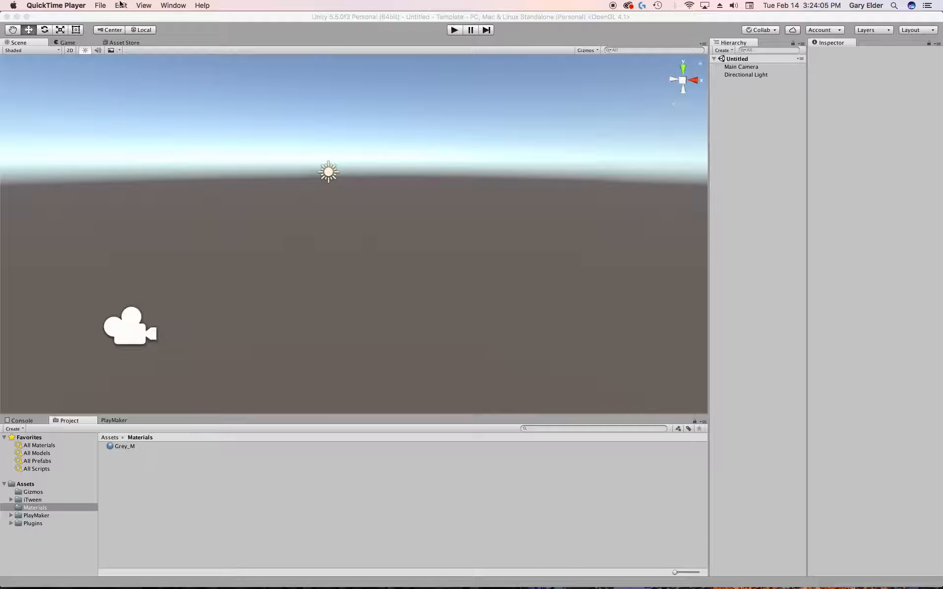
- Create a 3D cube in the empty scene
left_click(468, 236)
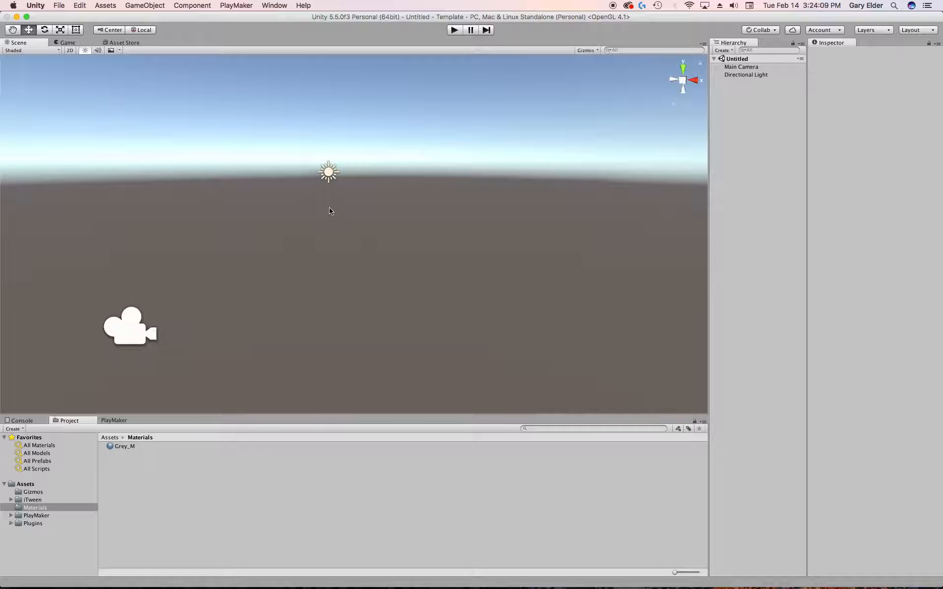
left_click(143, 5)
mouse_move(154, 39)
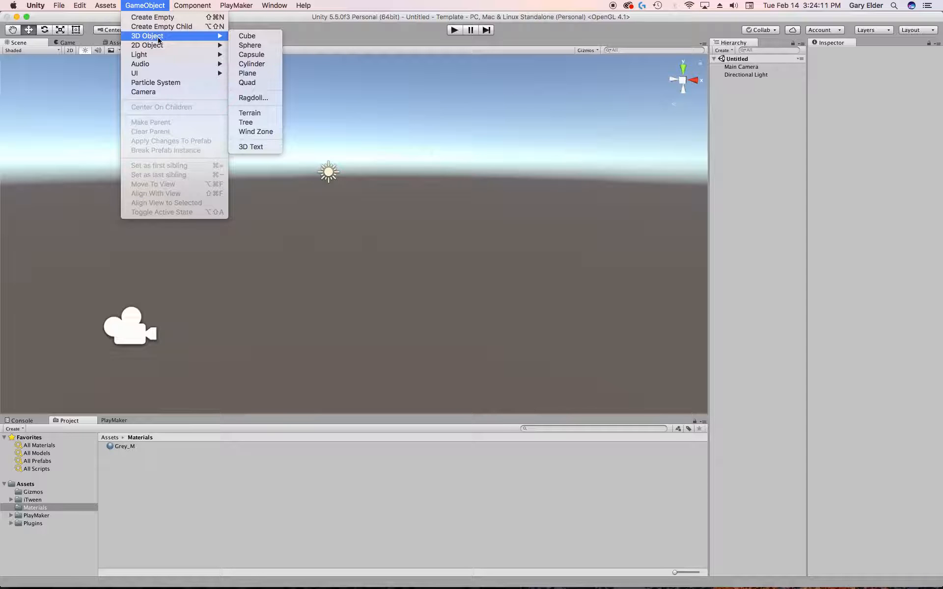
left_click(247, 36)
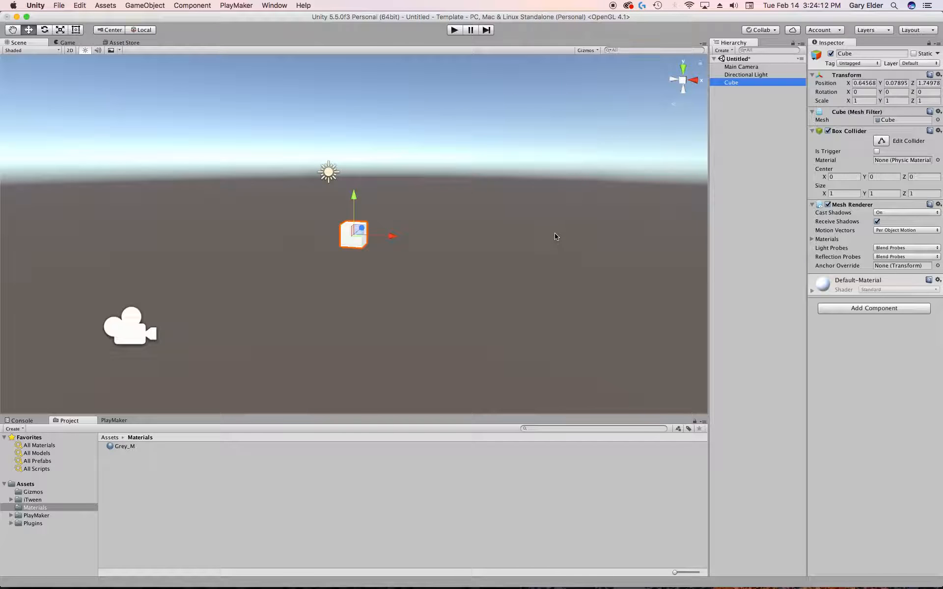
- Set the cube's position to X 0, Y -0.5, Z 0
left_click(861, 83)
type("0")
key("Tab")
type("0")
key("Tab")
type("0")
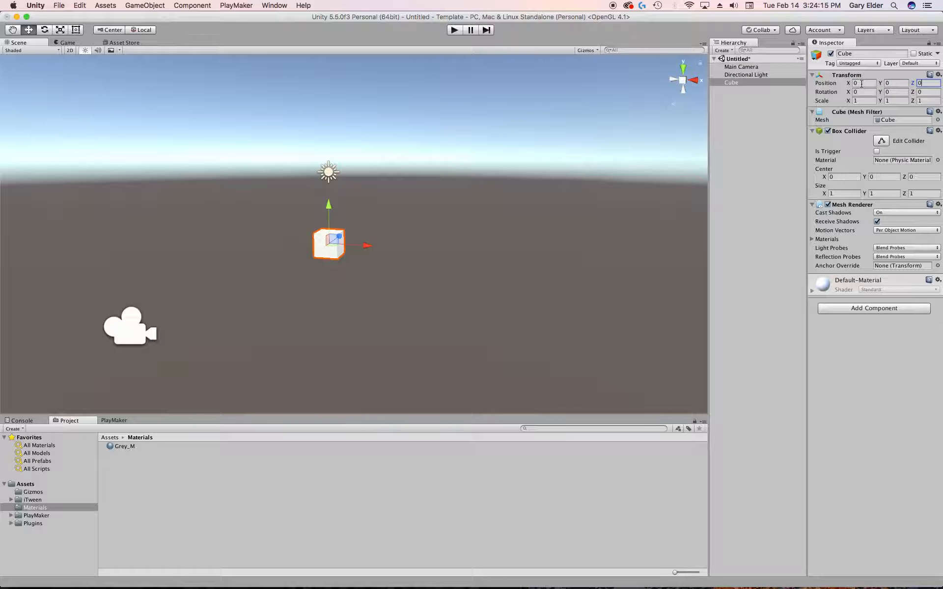
left_click(891, 83)
type("-0.5")
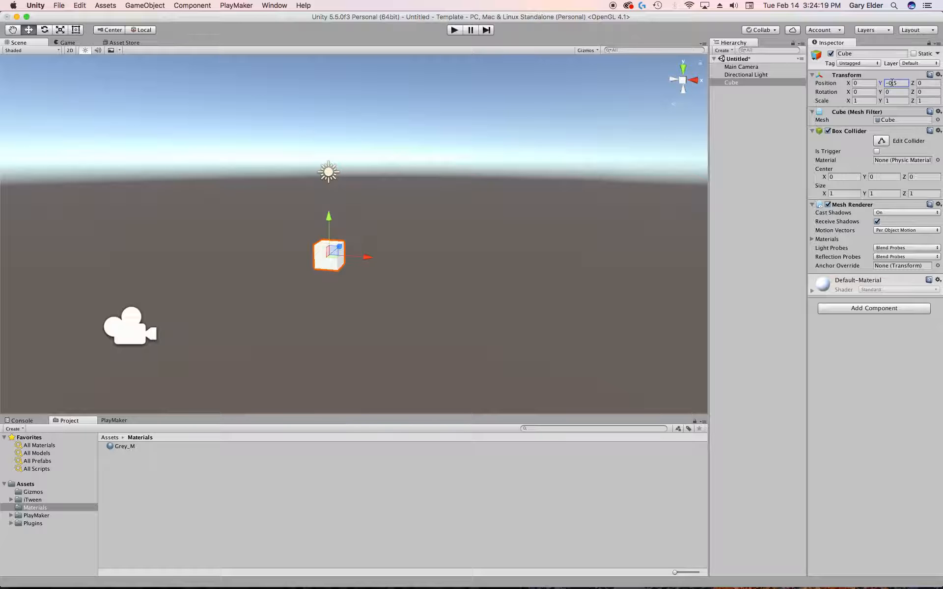
- Stretch the cube into a long platform by setting its scale to 15 in X and 4 in Z
scroll(374, 311, "up", 3)
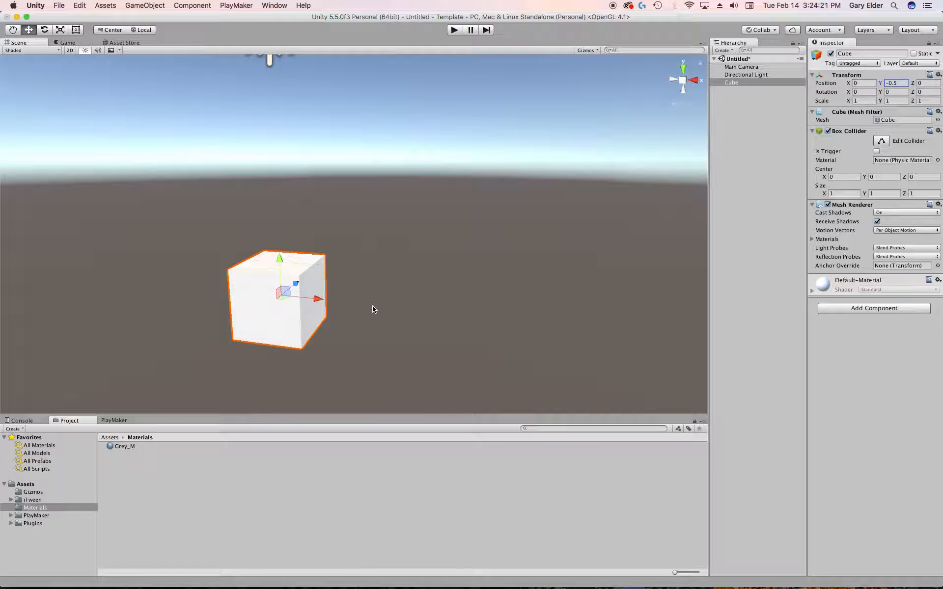
left_click_drag(375, 311, 309, 280, "alt")
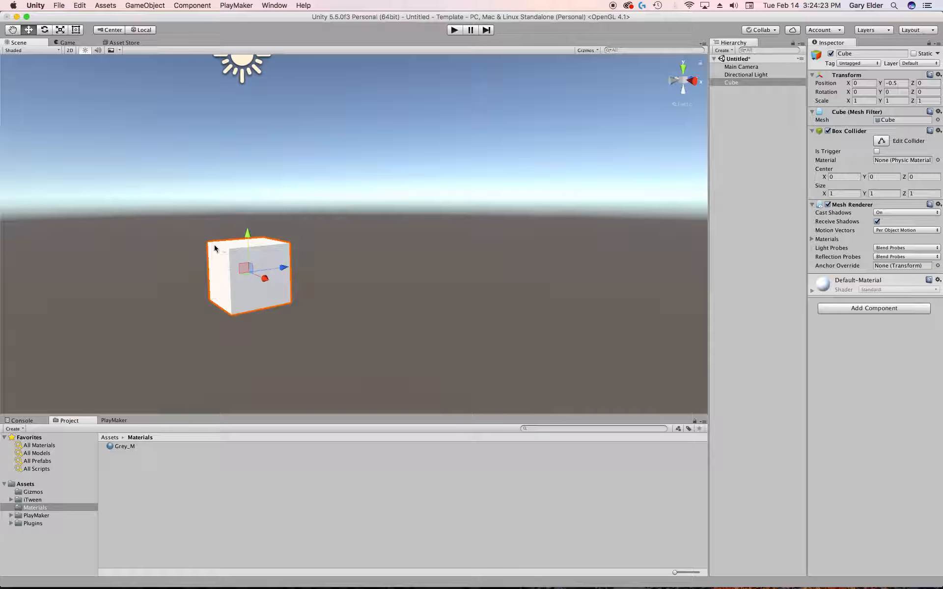
left_click_drag(451, 288, 444, 332, "alt")
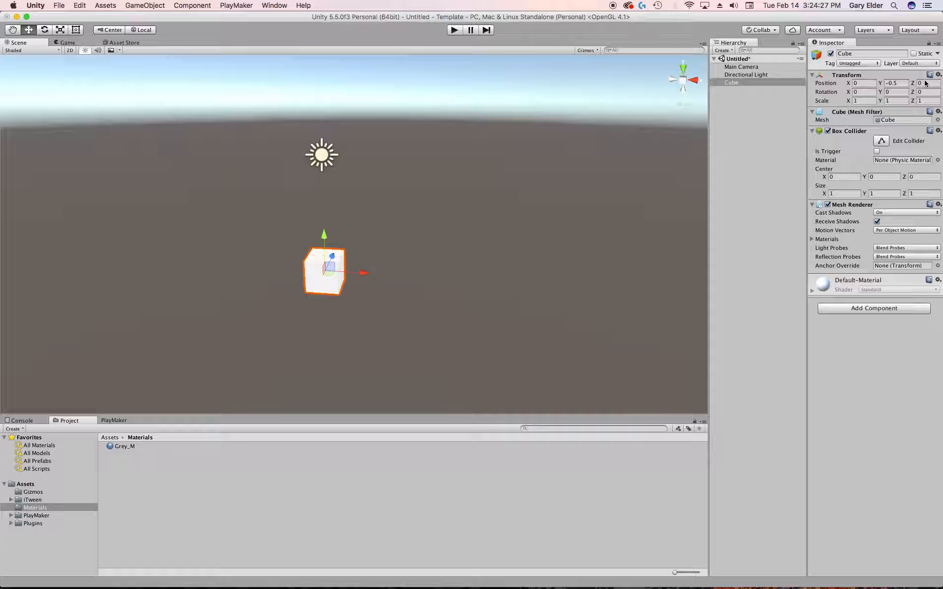
left_click(863, 101)
type("15")
left_click(928, 100)
type("4")
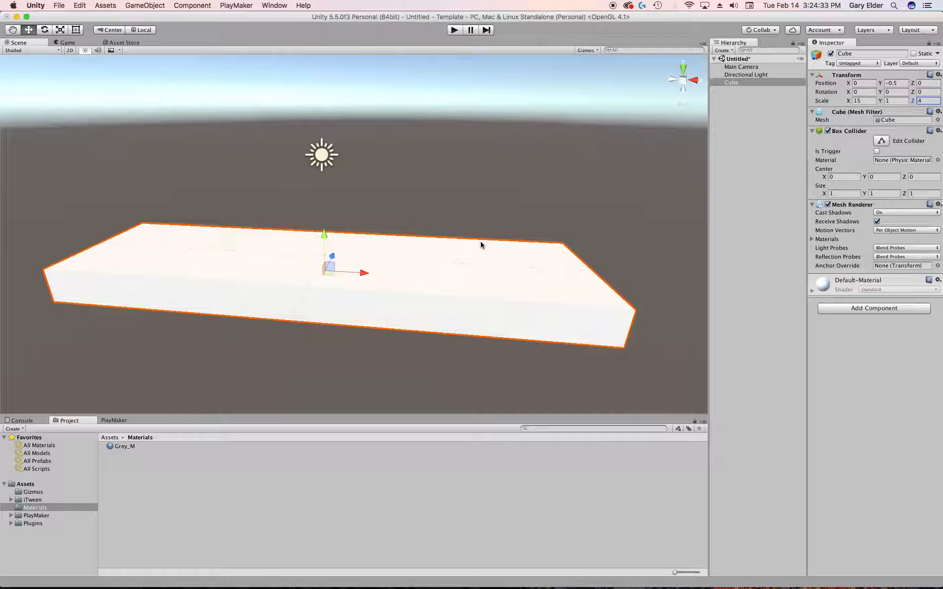
- Rename the platform cube as Ground and assign it the Ground tag
left_click_drag(547, 294, 278, 281, "alt")
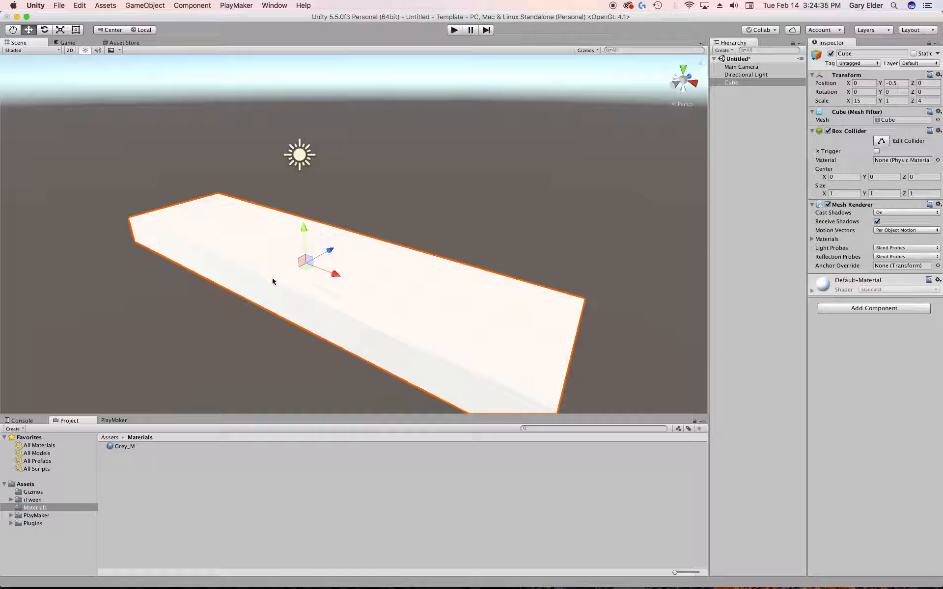
left_click_drag(273, 287, 491, 269, "alt")
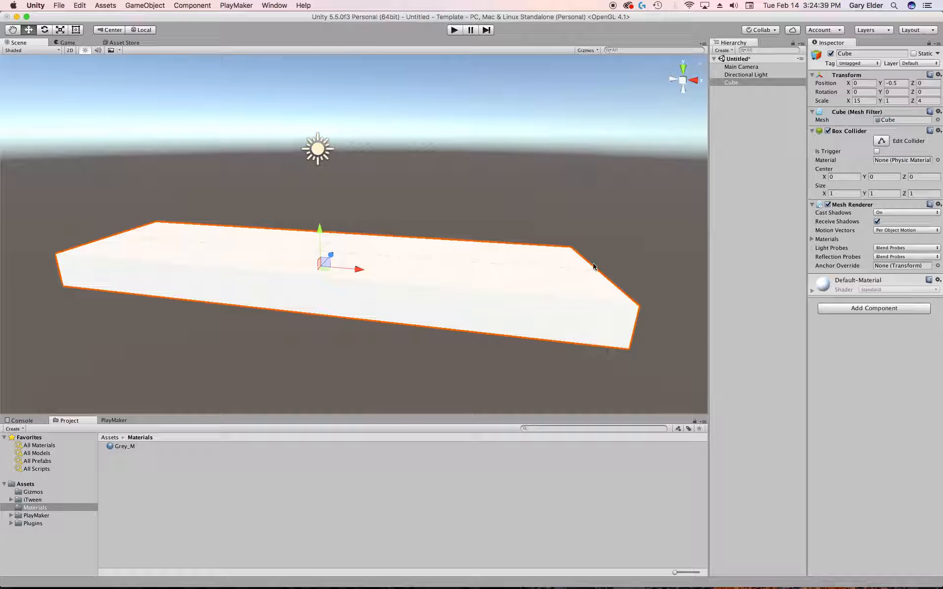
left_click_drag(338, 263, 313, 272, "alt")
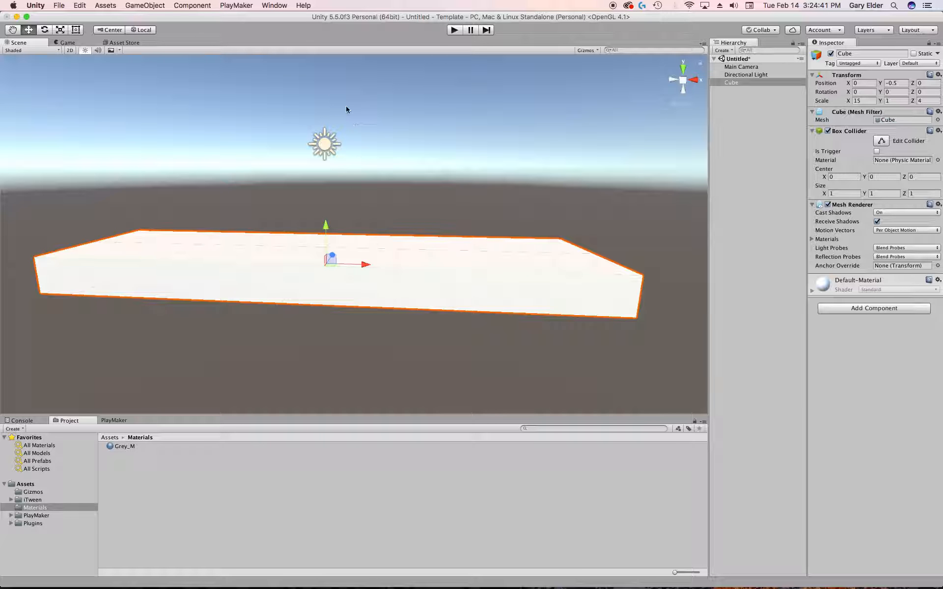
left_click_drag(532, 275, 448, 270, "alt")
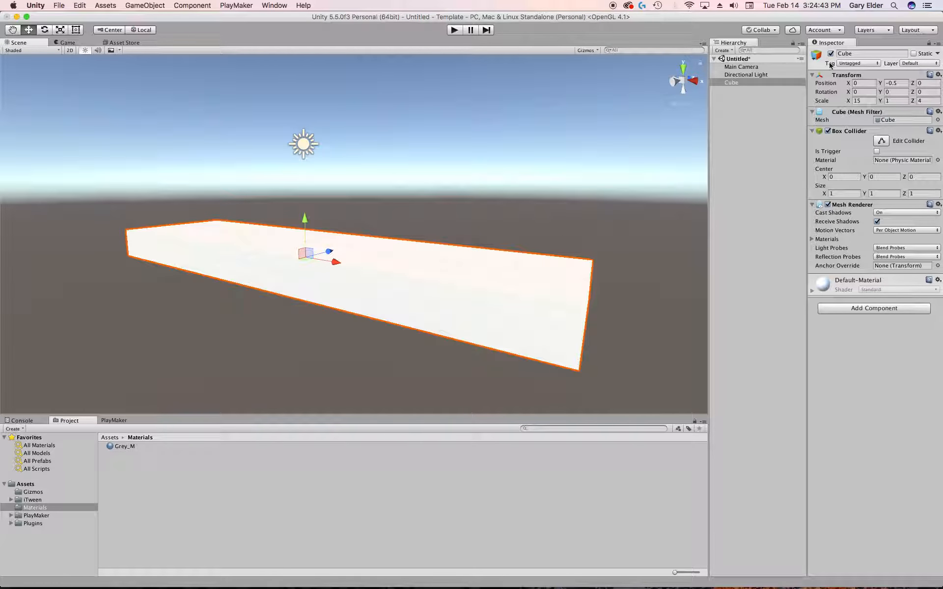
left_click(882, 54)
type("Ground")
left_click(859, 63)
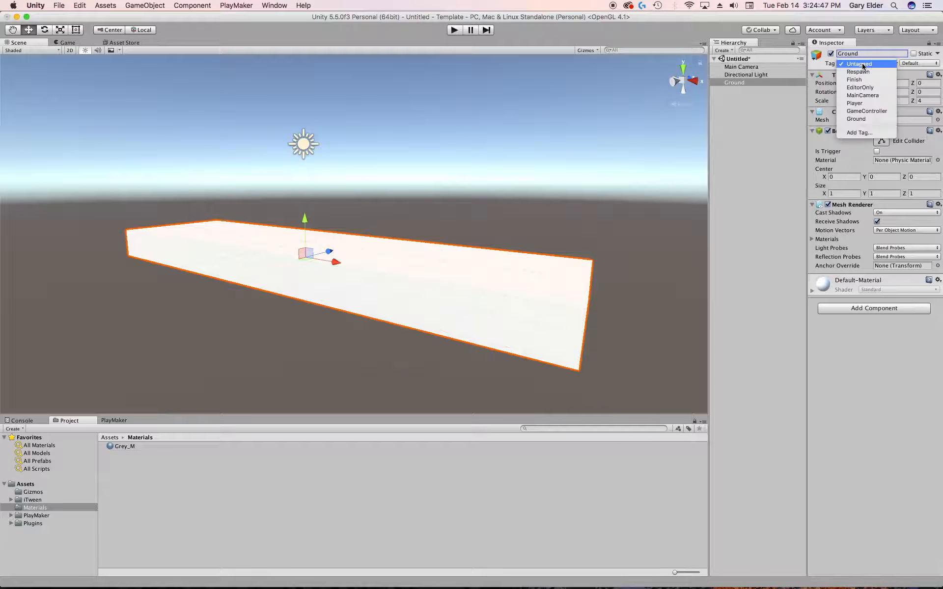
left_click(859, 116)
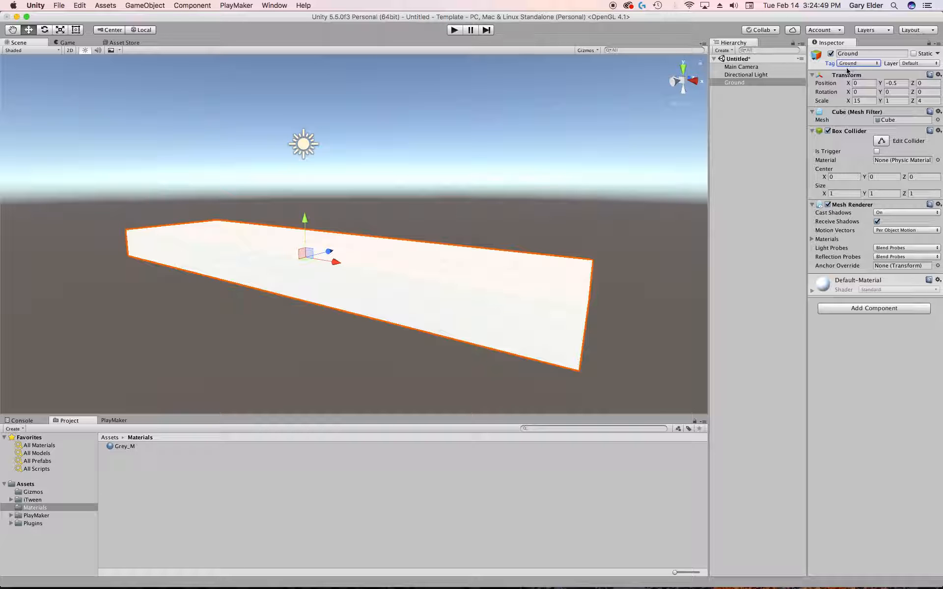
left_click(758, 147)
left_click(761, 82)
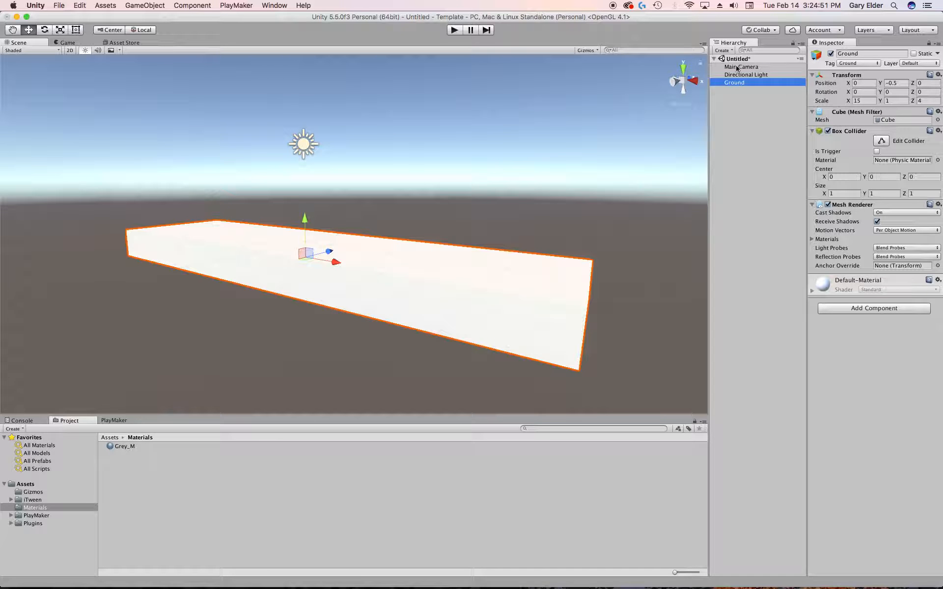
- Create a 3D capsule in the scene
left_click(447, 187)
left_click(143, 5)
mouse_move(146, 39)
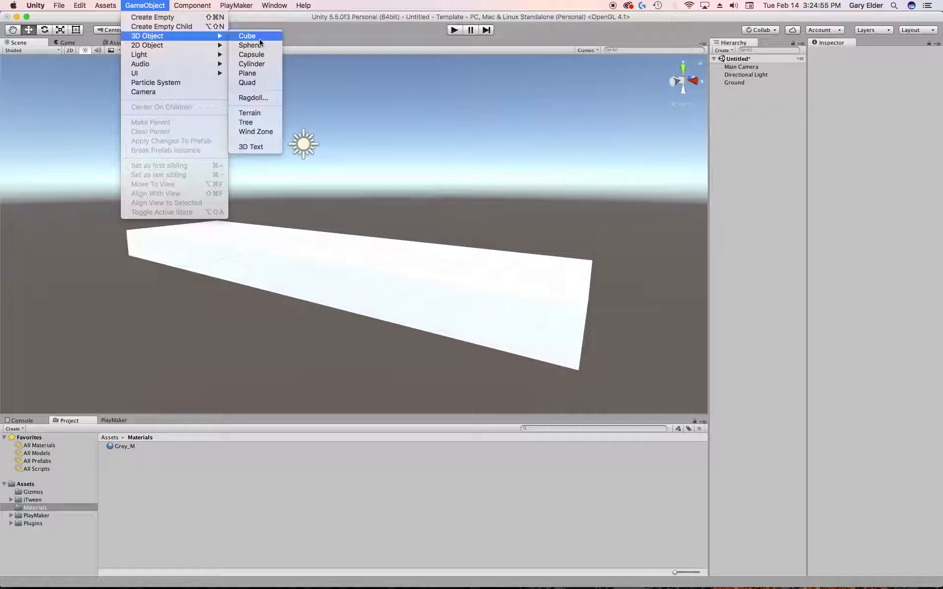
left_click(251, 54)
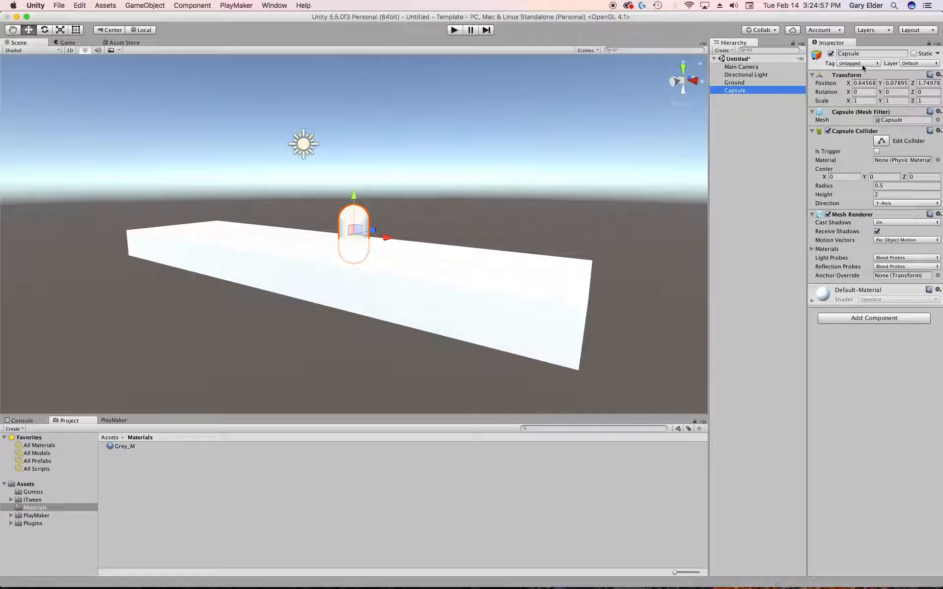
- Set the capsule's position to X 0, Y 1.1, Z 0
left_click(845, 83)
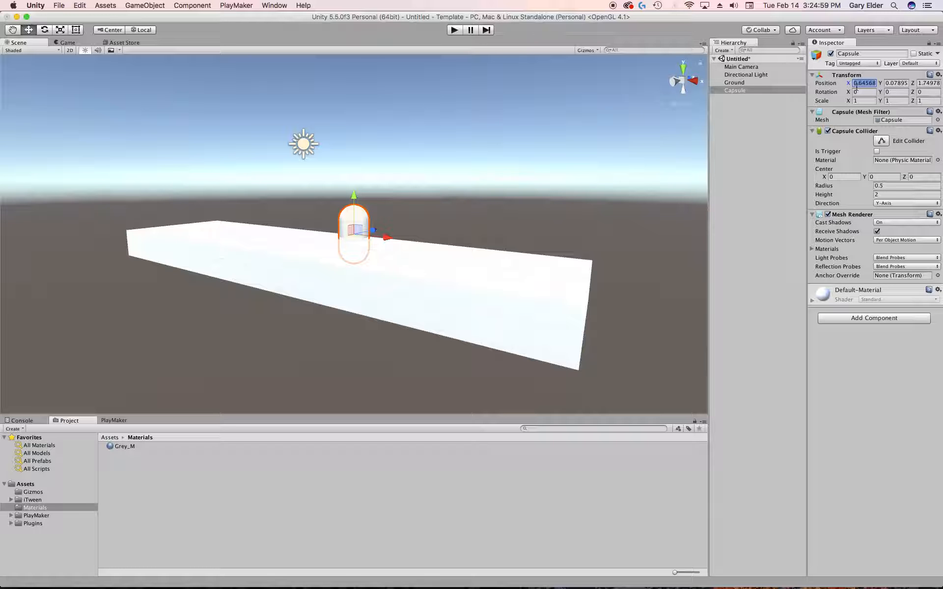
type("0")
key("Tab")
type("1.1")
key("Tab")
type("0")
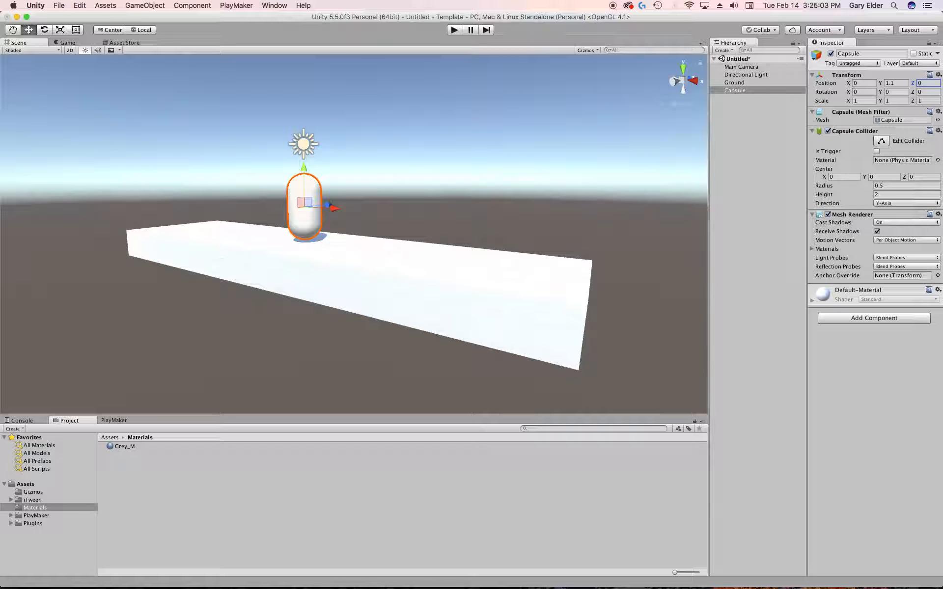
- Examine the capsule's placement on the ground platform from several angles and distances
left_click_drag(275, 293, 294, 316, "alt")
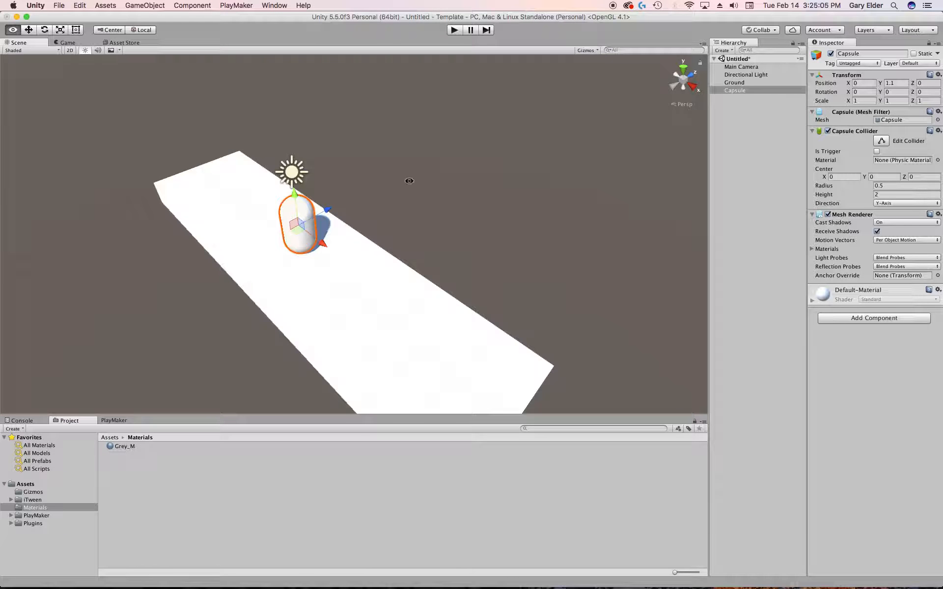
left_click_drag(311, 352, 292, 257, "alt")
right_click_drag(293, 256, 404, 257, "alt")
left_click_drag(404, 257, 429, 188, "alt")
scroll(405, 244, "down", 20, "alt")
right_click_drag(408, 250, 566, 294, "alt")
left_click_drag(566, 293, 480, 289)
right_click_drag(479, 289, 638, 297, "alt")
middle_click_drag(547, 303, 496, 285, "alt")
right_click_drag(495, 297, 515, 304, "alt")
- Rename the capsule as Player and assign it the Player tag
left_click(870, 53)
type("Player")
key("Return")
left_click(860, 63)
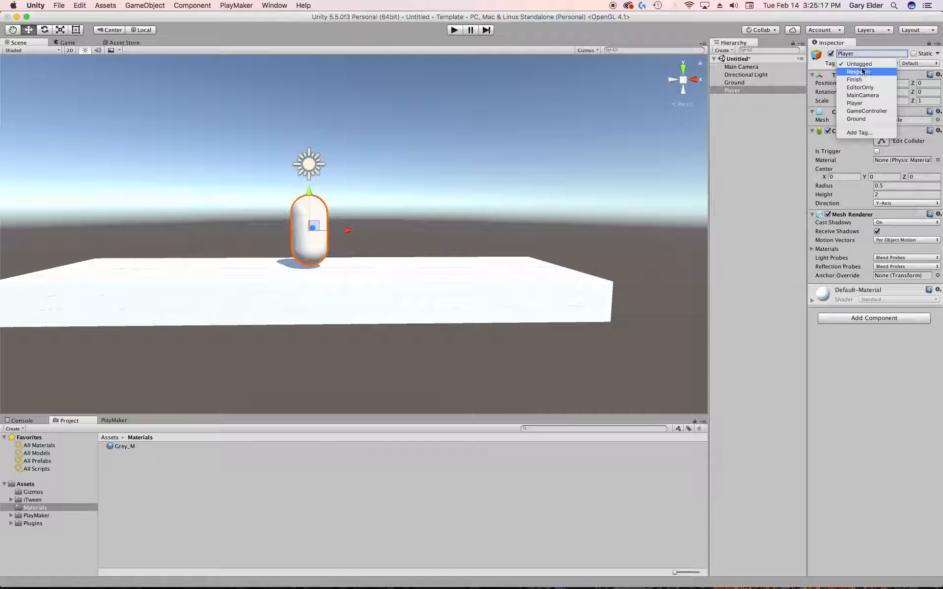
left_click(870, 104)
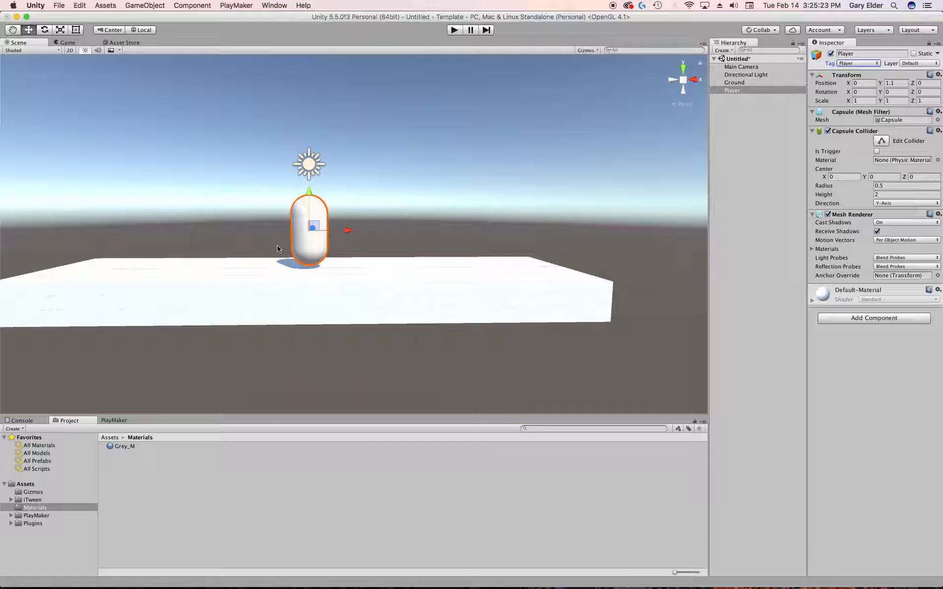
- Add a Rigidbody physics component to the Player
left_click(875, 319)
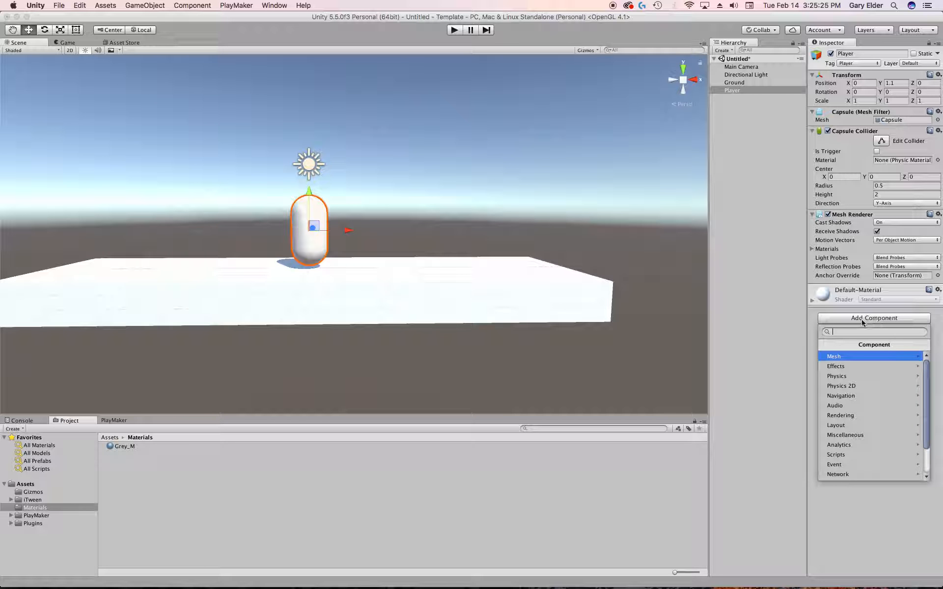
left_click(853, 377)
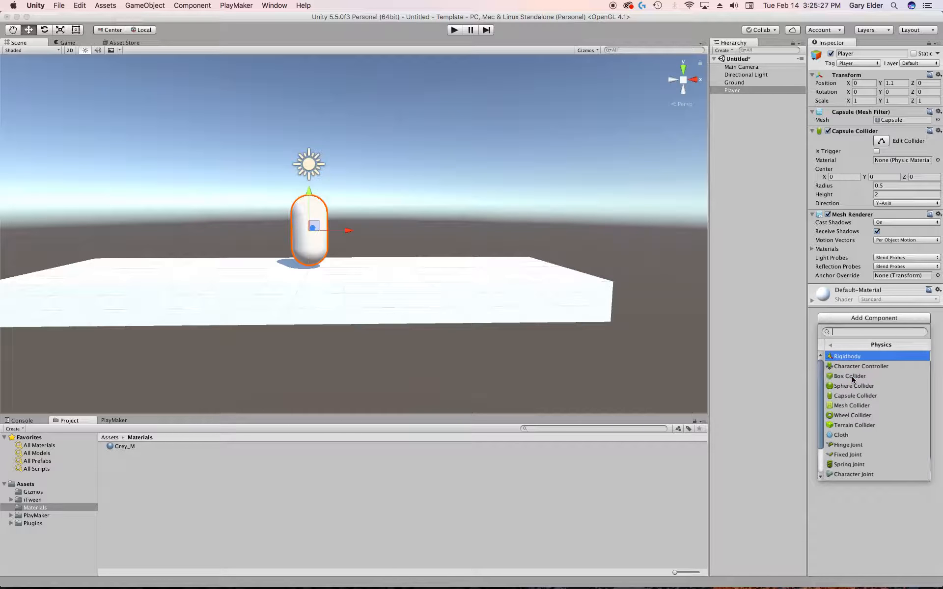
left_click(853, 358)
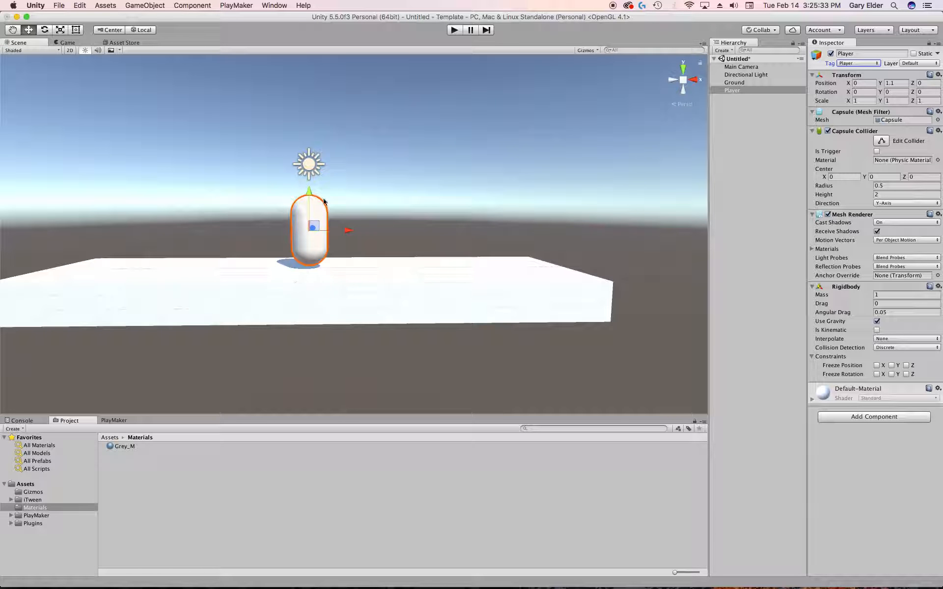
- Constrain the Player's Rigidbody by freezing its Z position and its X, Y and Z rotation
left_click(906, 365)
left_click(876, 375)
left_click(891, 374)
left_click(906, 375)
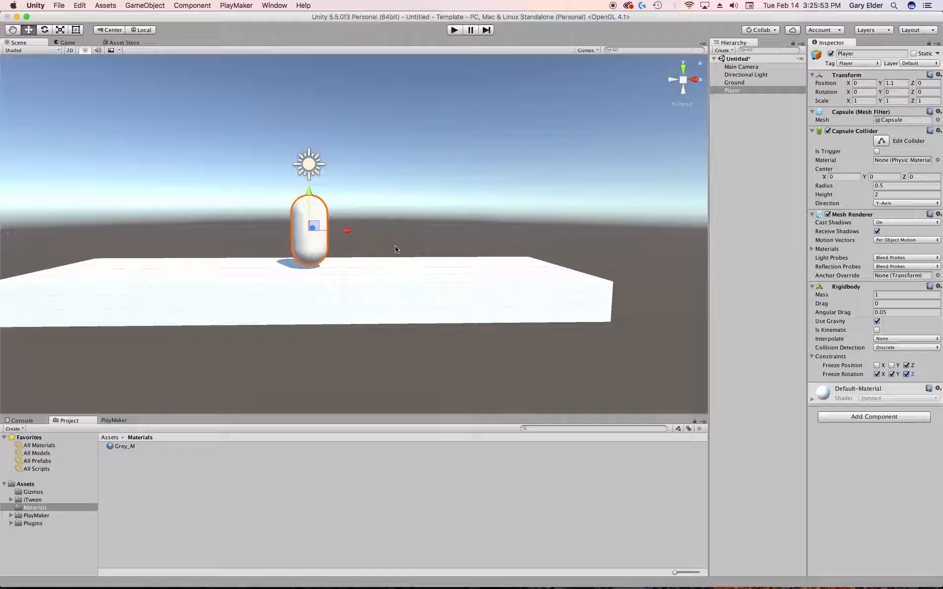
- Apply the Grey_M material to the Ground platform and the Player capsule
left_click_drag(317, 287, 391, 301, "alt")
left_click_drag(117, 446, 390, 240)
left_click_drag(292, 293, 250, 293, "alt")
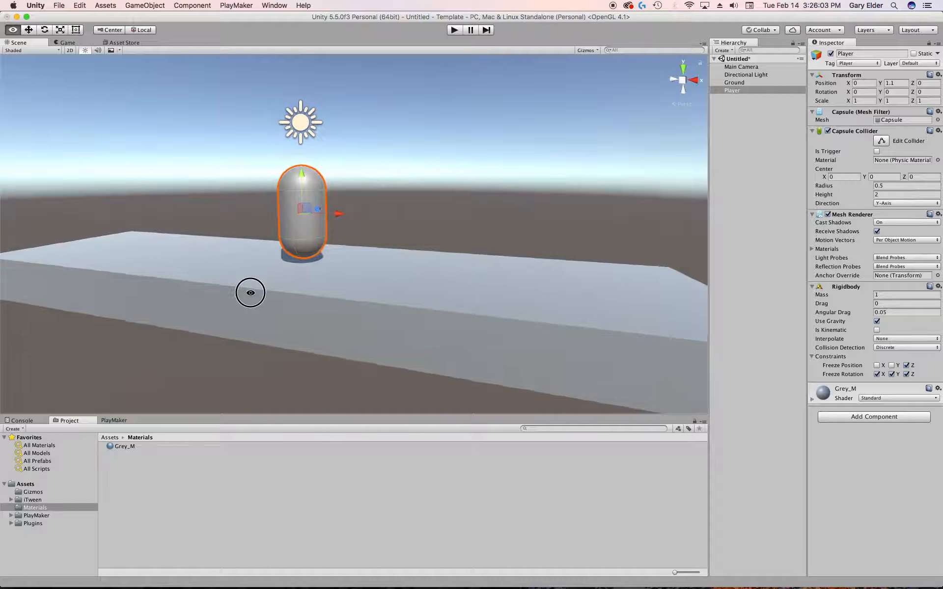
left_click(393, 237)
mouse_move(232, 295)
right_mouse_down("alt")
mouse_move(243, 297)
mouse_move(236, 301)
right_mouse_up("alt")
left_click_drag(236, 300, 243, 293, "alt")
- Enlarge the PlayMaker editor area and add an FSM to the Player
left_click(303, 205)
left_click(113, 420)
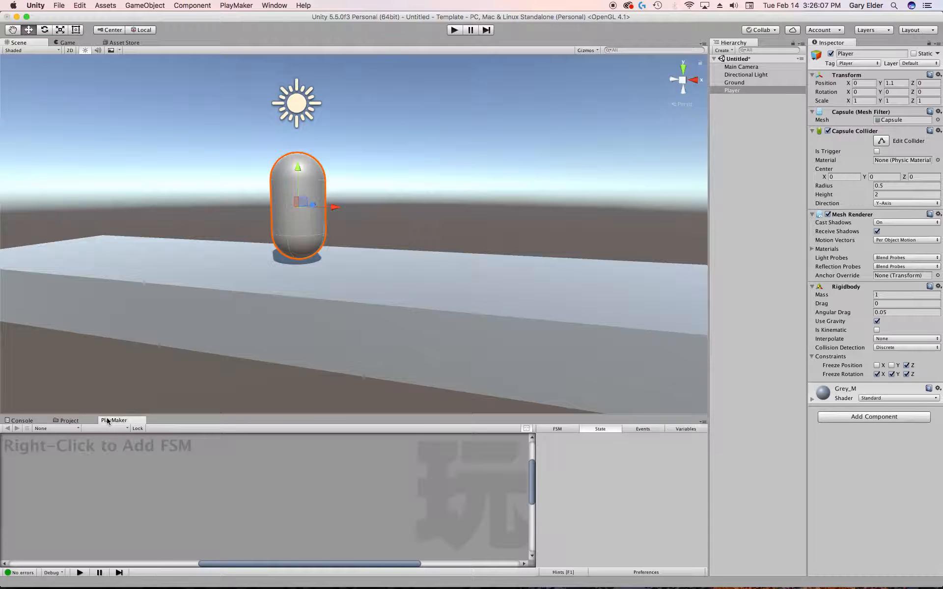
left_click_drag(204, 416, 219, 318)
right_click(210, 422)
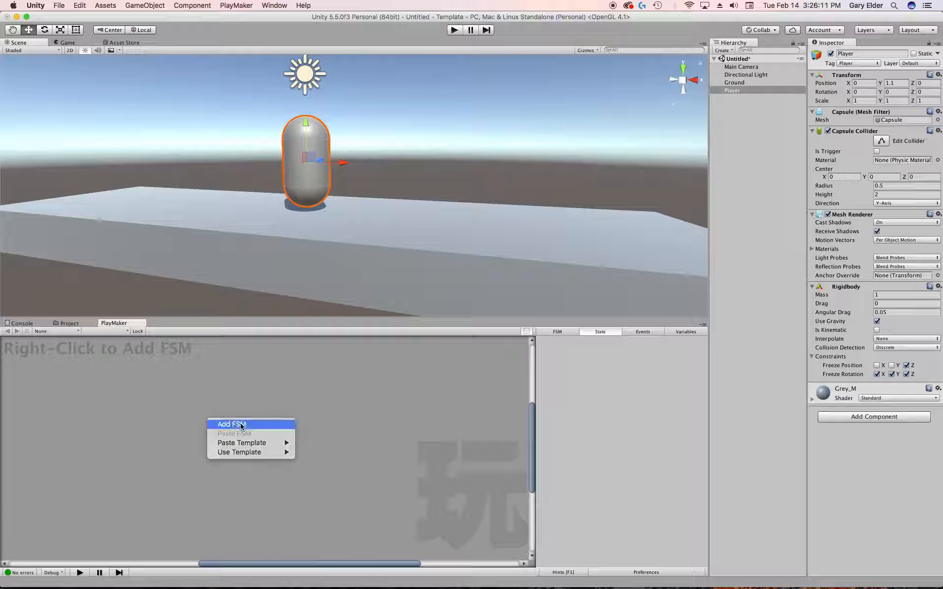
left_click(231, 424)
- Rename the Player's FSM as Player Move FSM and its first state as Key Listener
left_click(567, 341)
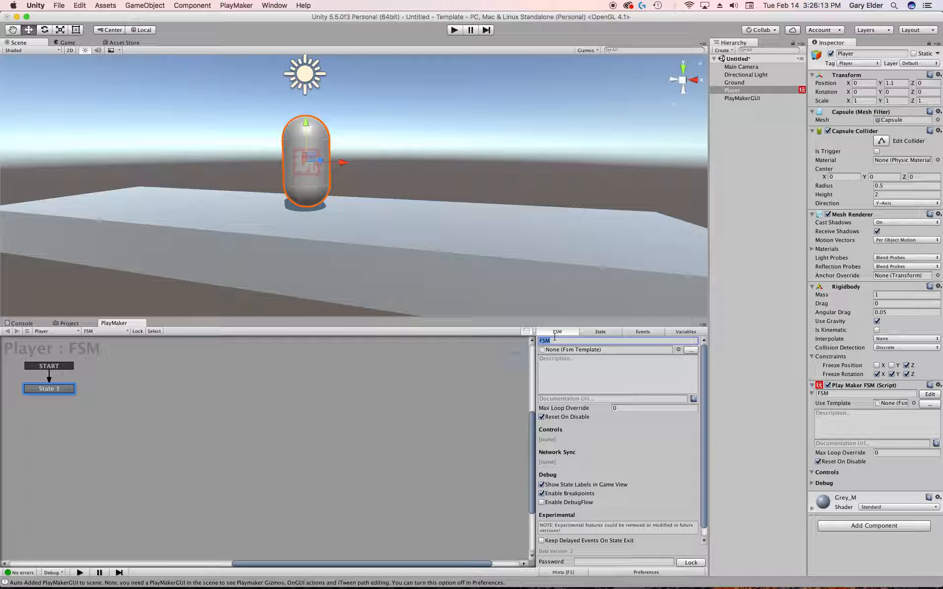
key("Left")
type("Player Move")
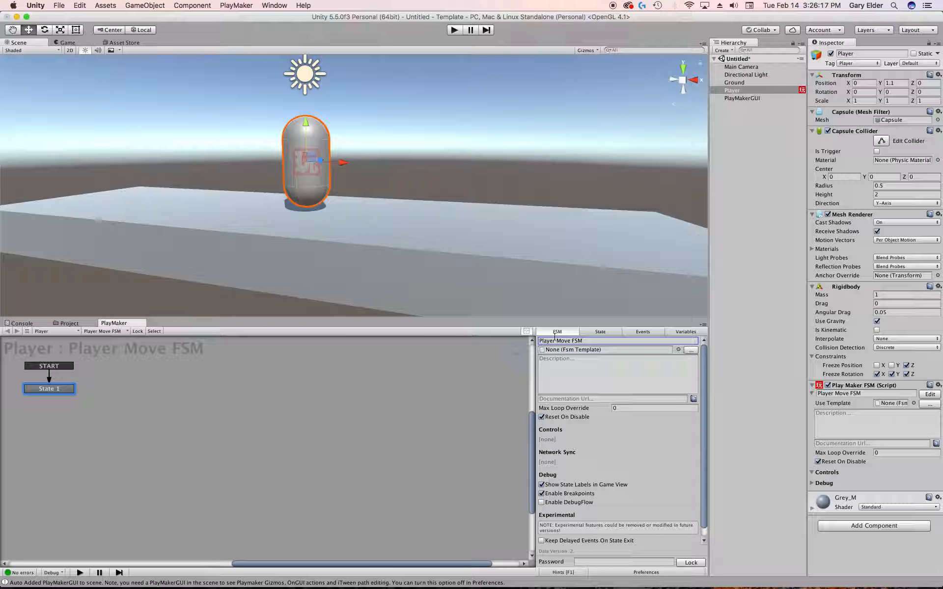
left_click(600, 331)
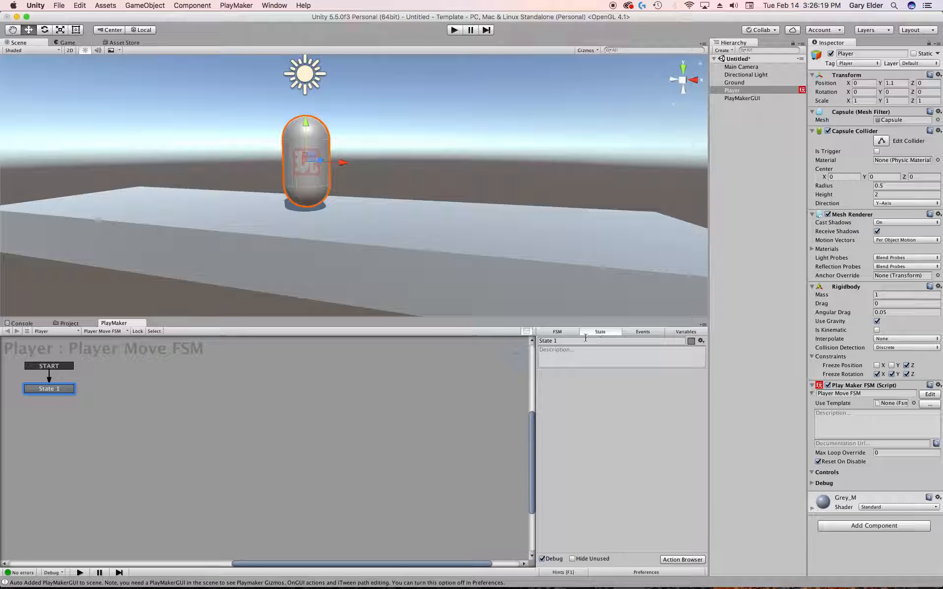
type("Key Listener")
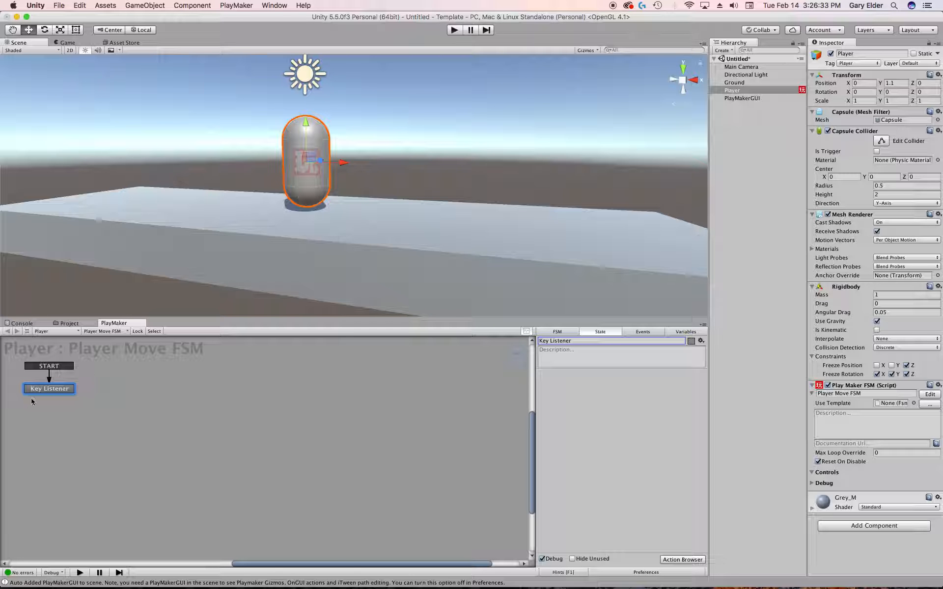
- Add a Get Axis action to the Key Listener state and enlarge the PlayMaker editor area
left_click(60, 390)
left_click_drag(280, 117, 227, 108)
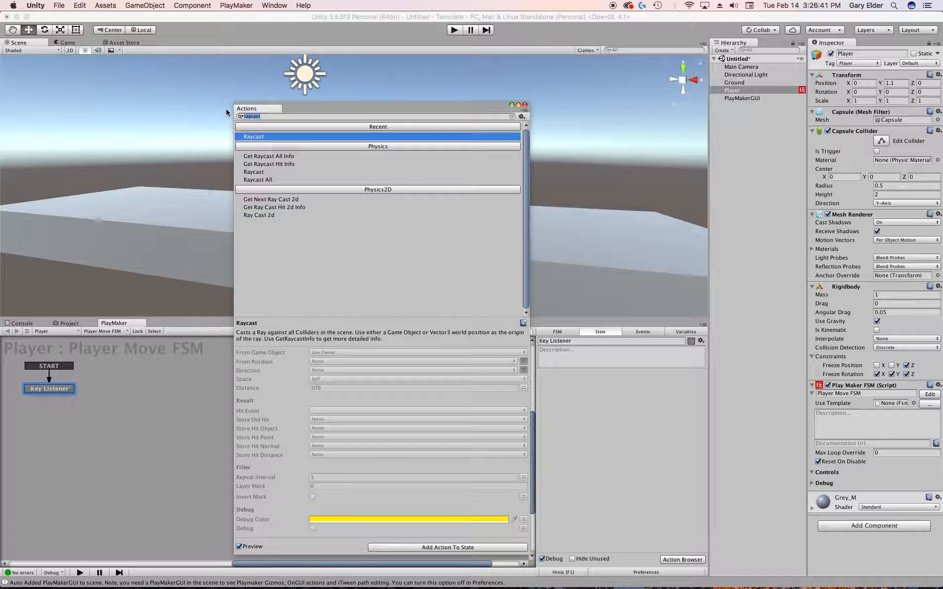
type("get ax")
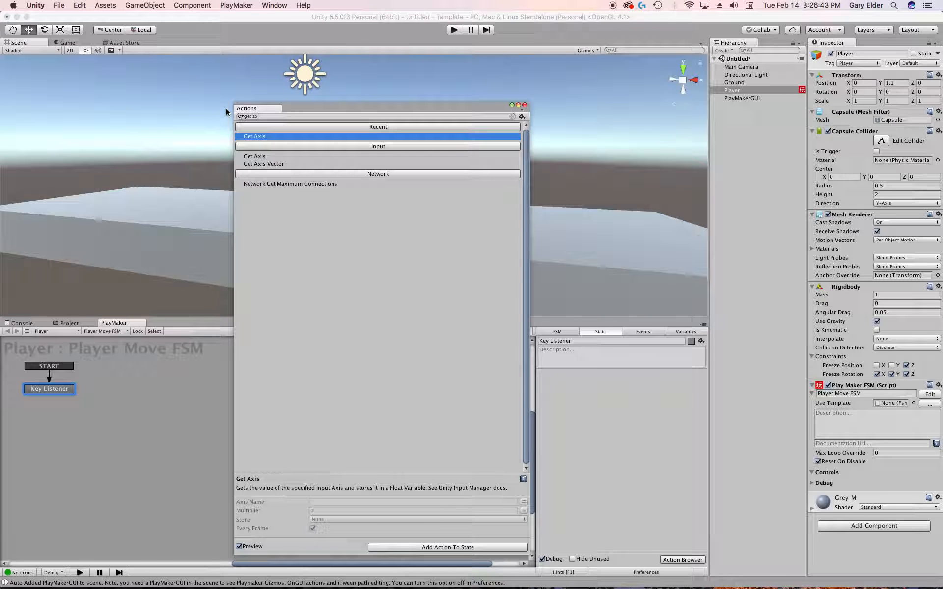
type("is")
key("Return")
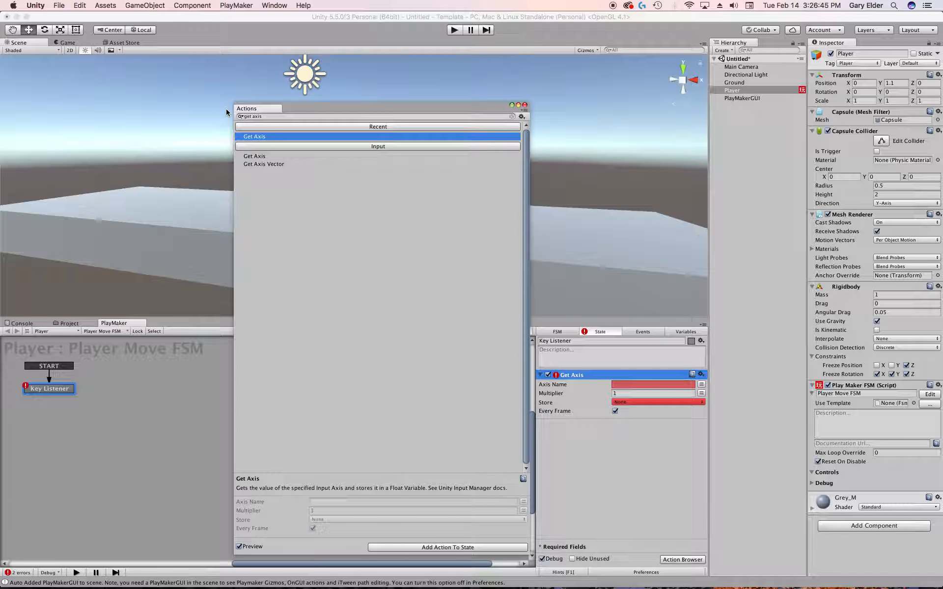
left_click(524, 105)
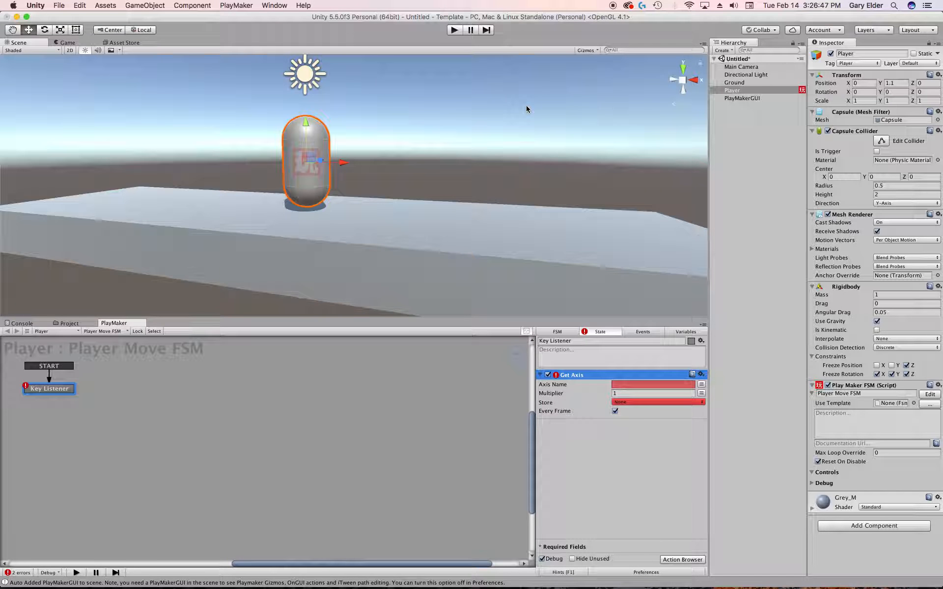
left_click_drag(511, 317, 510, 290)
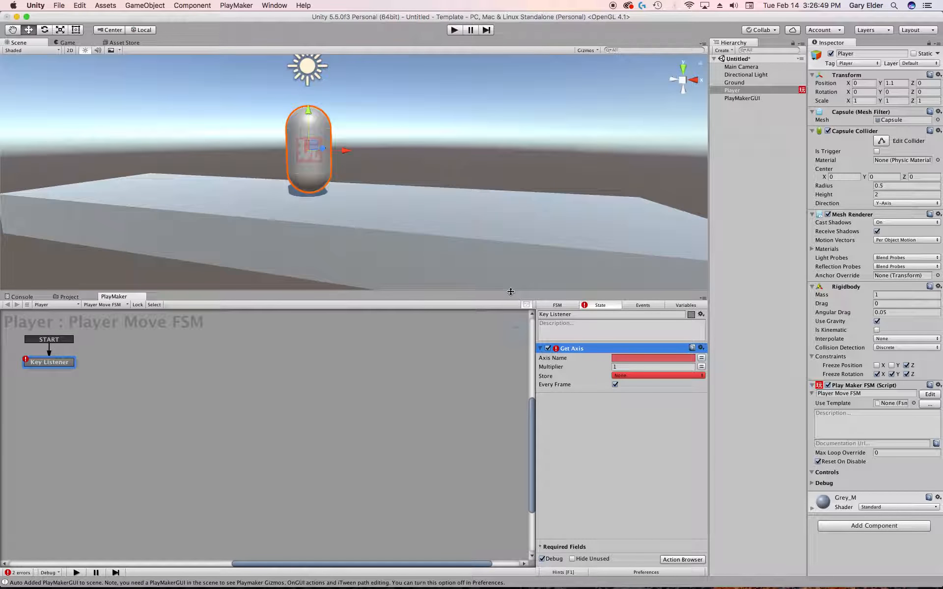
- Look up the name of the Horizontal axis in the project's input settings
left_click(81, 6)
mouse_move(107, 217)
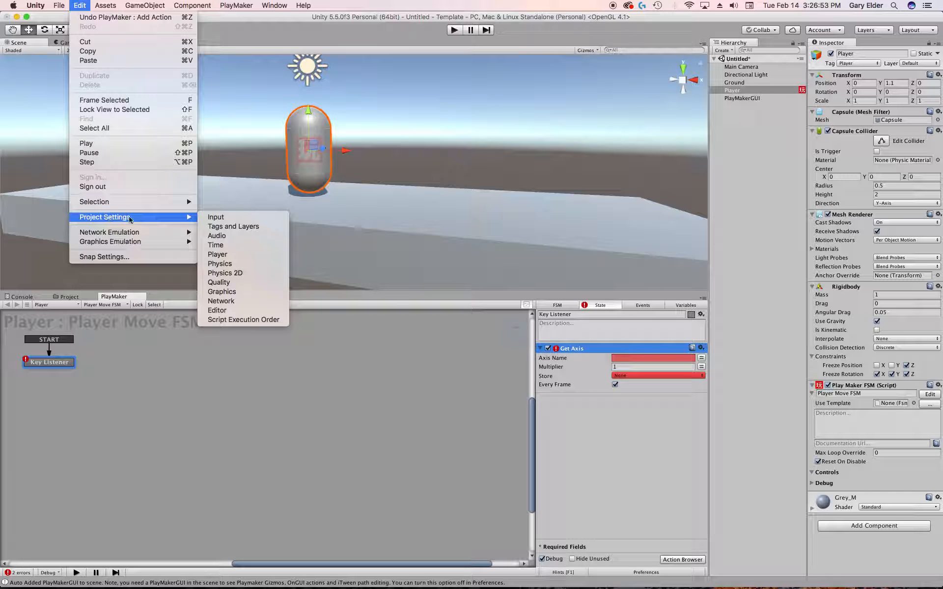
left_click(223, 218)
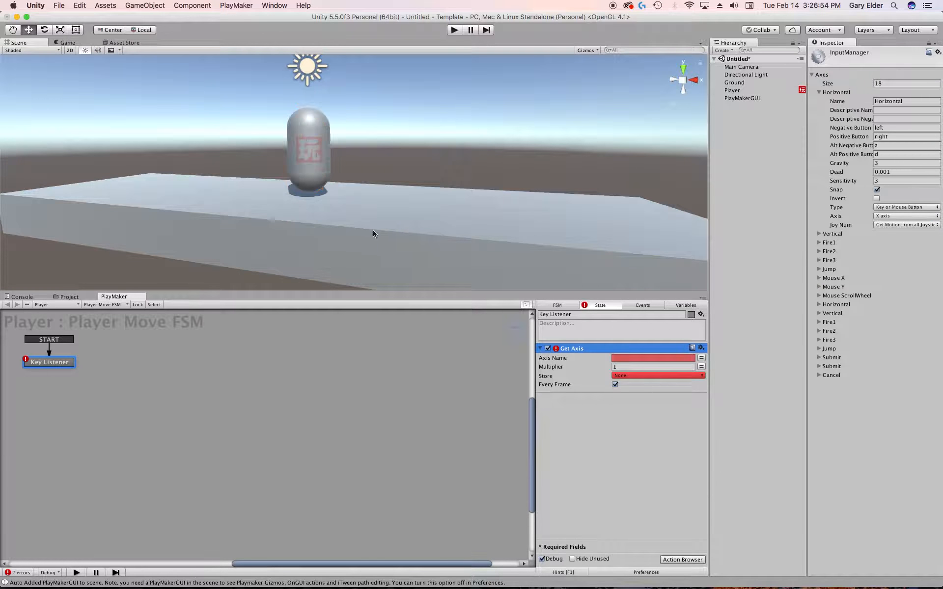
left_click(820, 88)
double_click(878, 99)
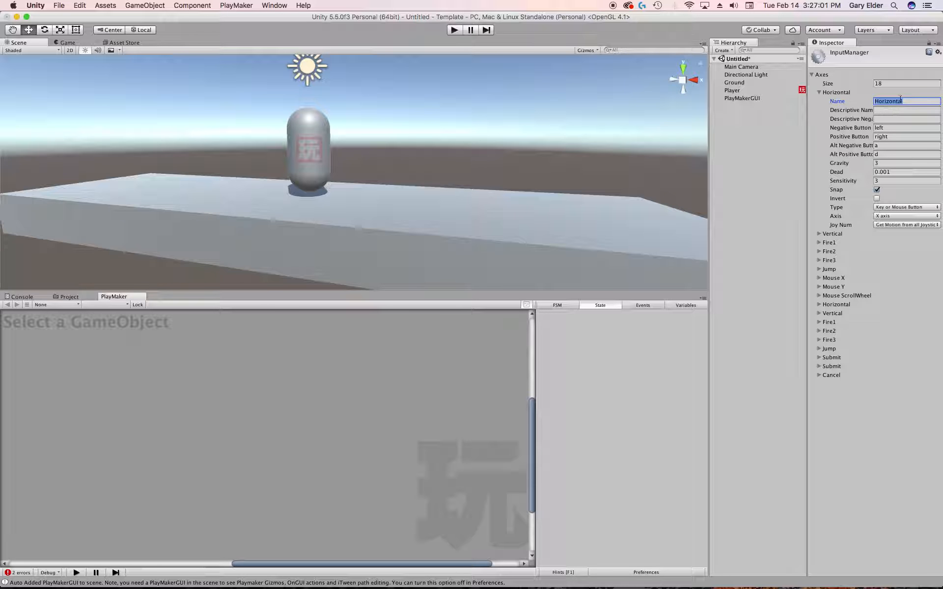
- Set the Player's Get Axis action to the Horizontal axis and store its value in a new variable H_Axis
left_click(321, 118)
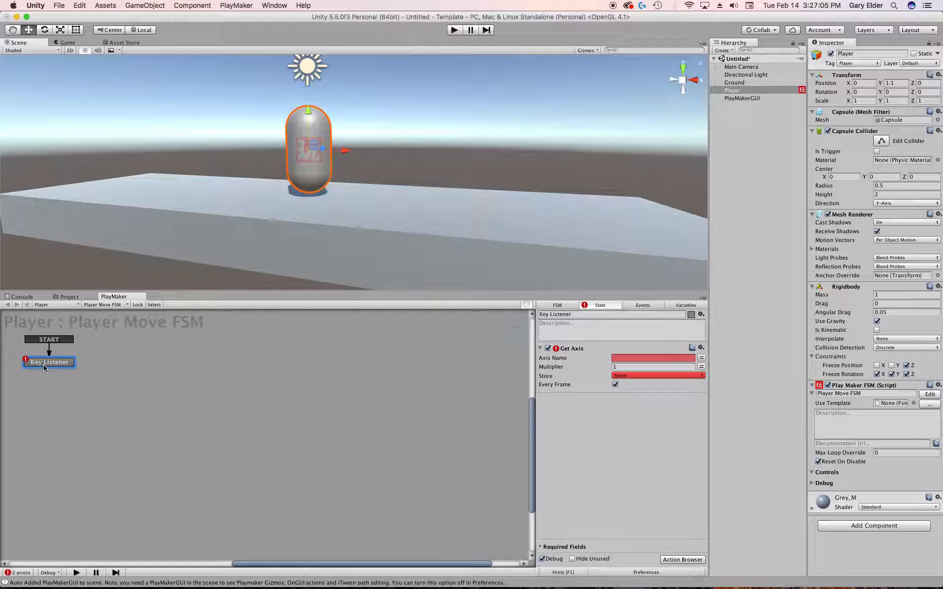
left_click(631, 357)
type("Horizontal")
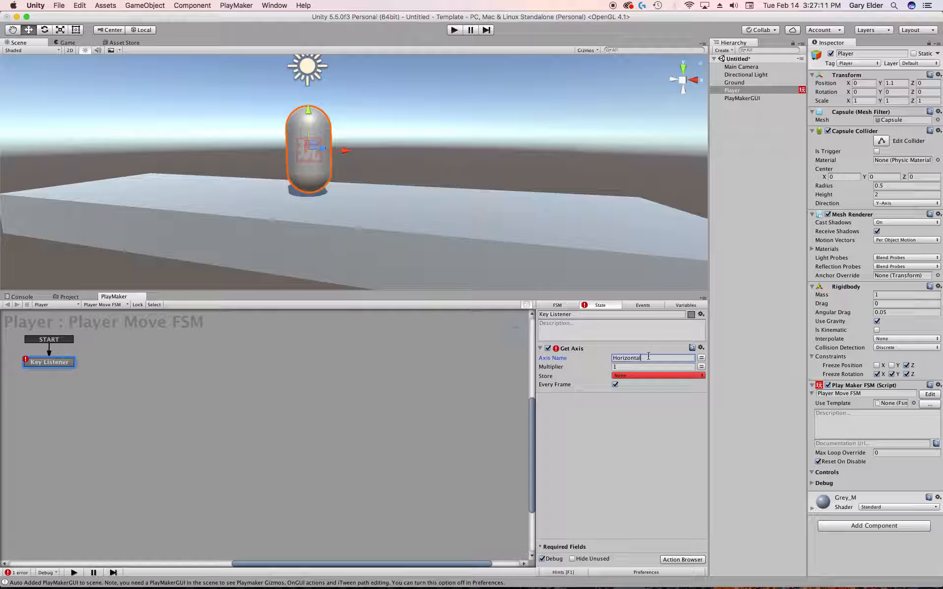
left_click(619, 376)
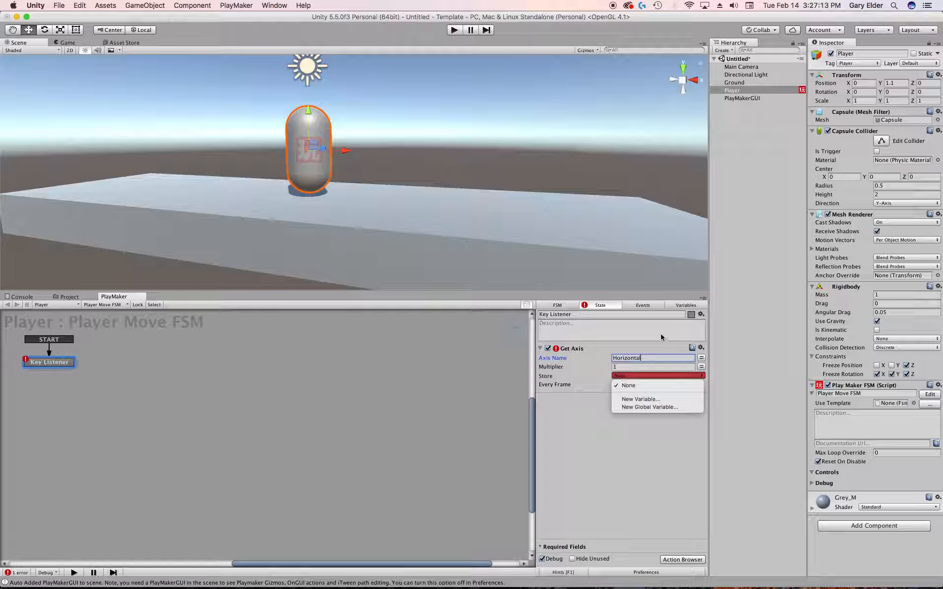
left_click(658, 399)
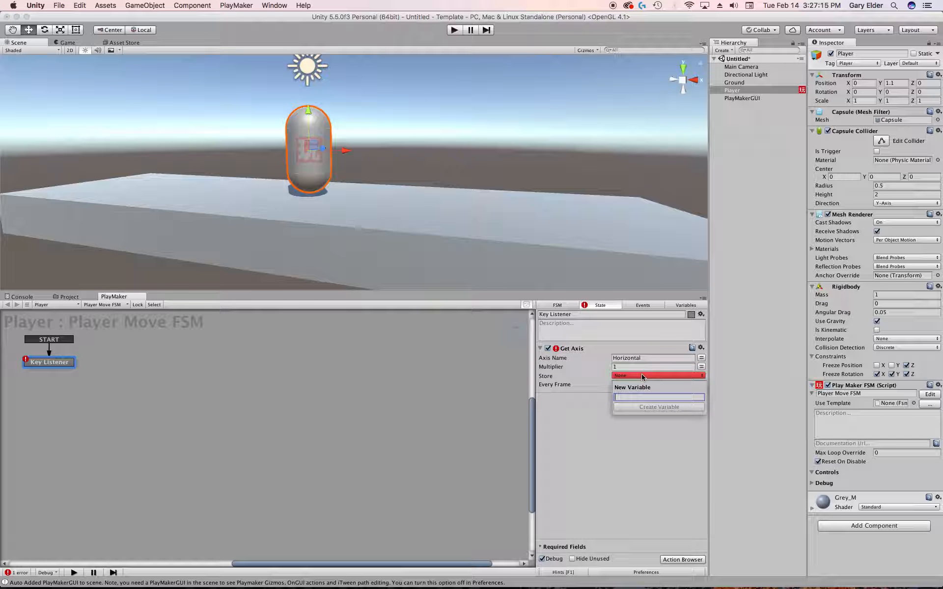
type("H_Axis")
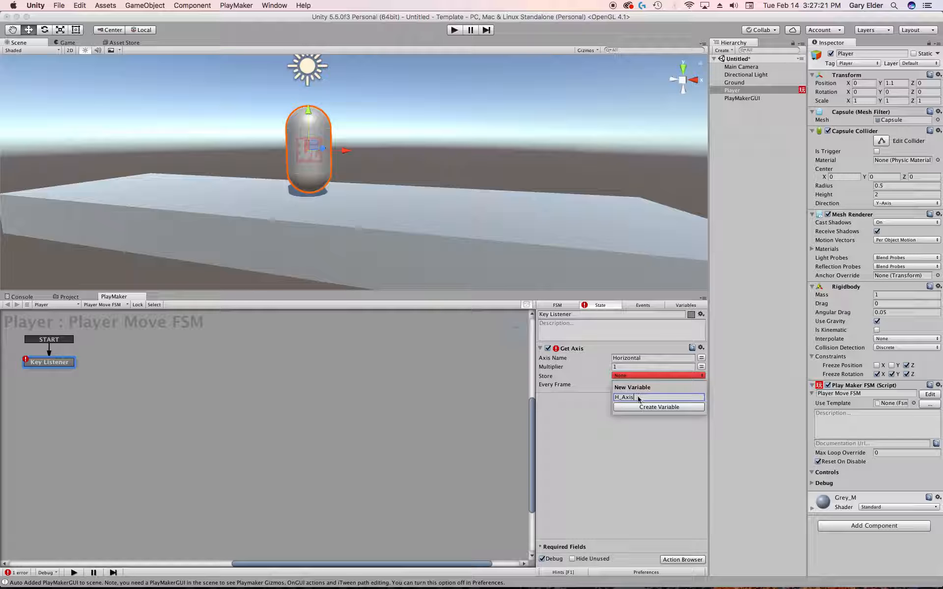
key("Return")
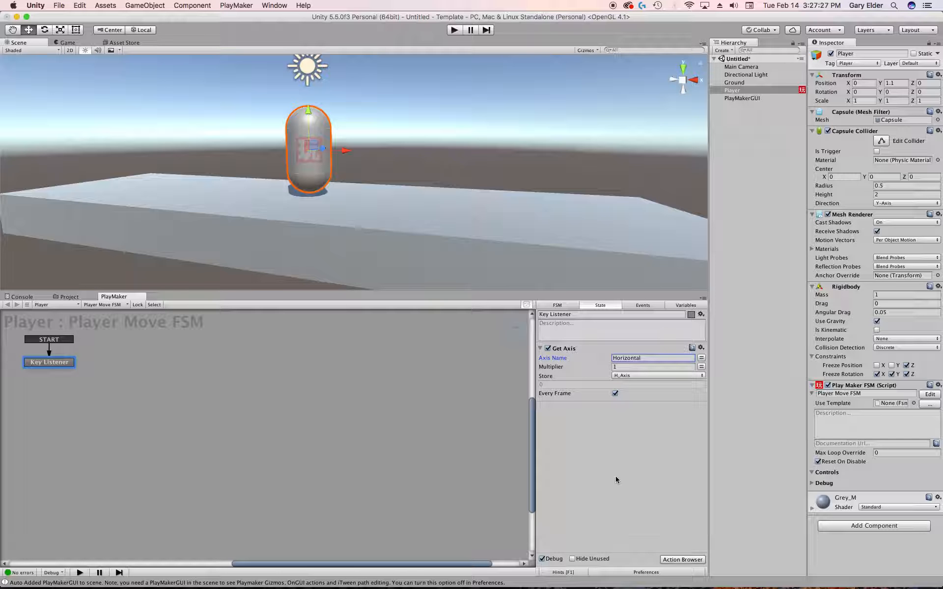
- Play-test the scene to watch the stored H_Axis value, and stop the test
left_click(454, 30)
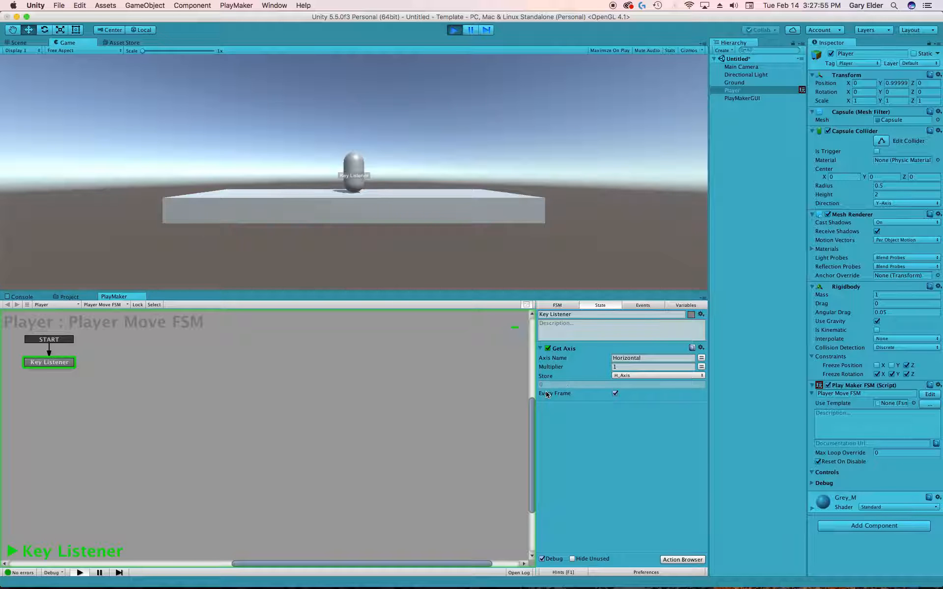
key("super+p")
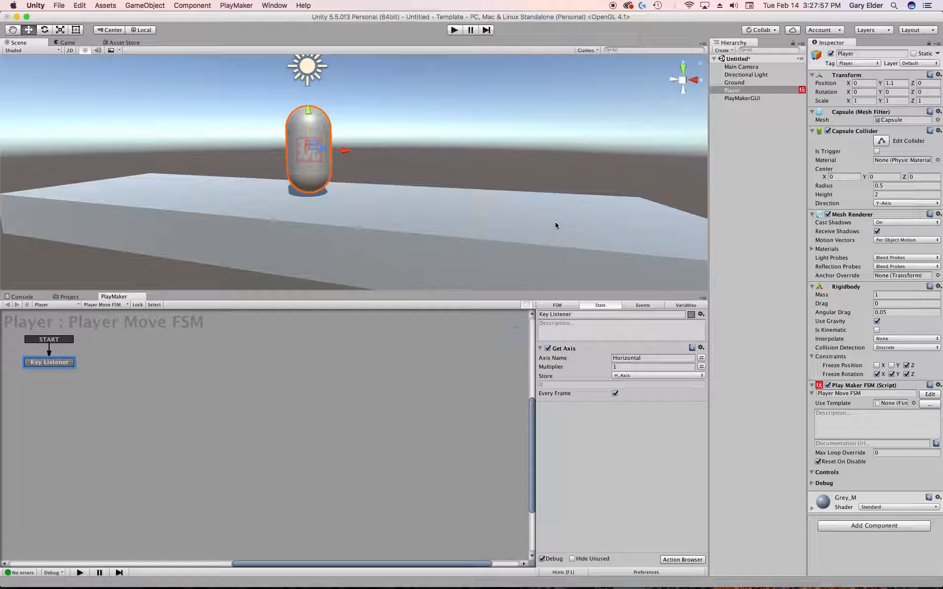
- Examine the Horizontal axis's gravity setting in the project's input settings
left_click(136, 122)
left_click(59, 5)
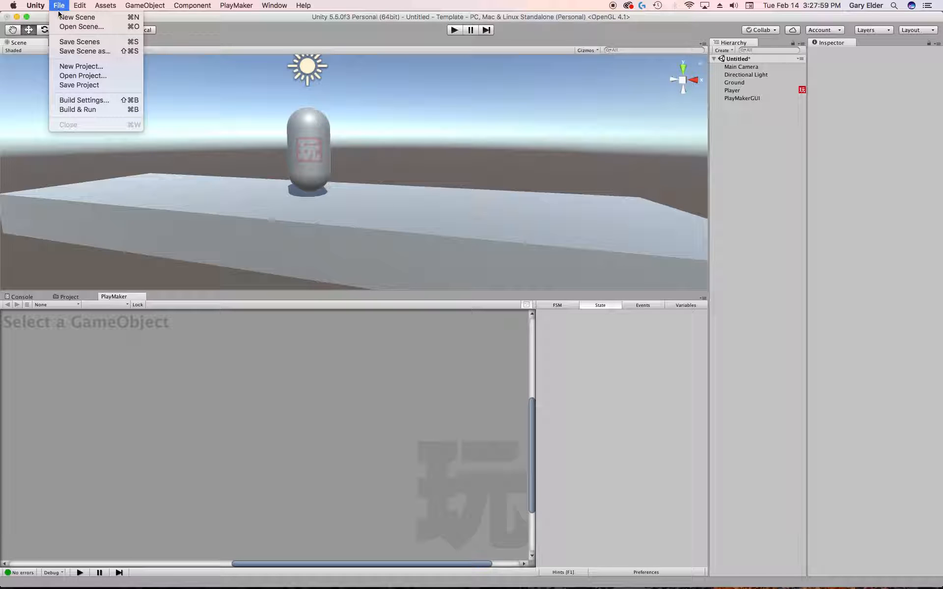
left_click(78, 99)
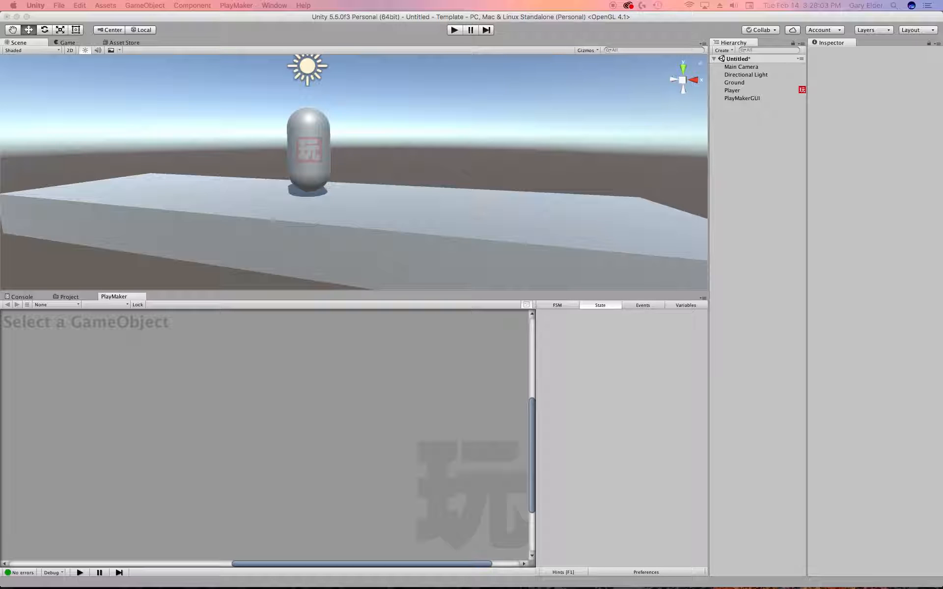
left_click(79, 5)
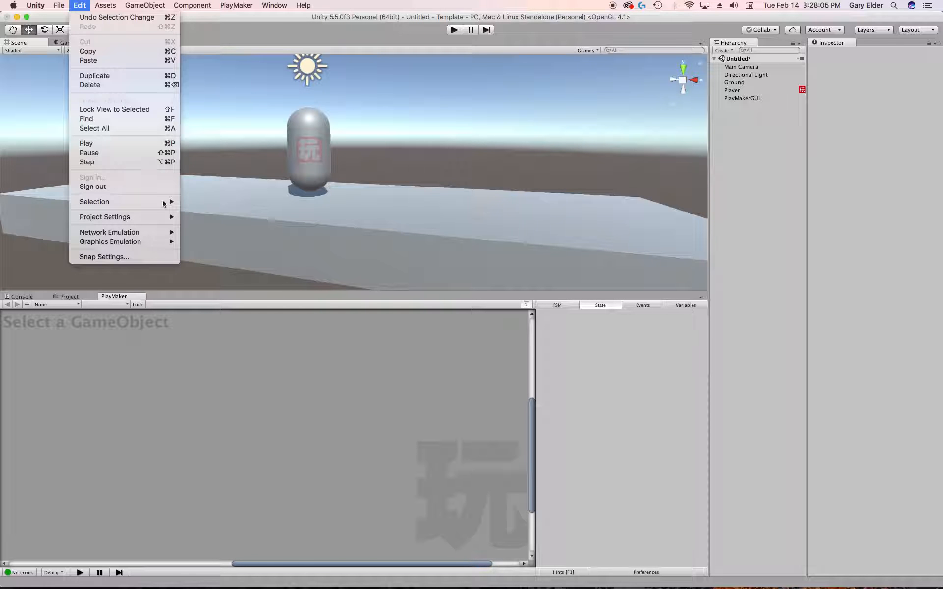
mouse_move(145, 217)
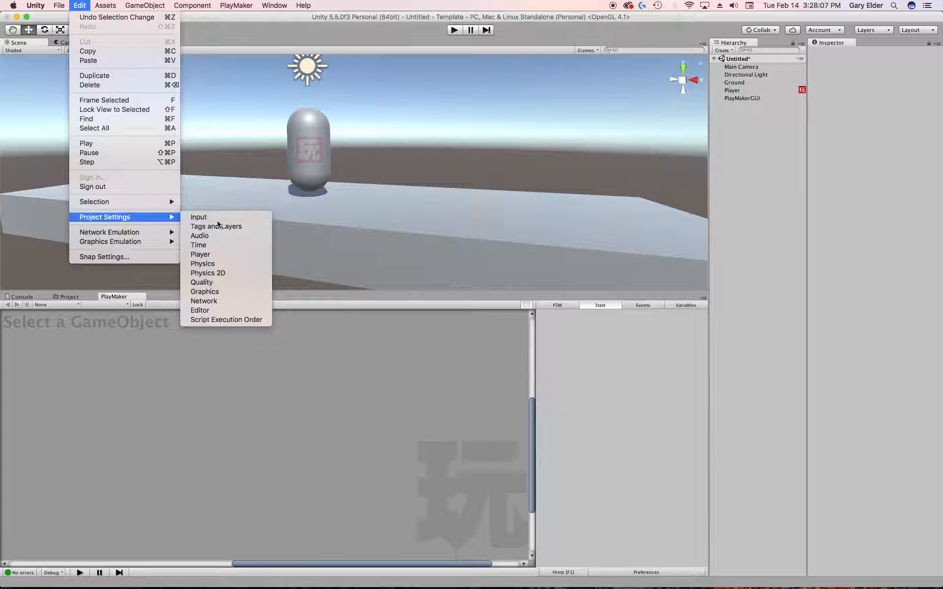
left_click(209, 218)
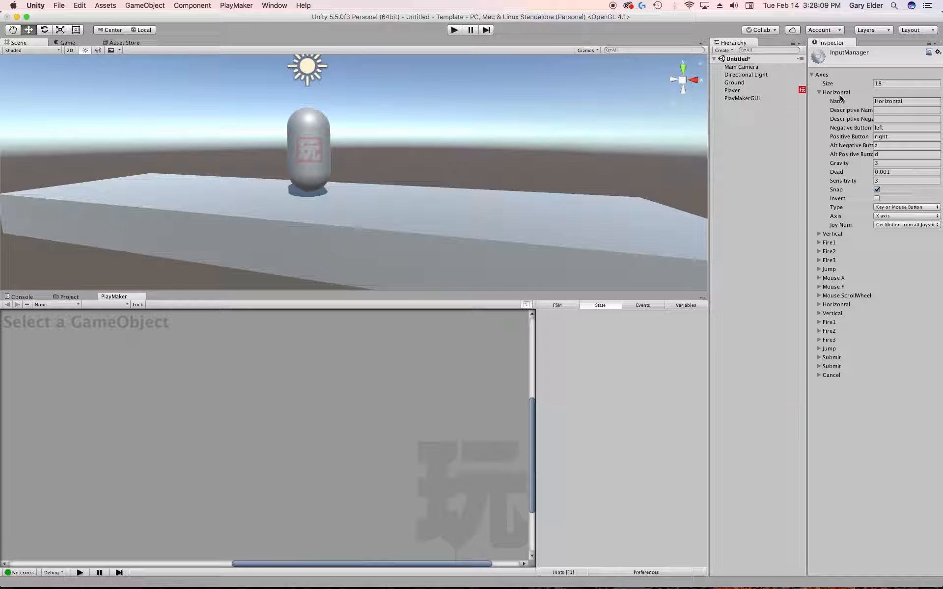
left_click(893, 163)
- Add a Set Velocity action to the Player's Key Listener state and adjust the PlayMaker editor's height
left_click(296, 108)
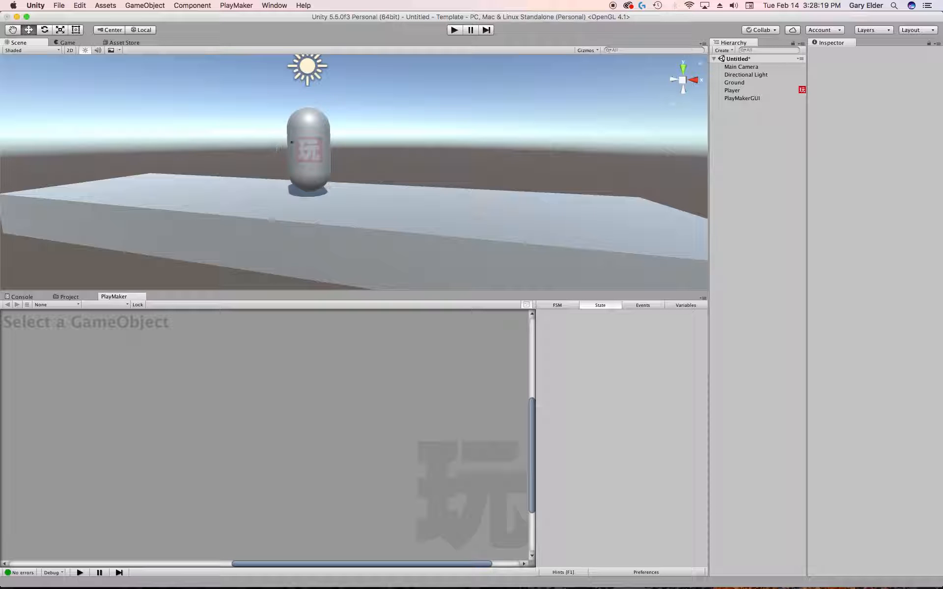
left_click(735, 89)
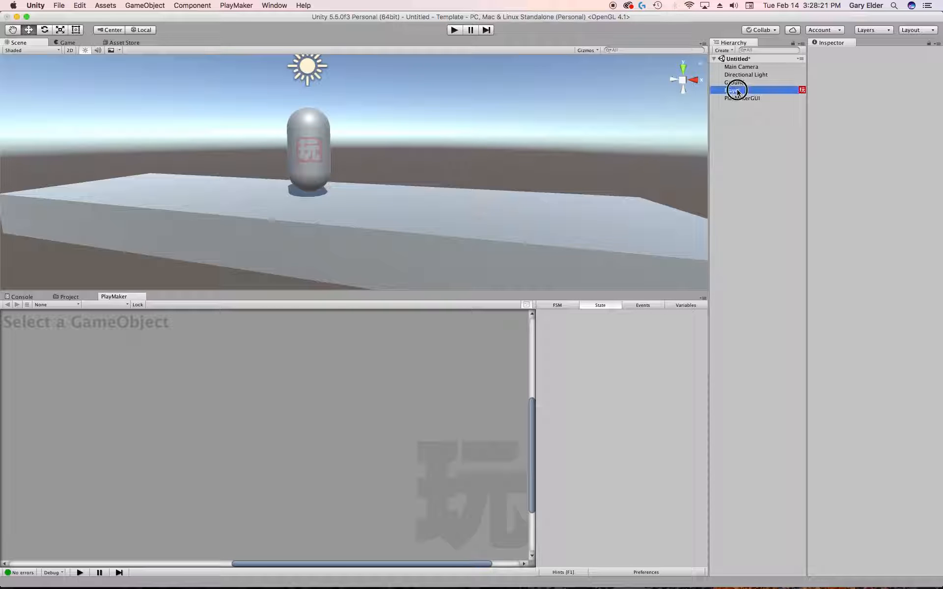
left_click_drag(489, 290, 490, 312)
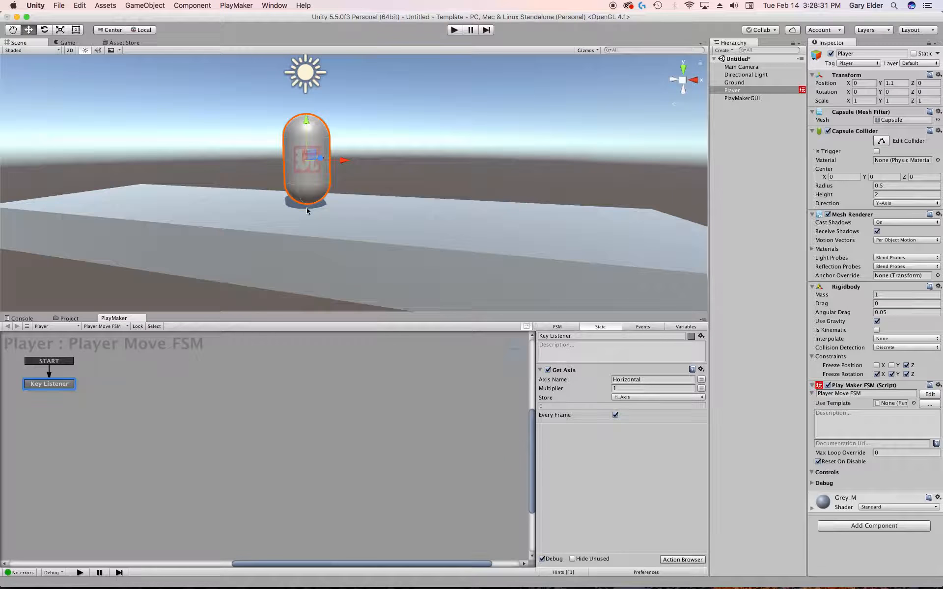
left_click(680, 559)
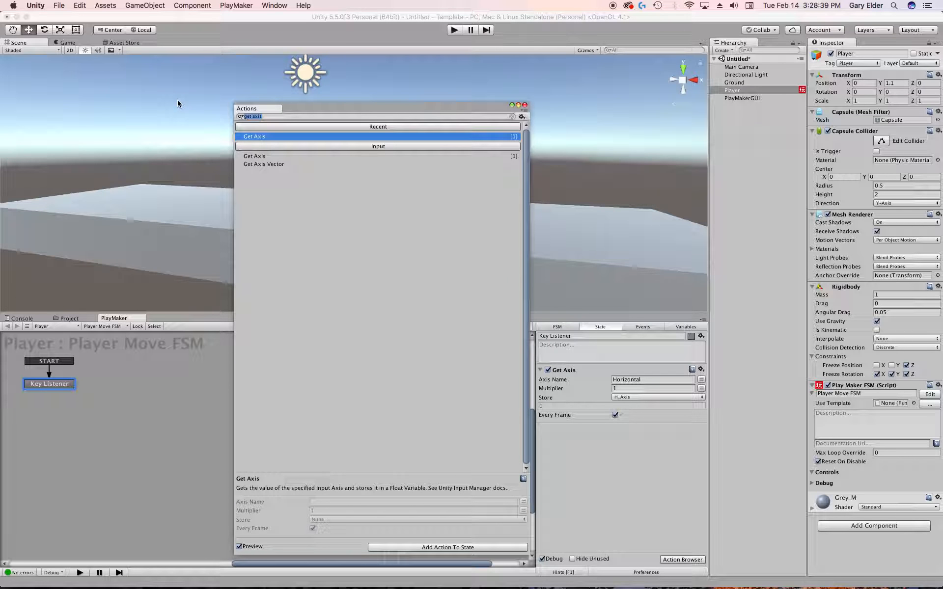
type("set ve")
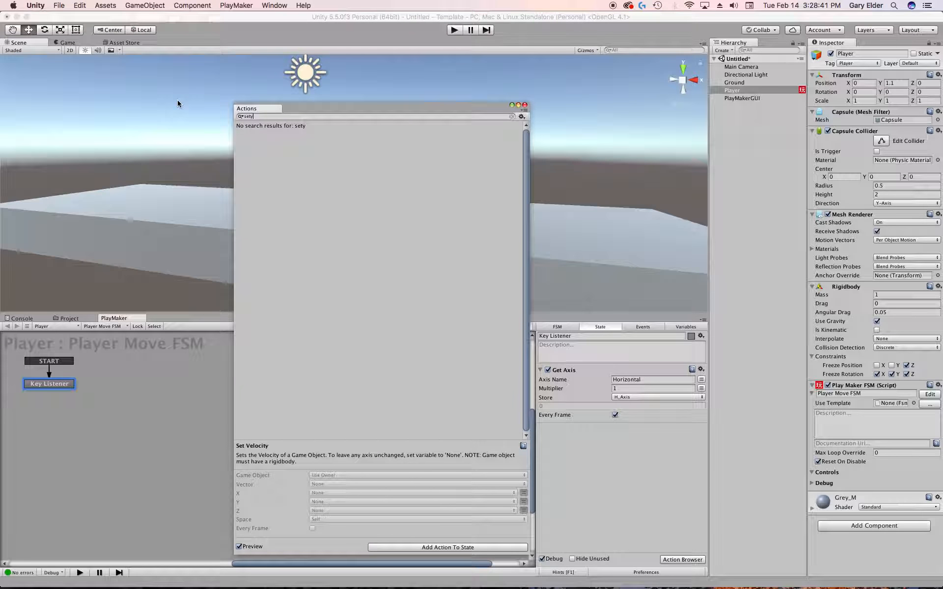
type("locity")
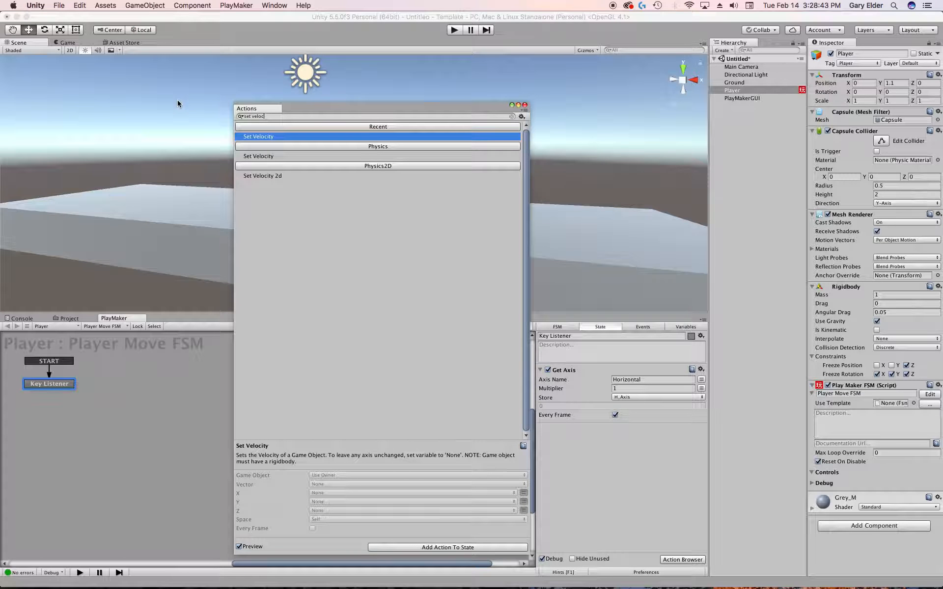
key("Return")
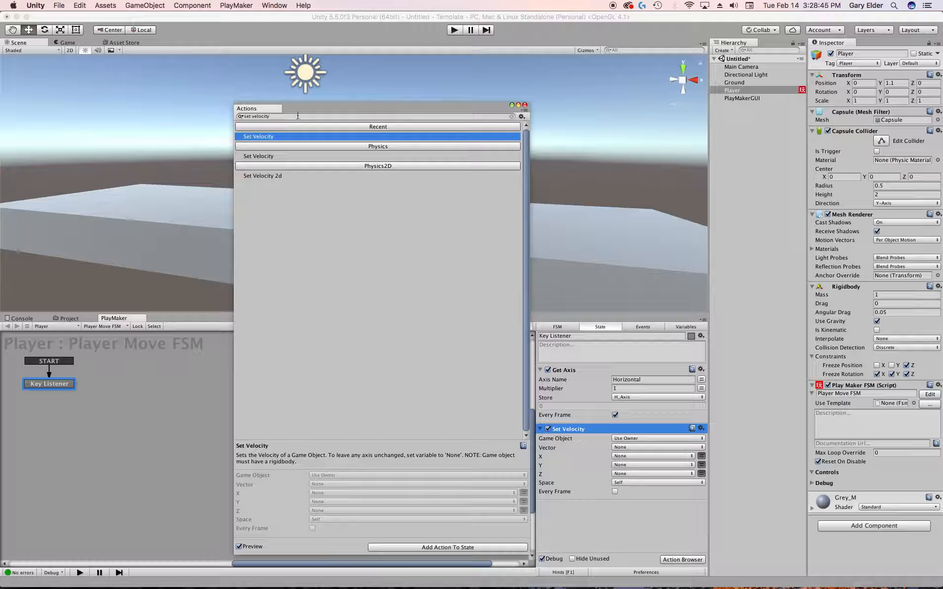
left_click(524, 105)
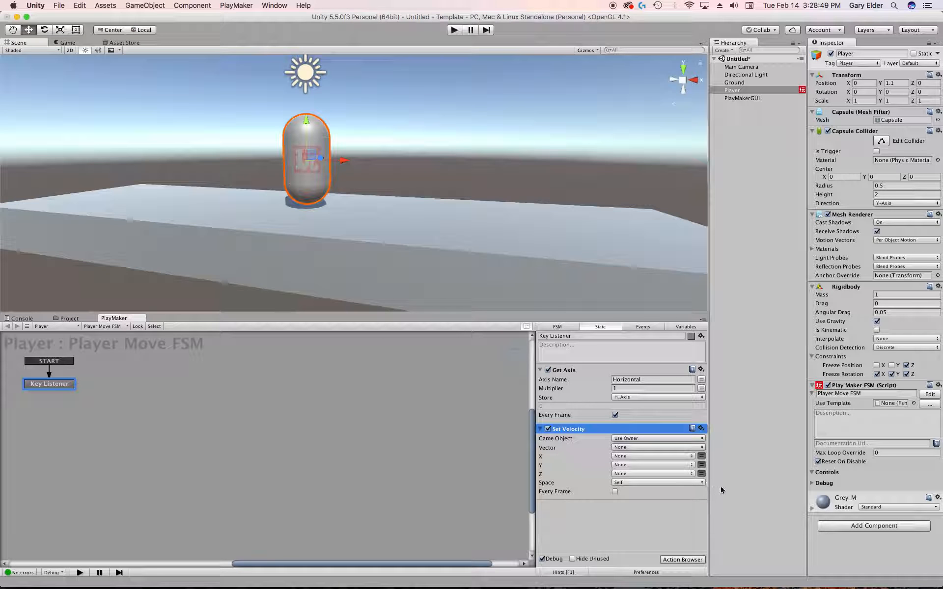
mouse_move(580, 311)
left_mouse_down()
mouse_move(580, 288)
mouse_move(578, 305)
left_mouse_up()
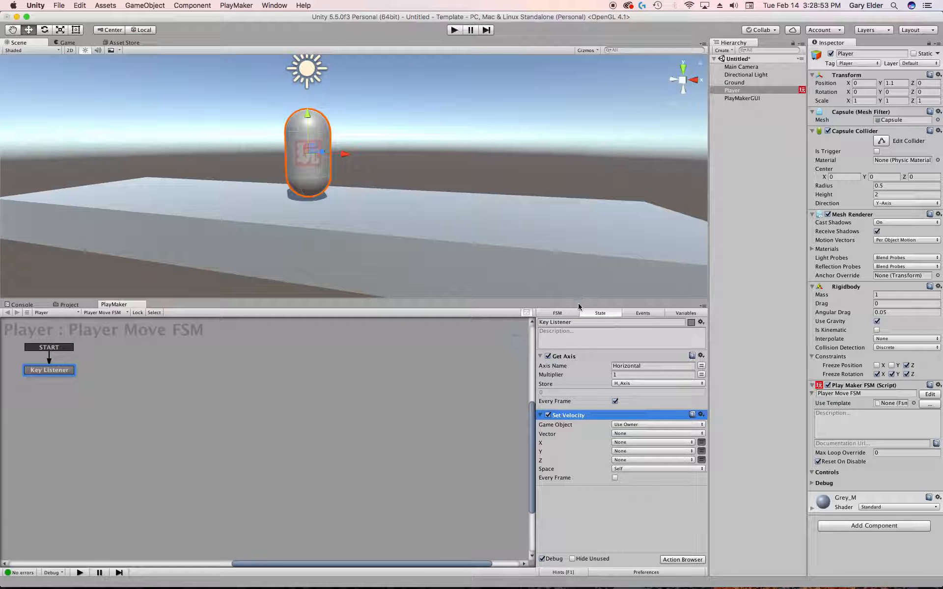
- Drive Set Velocity's X value with the H_Axis variable and make the action run every frame
left_click(623, 374)
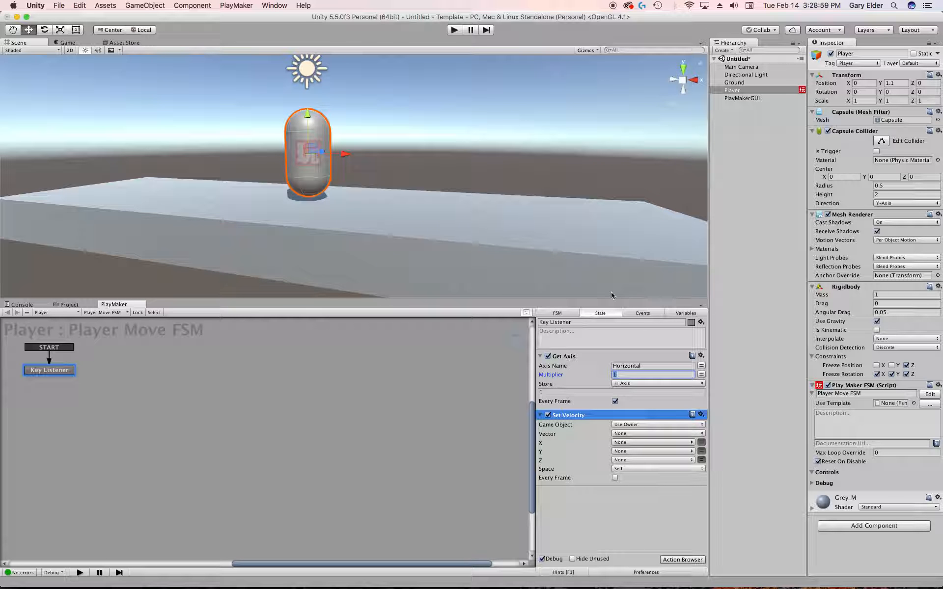
left_click(562, 390)
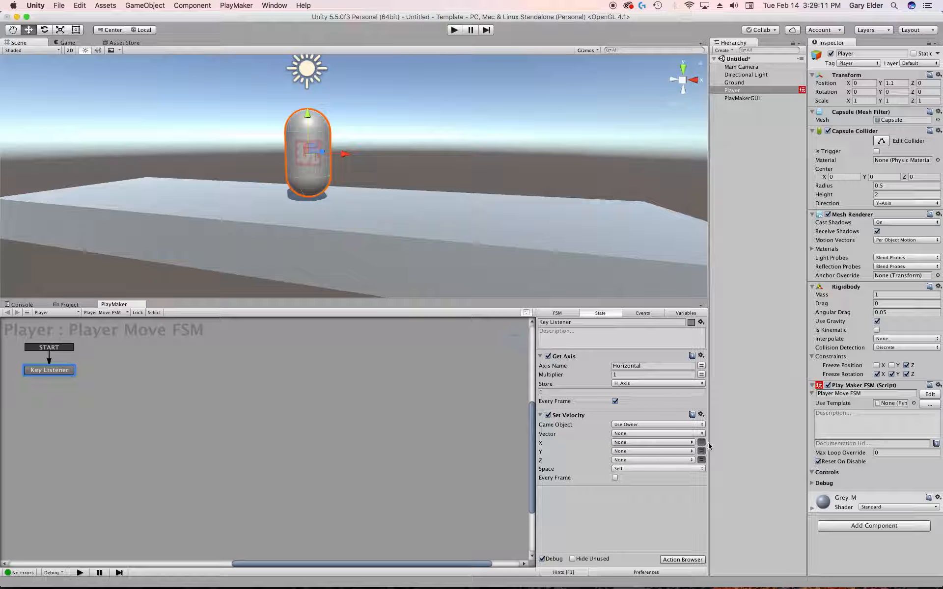
left_click(684, 445)
left_click(653, 455)
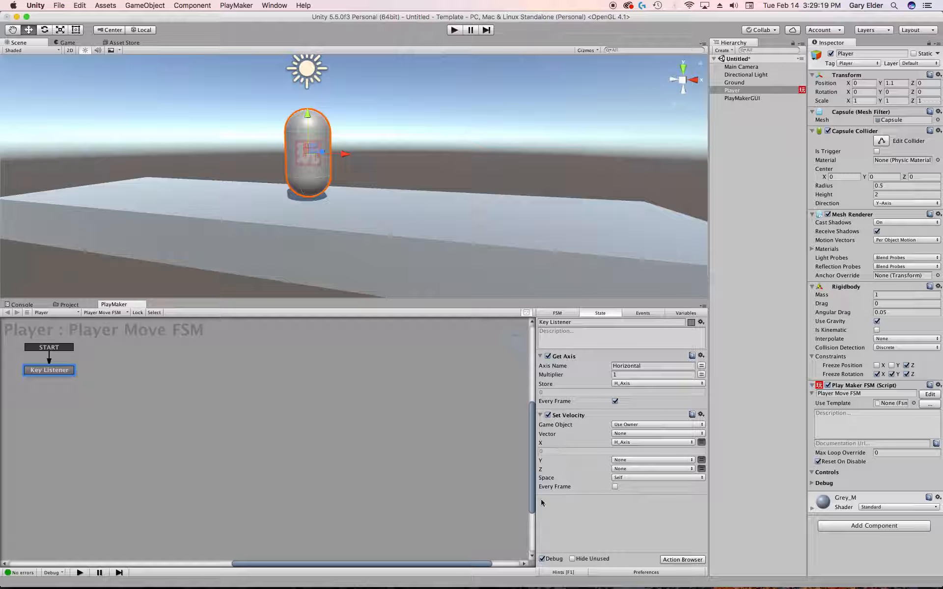
left_click(614, 487)
- Play-test the player's left and right movement while watching the H_Axis value, and stop the test
left_click(452, 33)
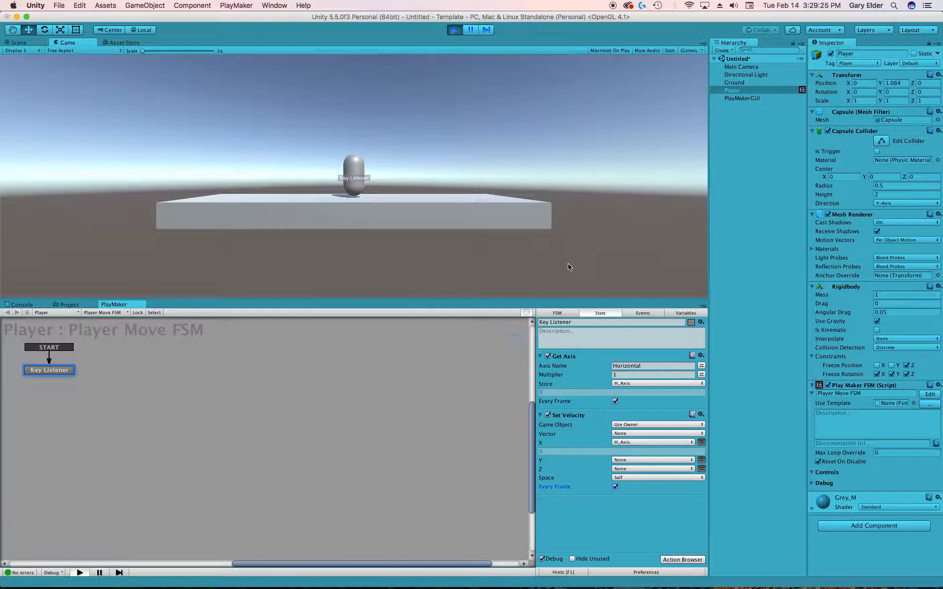
key("Right")
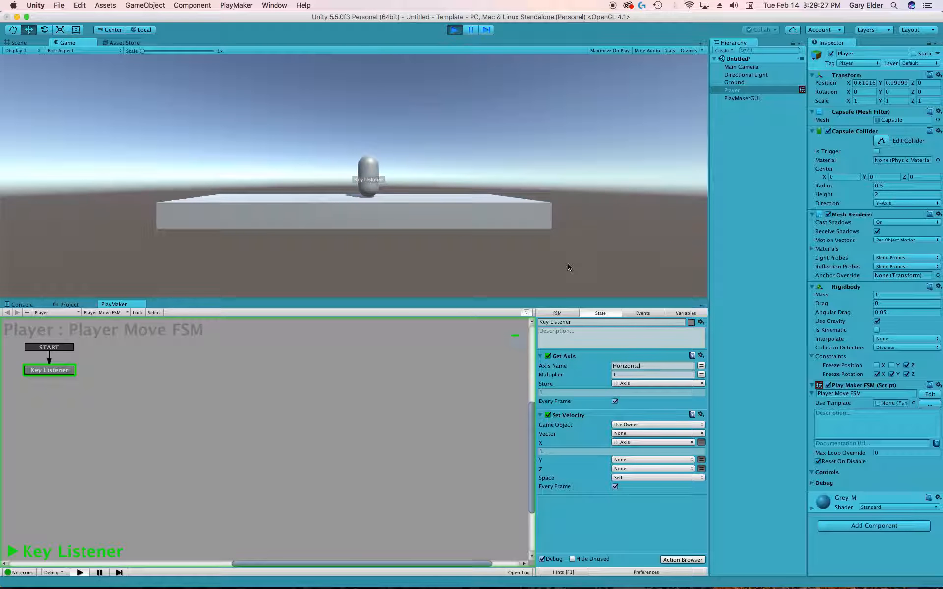
key("Left")
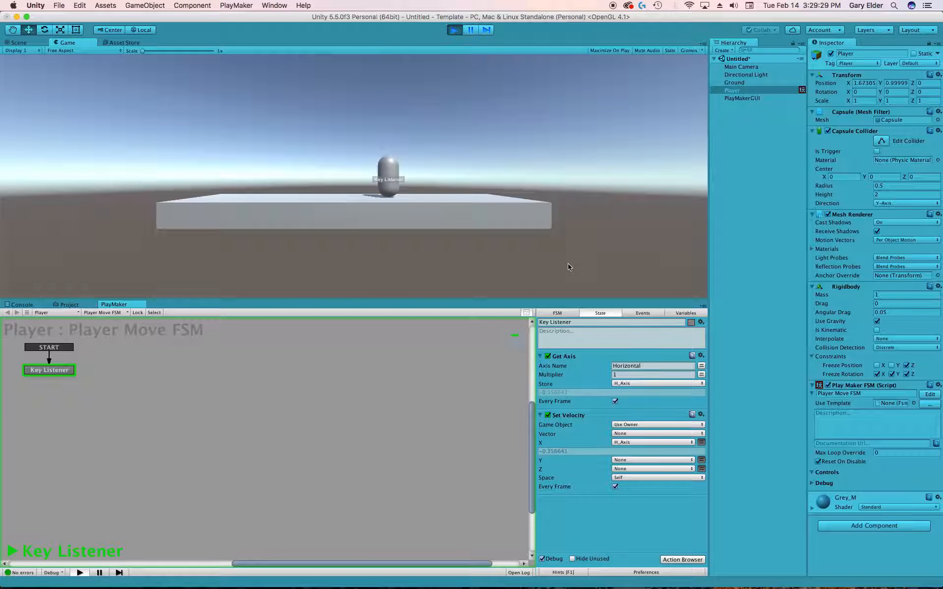
key("Left")
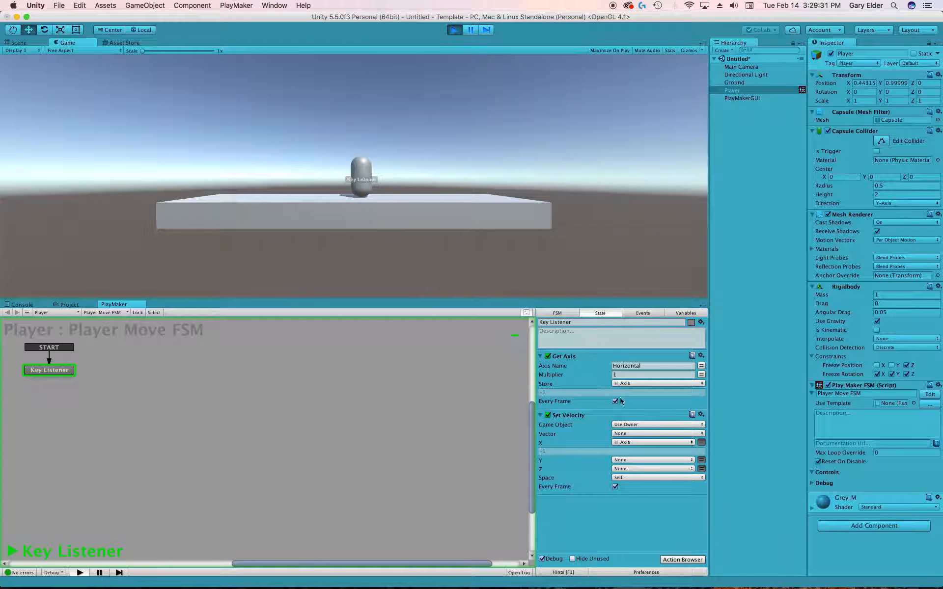
key("Left")
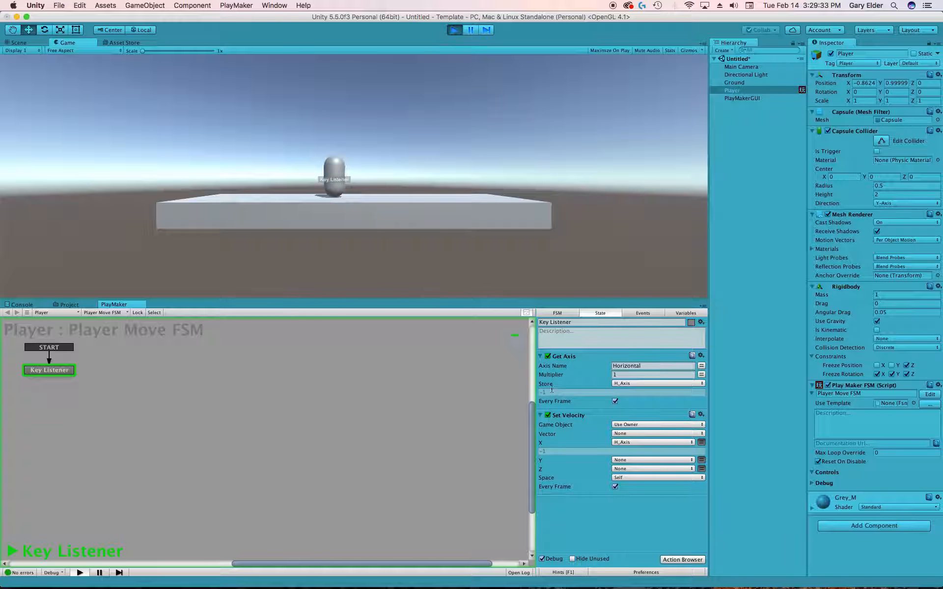
key("Right")
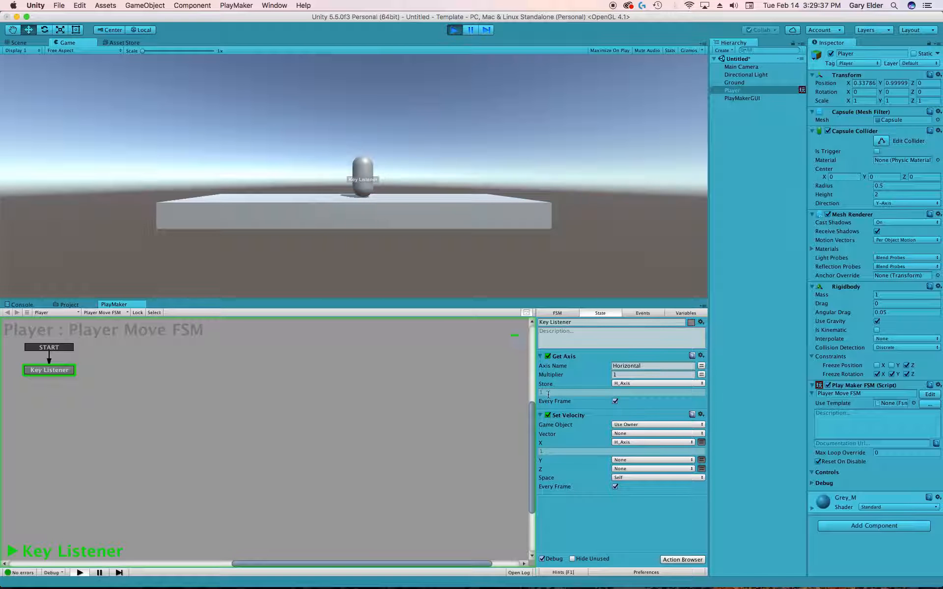
key("Left")
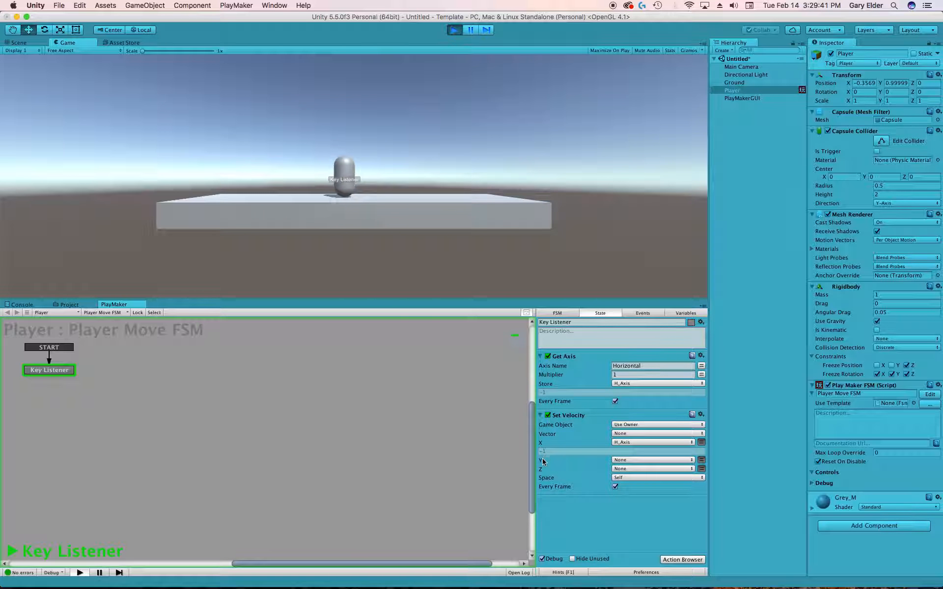
left_click(459, 33)
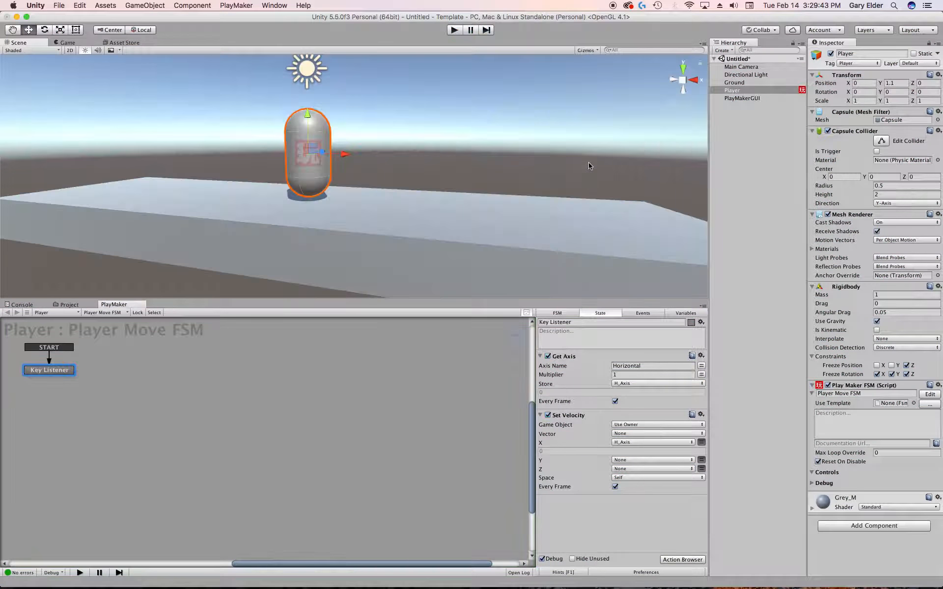
- Set Get Axis's multiplier to 10, play-test moving the player left and right, and stop the test
left_click(642, 375)
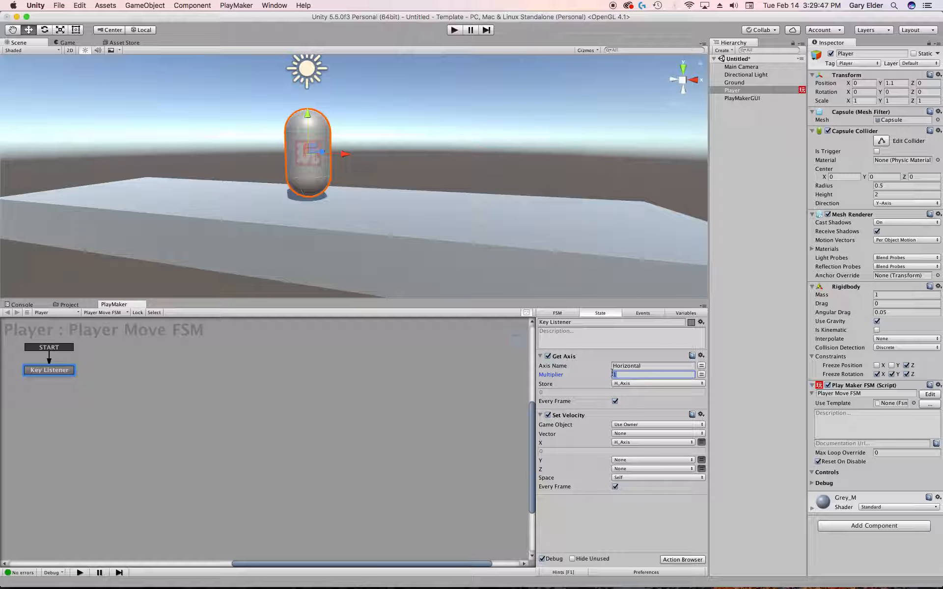
type("10")
left_click(454, 30)
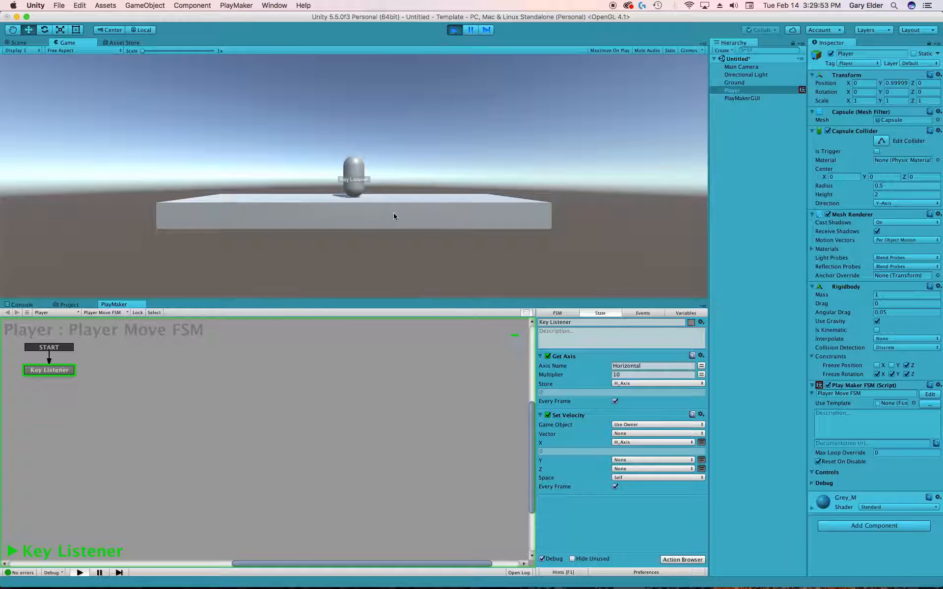
key("Left")
key("Right")
key("Left")
key("Right")
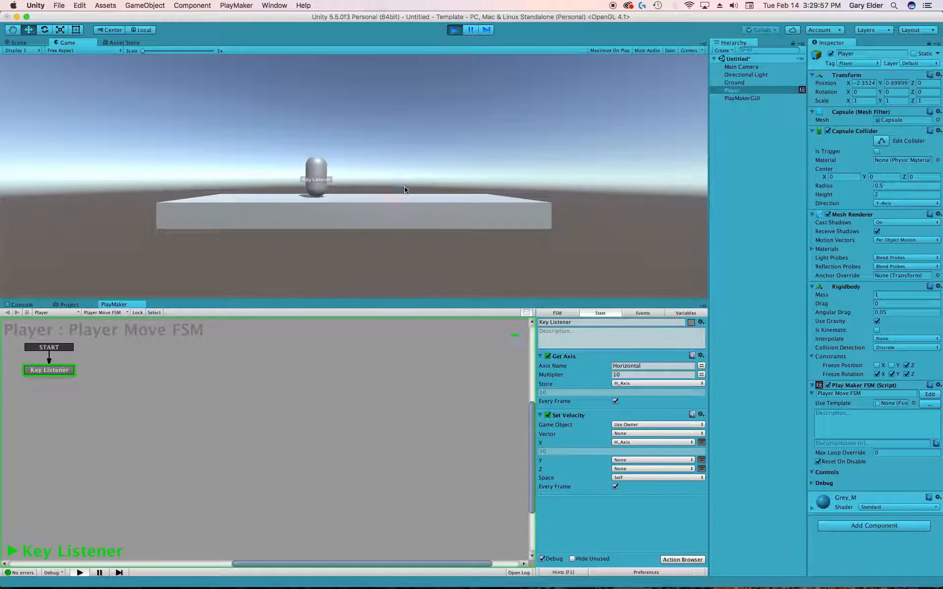
key("Left")
key("Right")
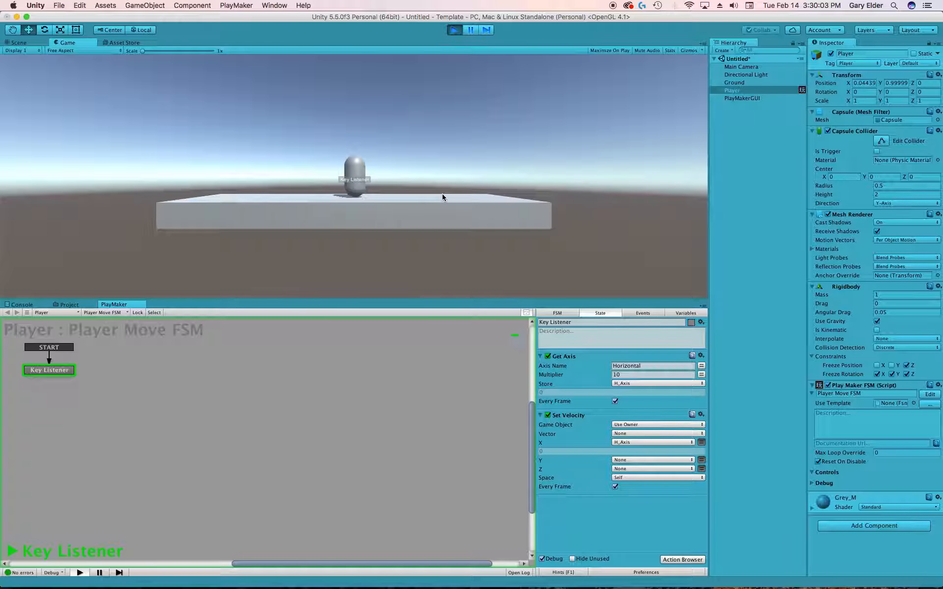
left_click(454, 30)
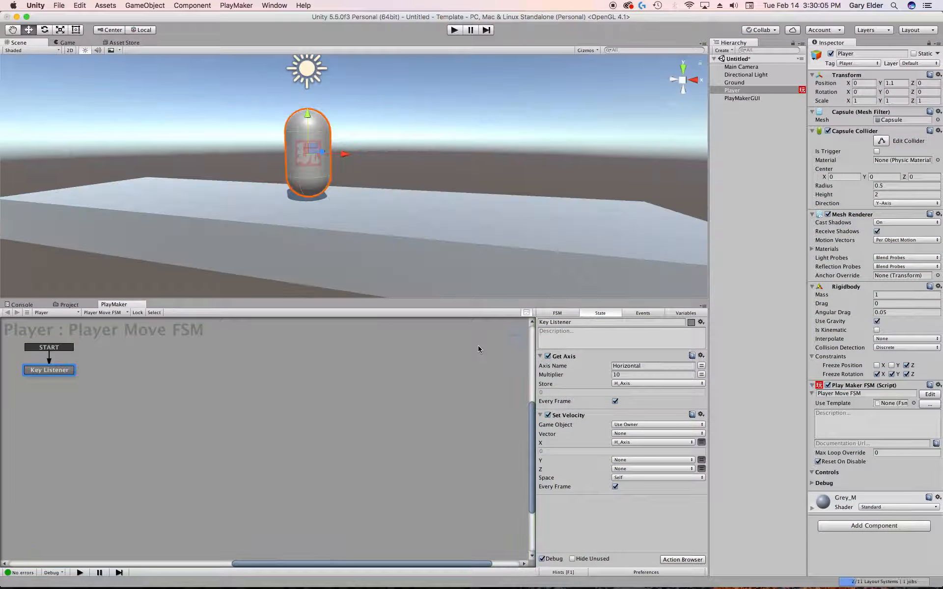
- Add a second FSM component to the Player and name it Player Jump FSM
left_click_drag(471, 300, 442, 345)
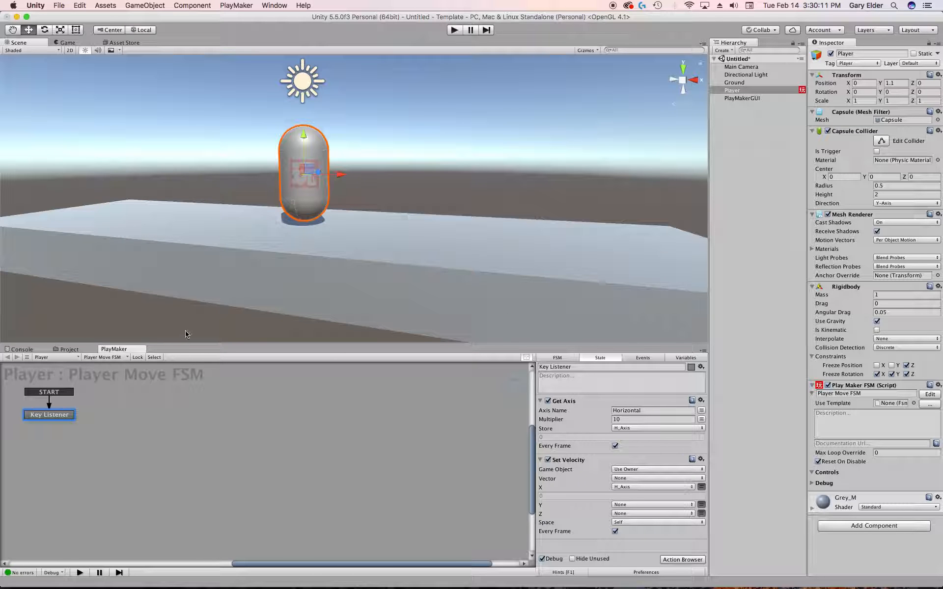
left_click_drag(183, 345, 184, 279)
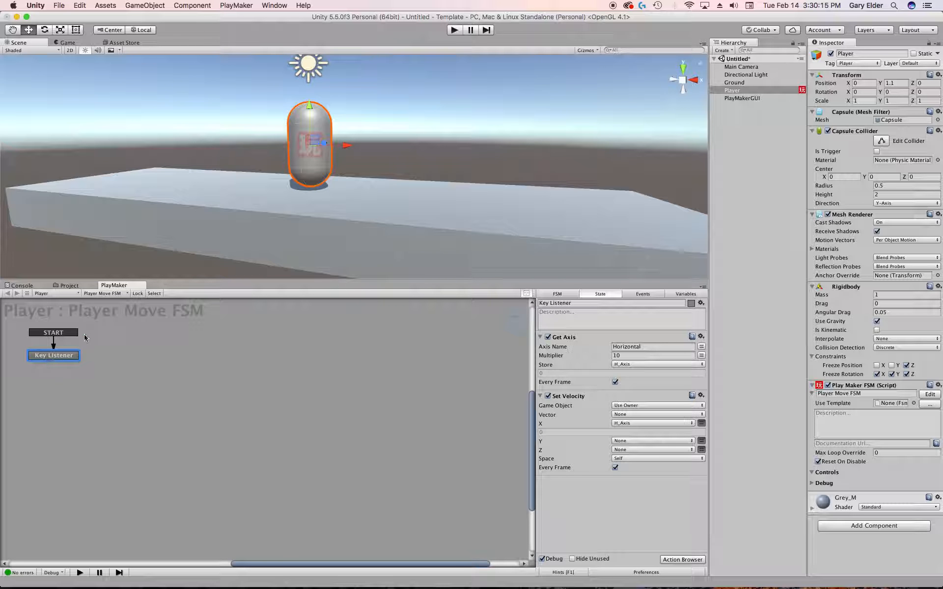
left_click(316, 385)
right_click(285, 361)
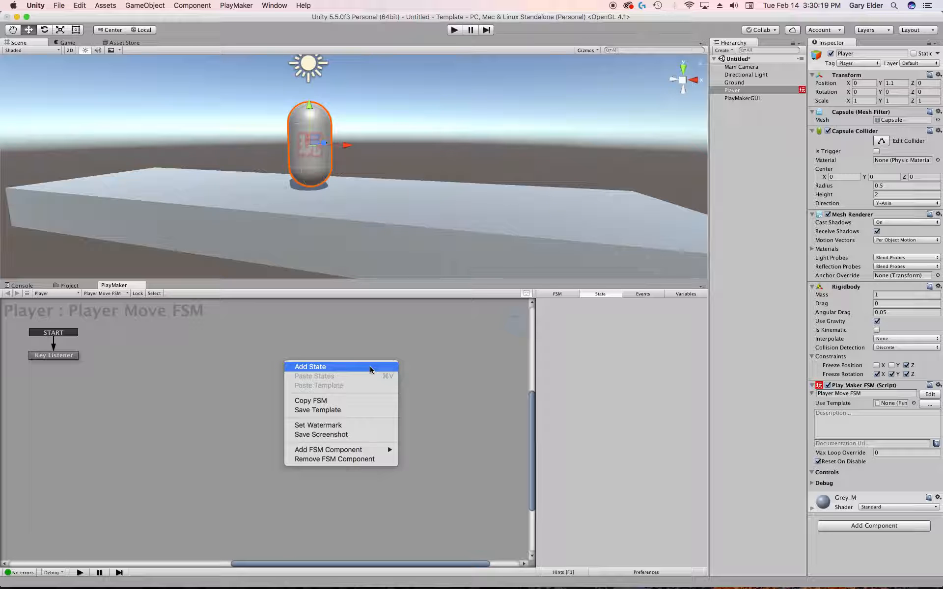
mouse_move(344, 450)
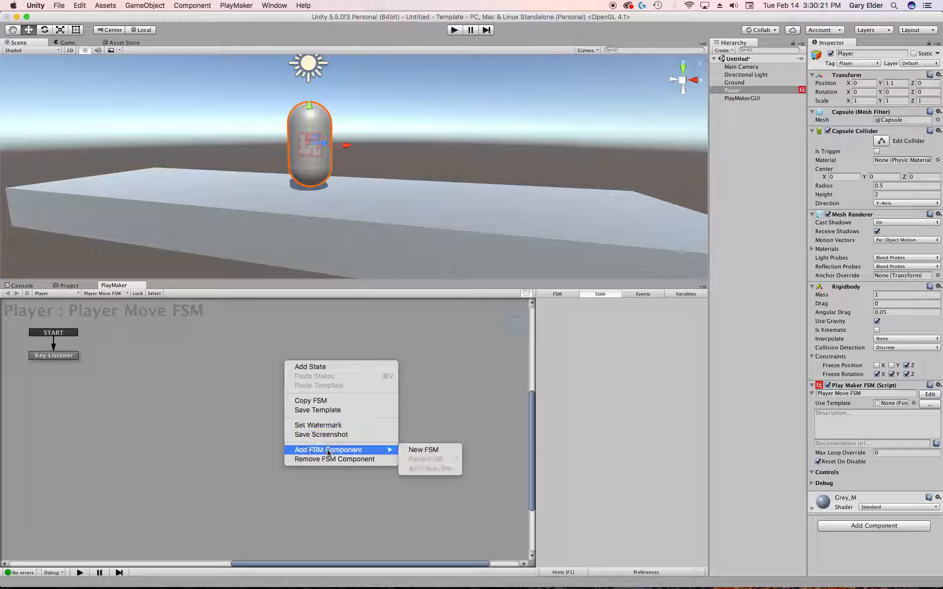
left_click(419, 452)
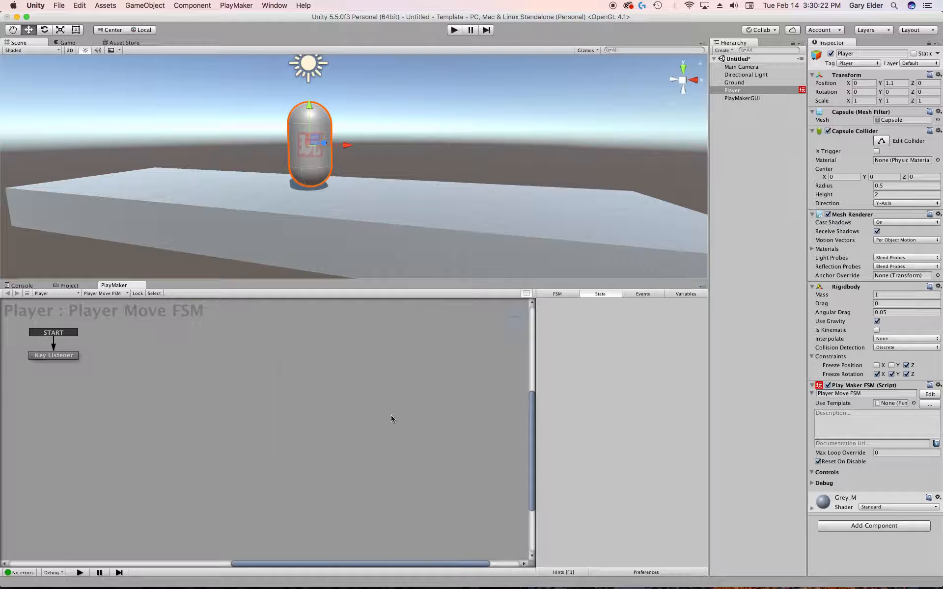
left_click(557, 293)
left_click(563, 301)
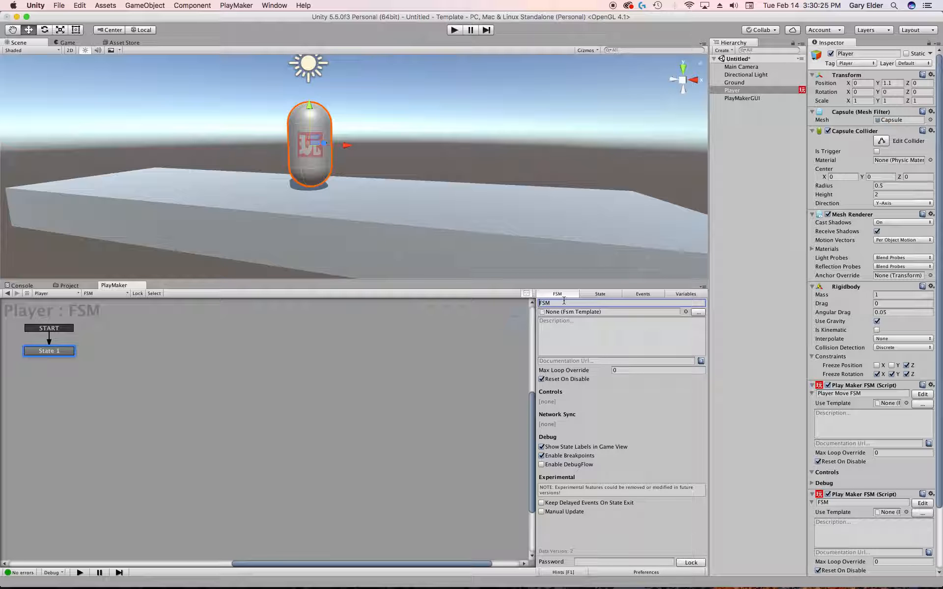
type("Player Jump")
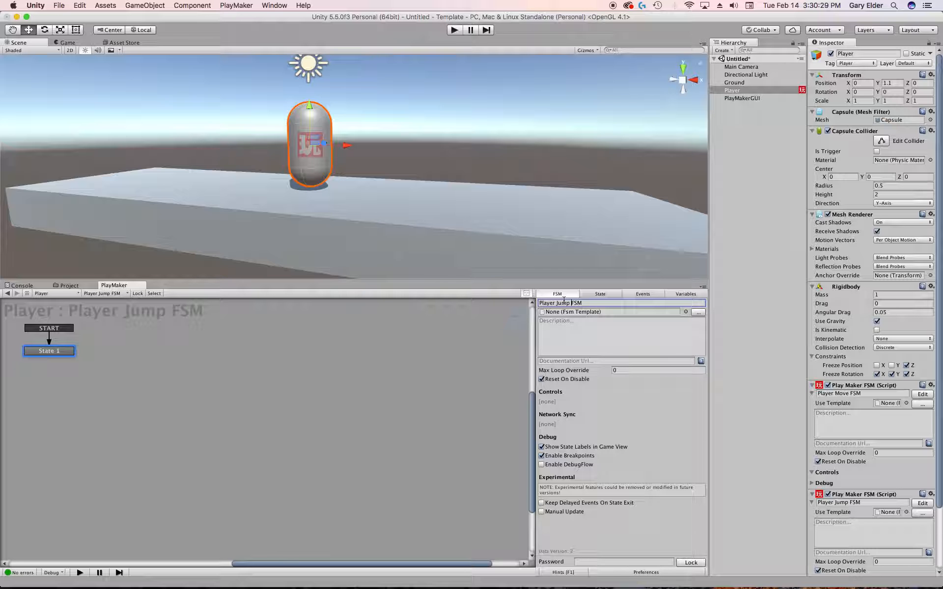
- Rename the start state of Player Jump FSM as Key Listener
left_click(46, 352)
left_click(586, 304)
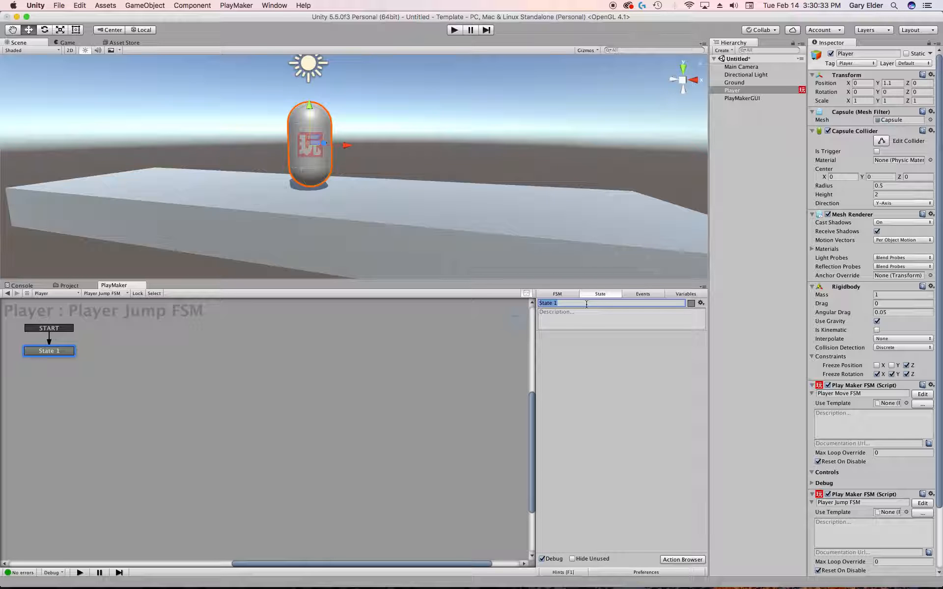
type("Key Listener")
- Add a Get Key Down action to the jump FSM's Key Listener state and close the action browser
left_click(682, 559)
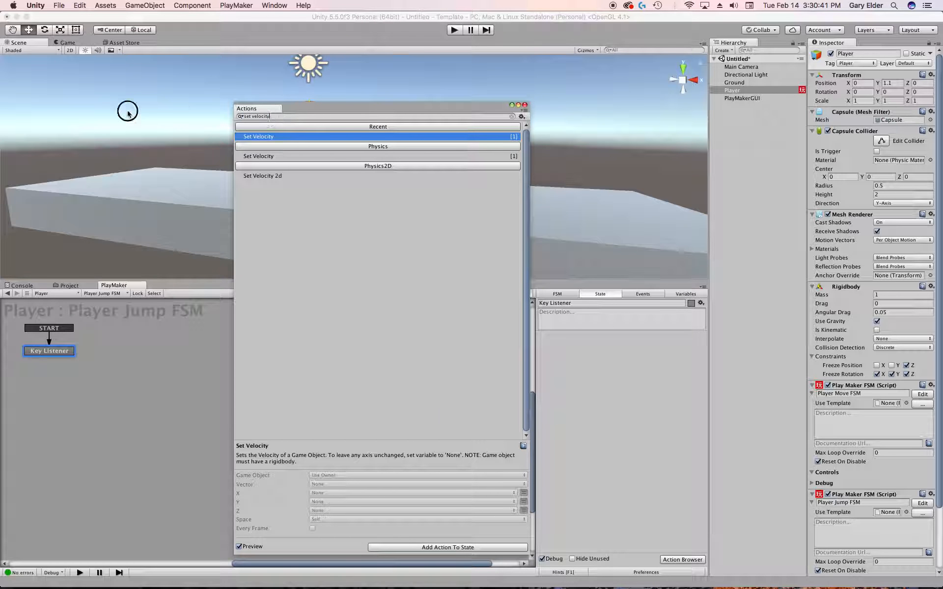
type("get key")
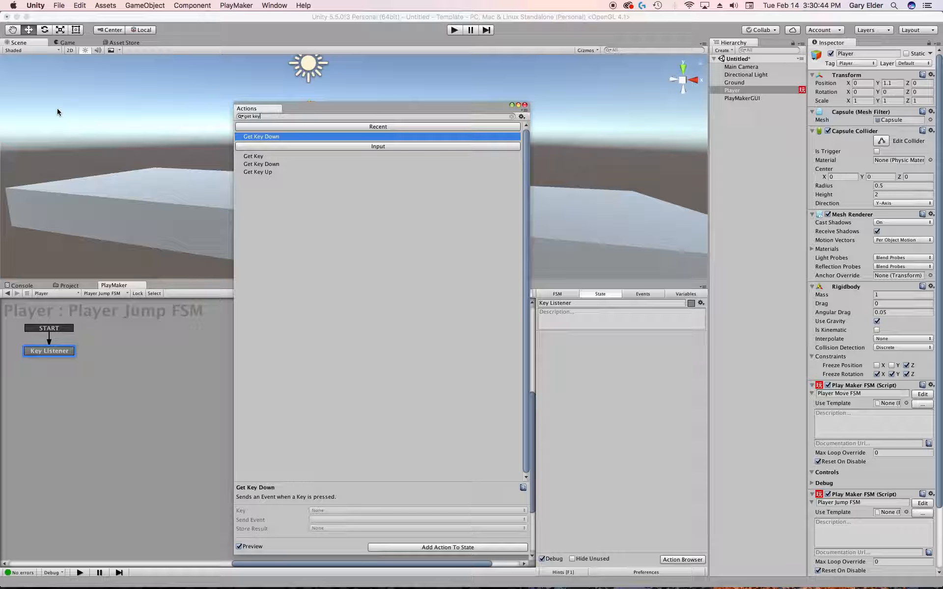
key("Return")
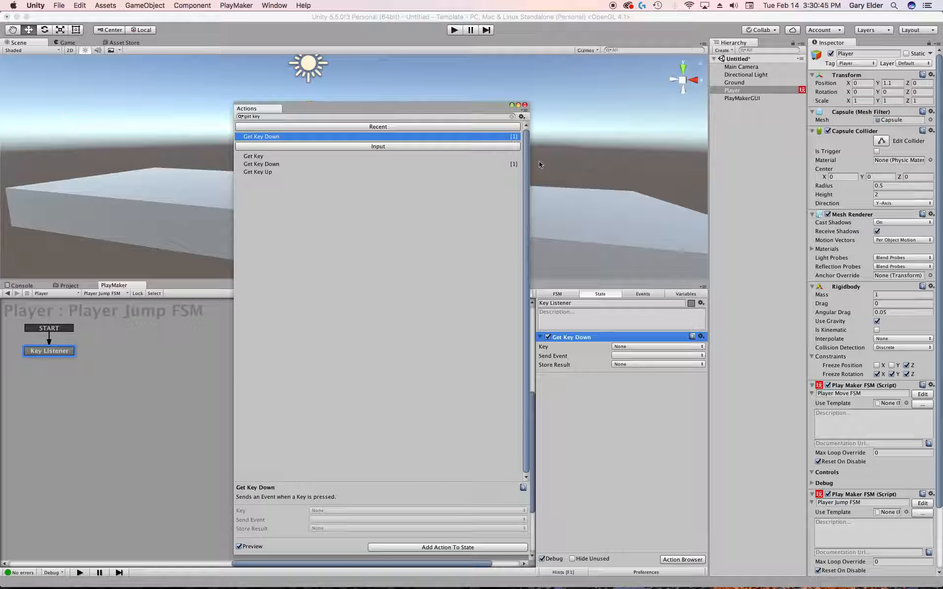
left_click(524, 105)
left_click(20, 355)
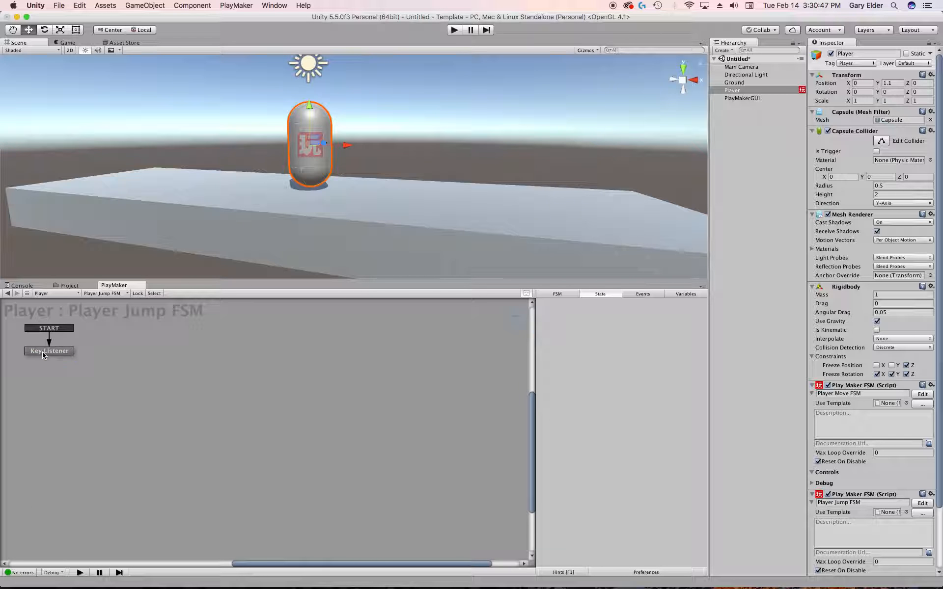
- Set Get Key Down's key to Space and make it send a new event named Send Jump
left_click(43, 354)
left_click(638, 347)
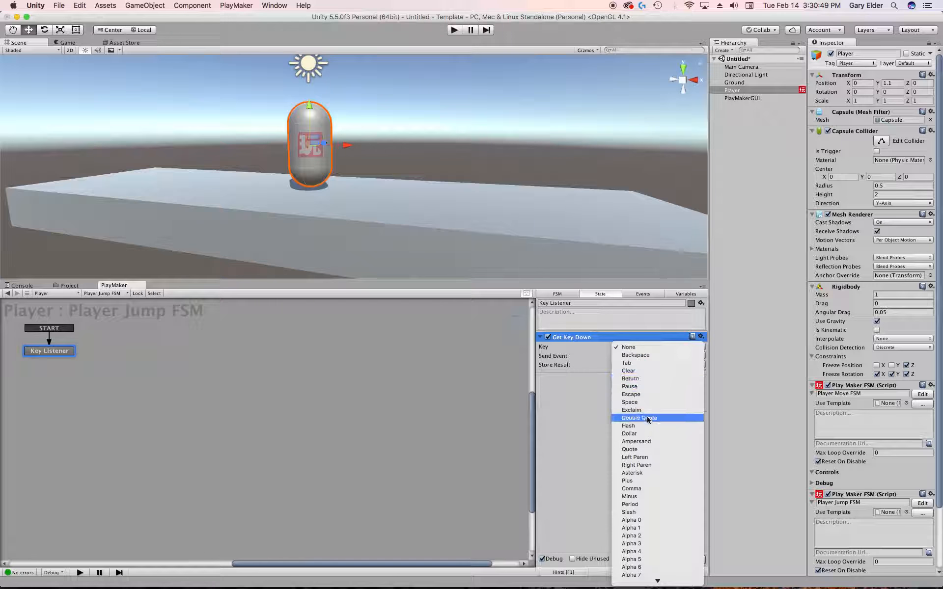
left_click(636, 402)
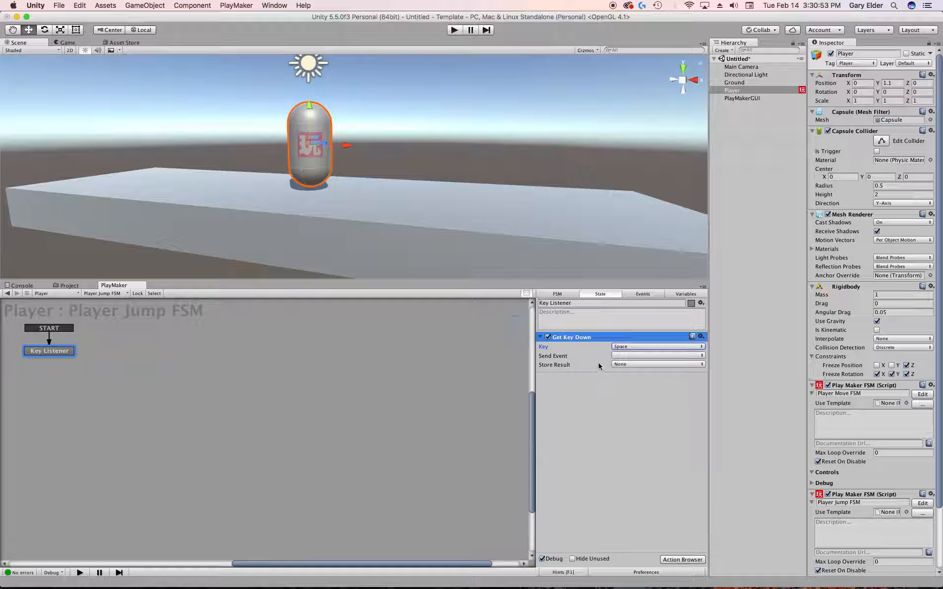
left_click(630, 356)
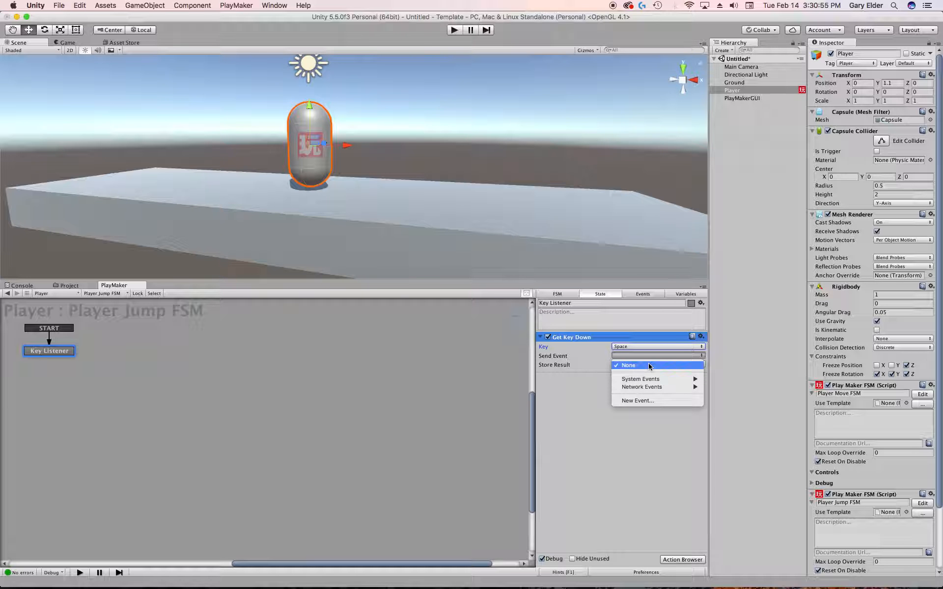
left_click(636, 401)
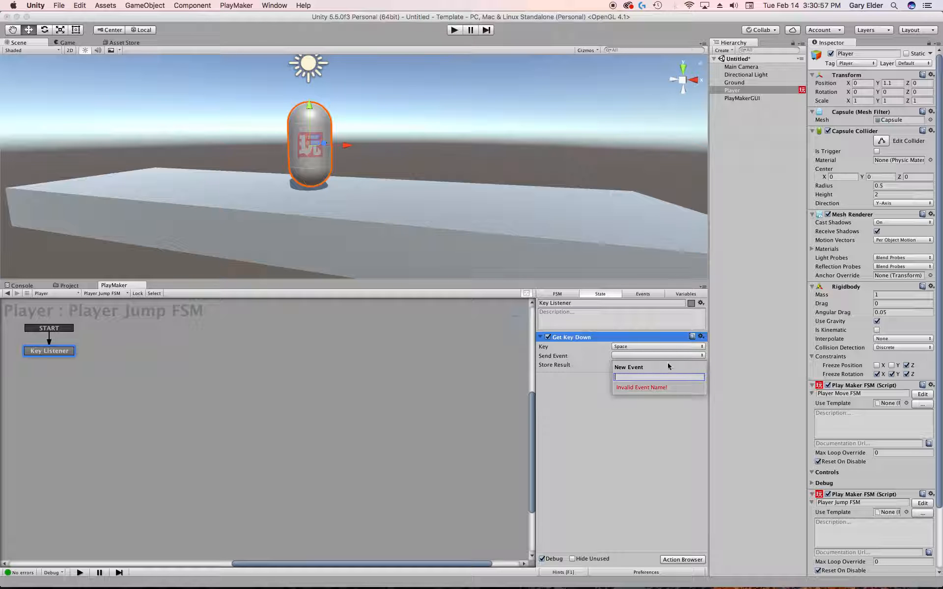
type("Se")
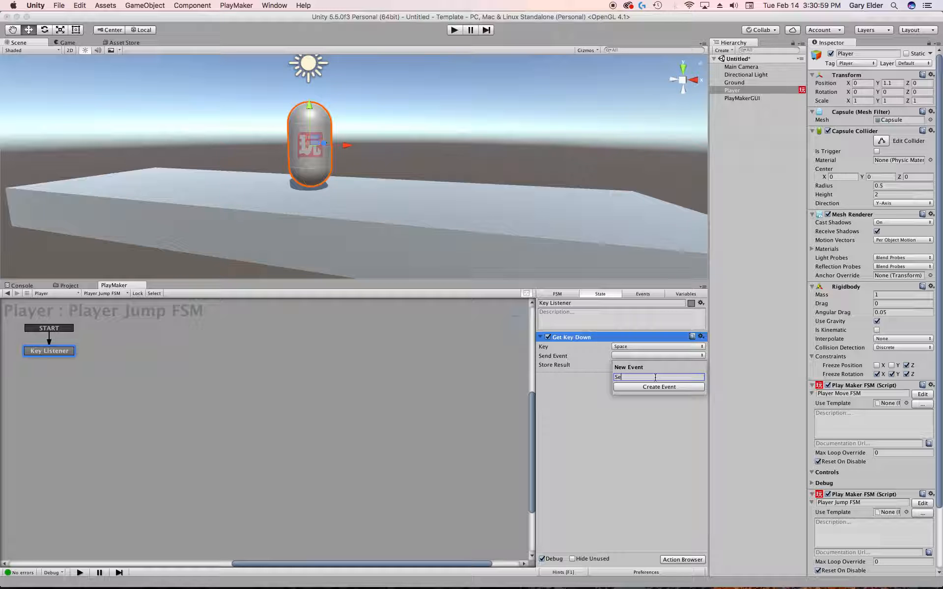
type("nd Jump")
key("Return")
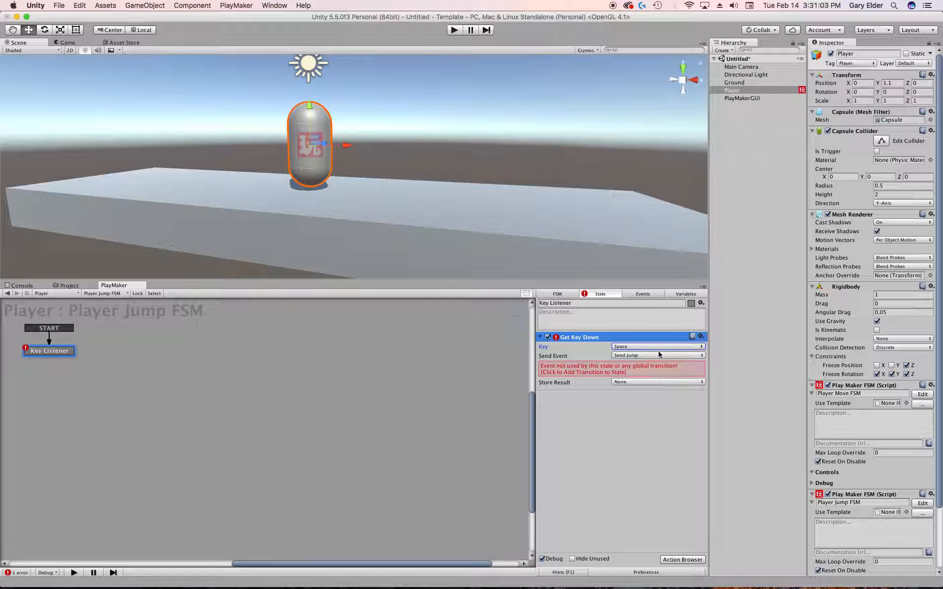
- Add a Send Jump transition to Key Listener and connect it to a new state placed beside it
left_click(603, 370)
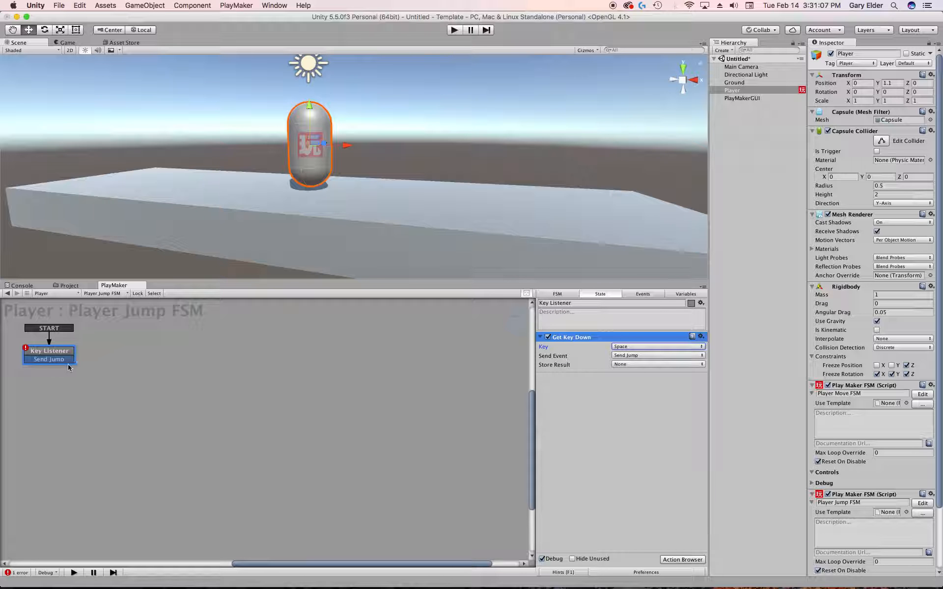
right_click(119, 352)
left_click(147, 358)
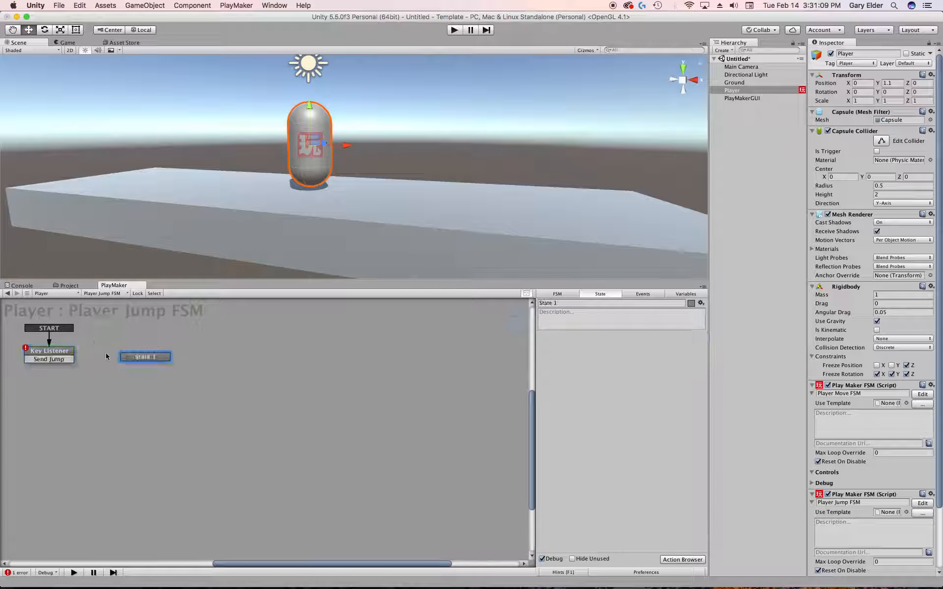
left_click_drag(46, 361, 148, 358)
left_click_drag(152, 360, 179, 355)
left_click(48, 352)
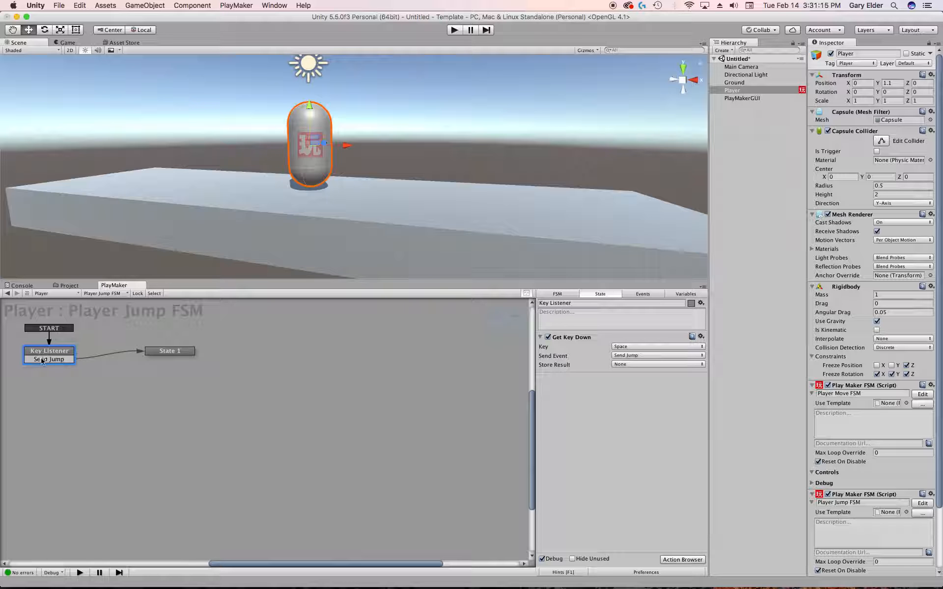
left_click_drag(161, 355, 182, 356)
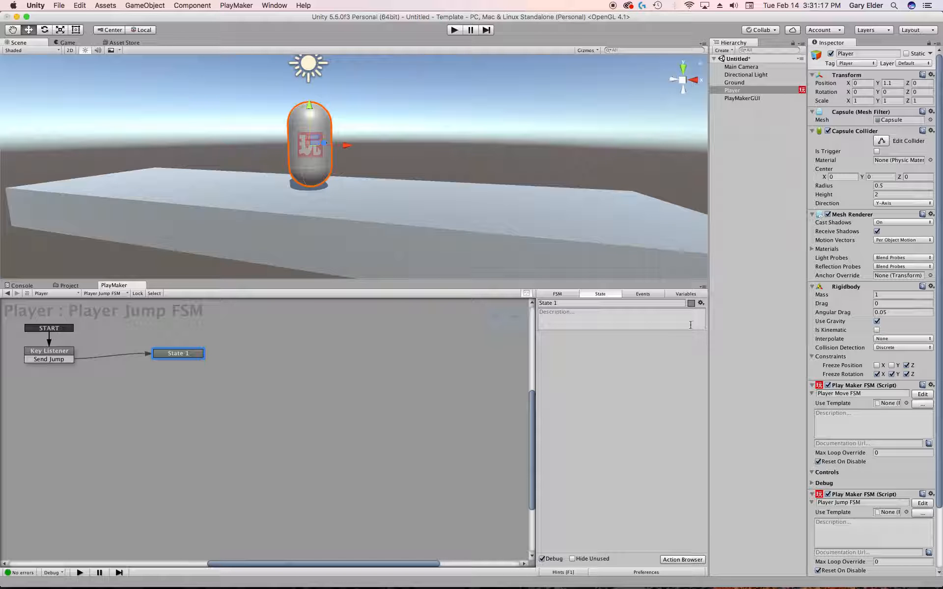
- Rename the new state in the jump FSM as Jumping
left_click(592, 303)
type("Jumpin")
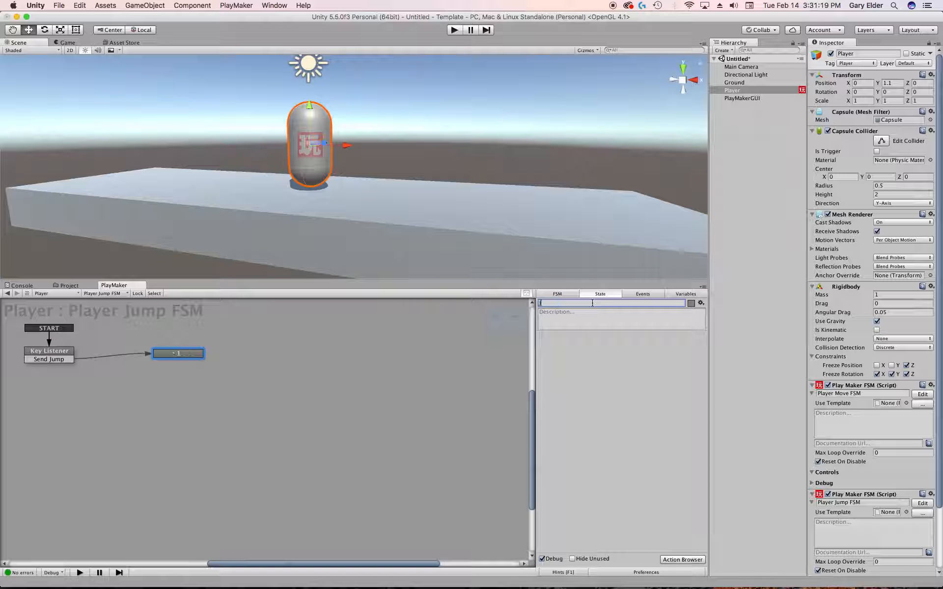
type("g")
left_click_drag(114, 332, 212, 387)
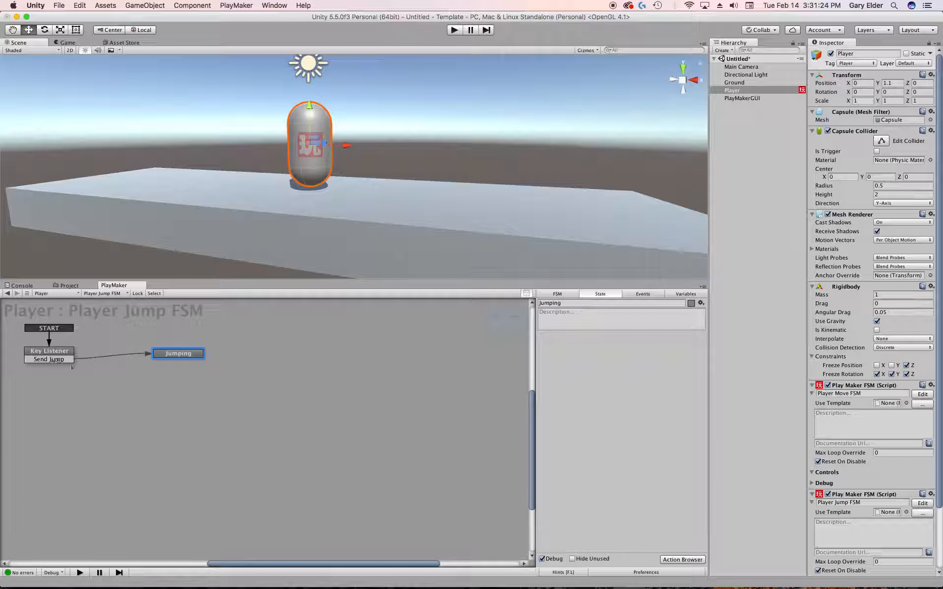
- Add a FINISHED transition to the Jumping state and connect it back to Key Listener
right_click(190, 350)
right_click(170, 352)
mouse_move(218, 361)
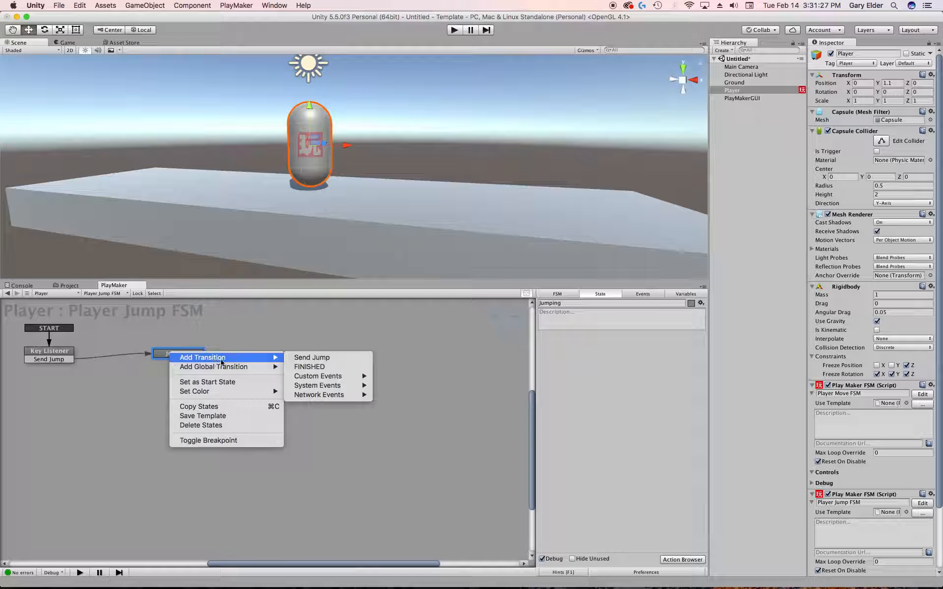
left_click(309, 366)
left_click_drag(177, 361, 59, 359)
left_click_drag(165, 355, 177, 352)
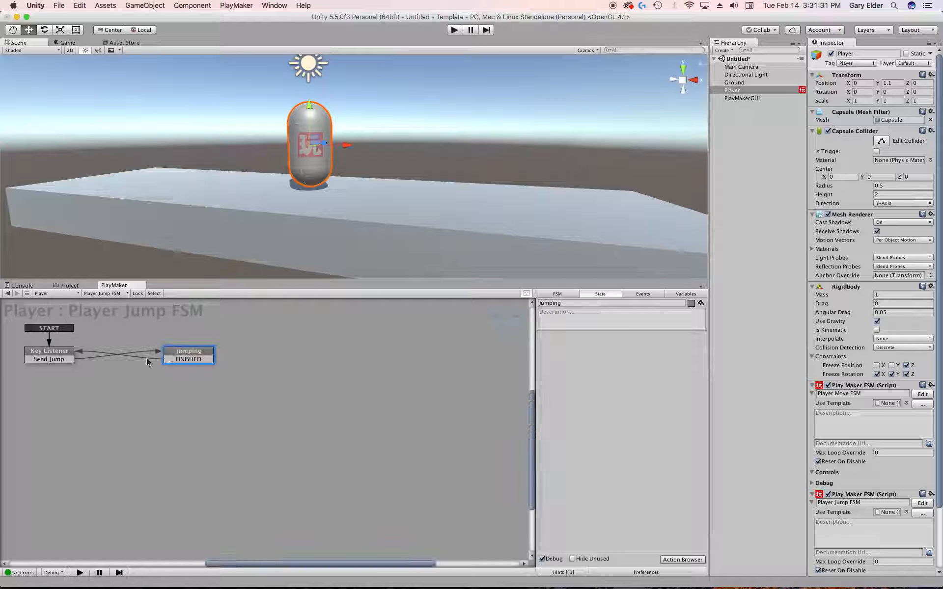
- Run the scene, trigger the Send Jump event several times with the jump key while watching the FSM, and stop playback
left_click(71, 354)
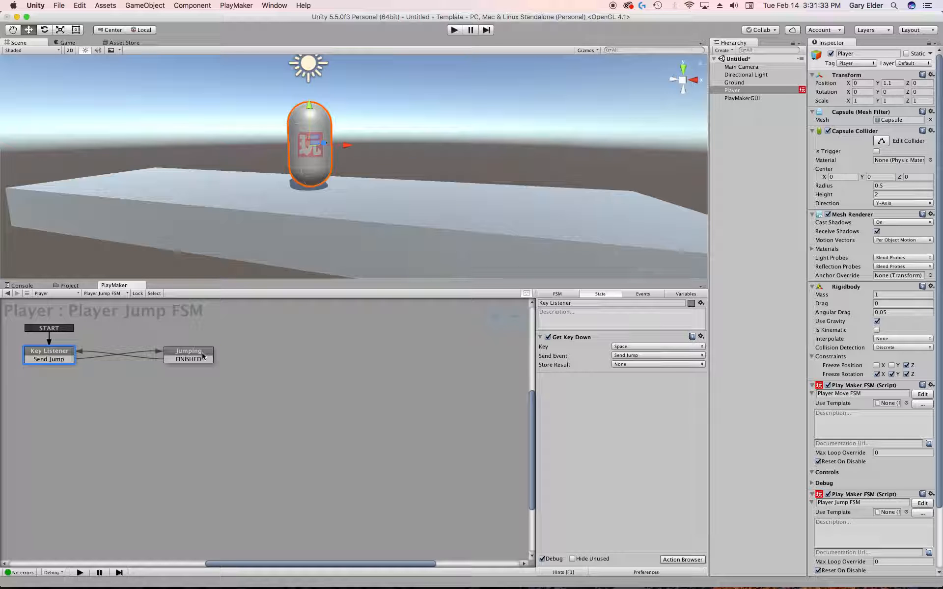
left_click_drag(315, 280, 314, 343)
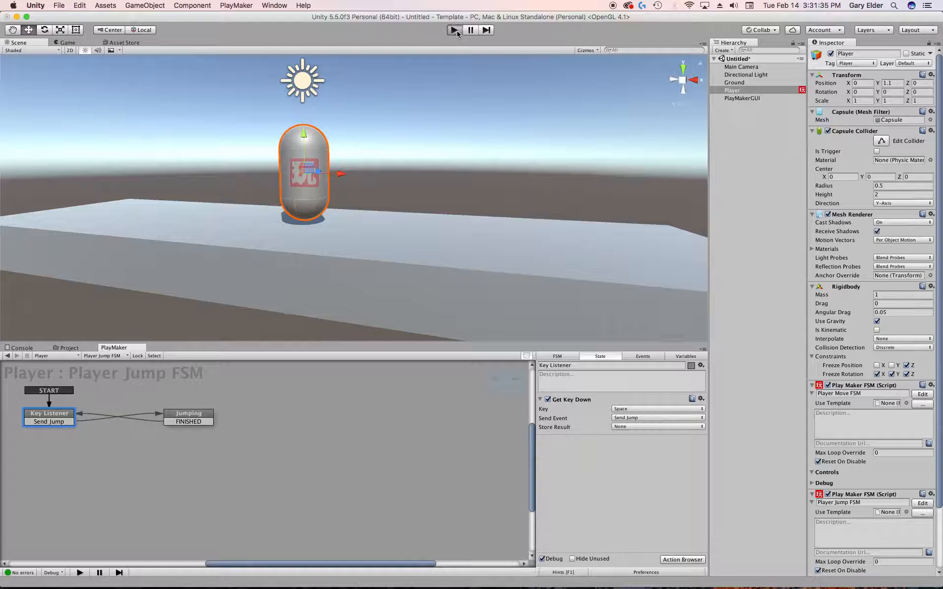
left_click(455, 30)
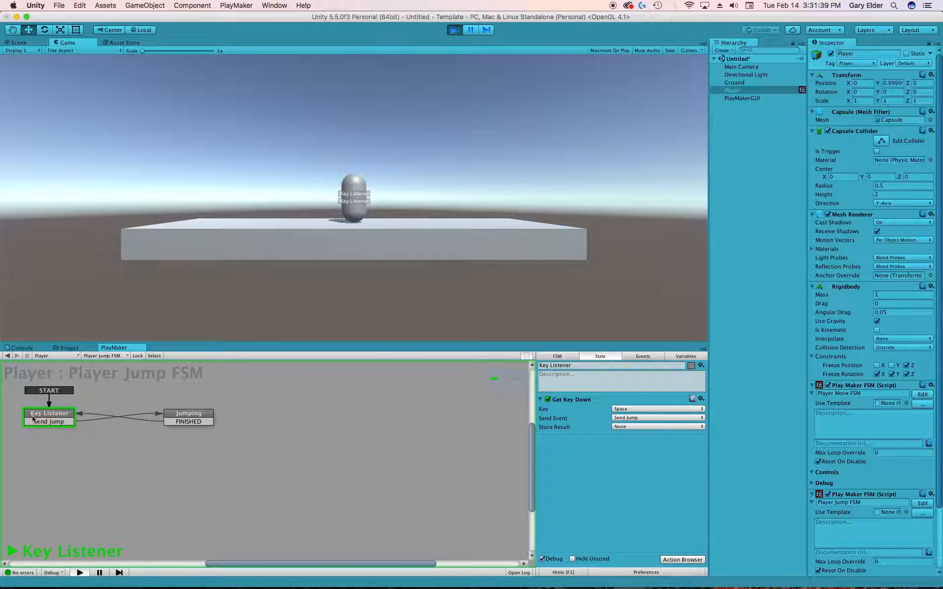
key("space")
key("space")
key("space")
key("space")
left_click(454, 29)
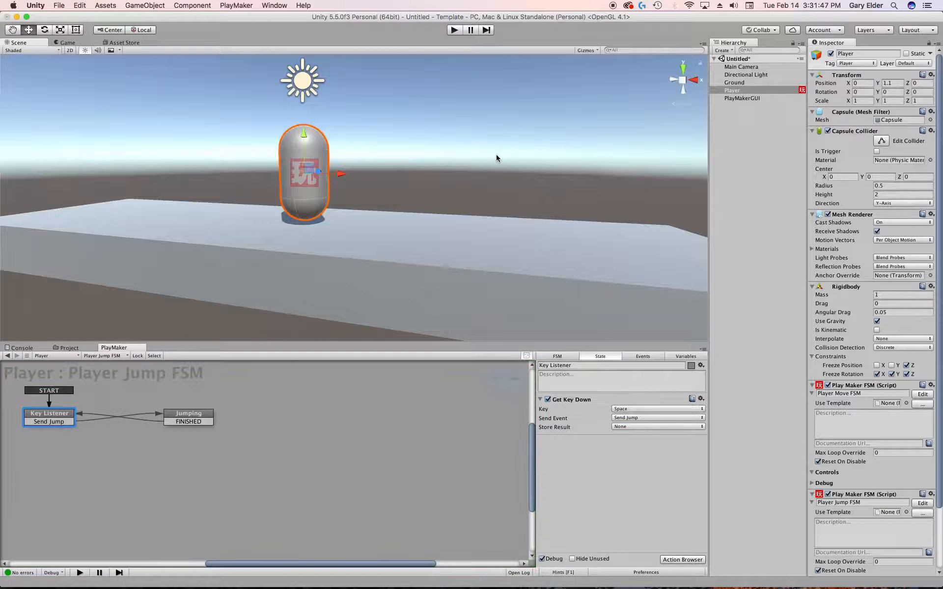
- Add an Add Force action to the Jumping state and close the action browser
left_click(186, 418)
left_click_drag(517, 340, 491, 373)
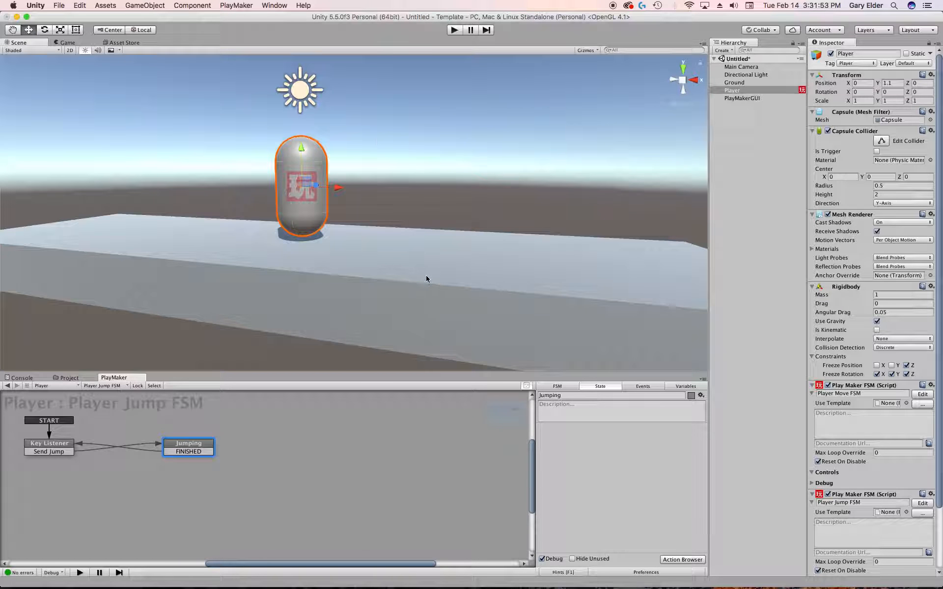
key("grave")
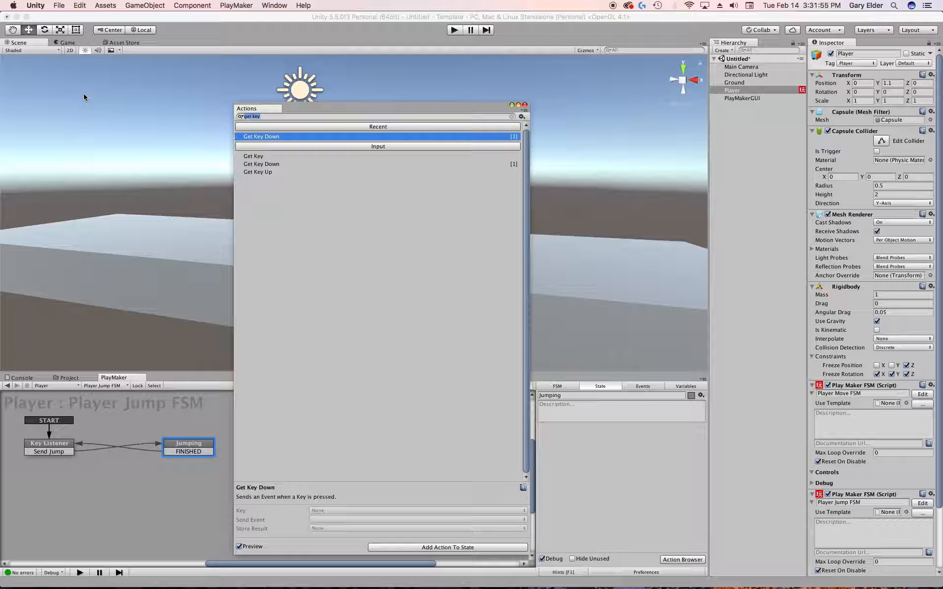
type("add force")
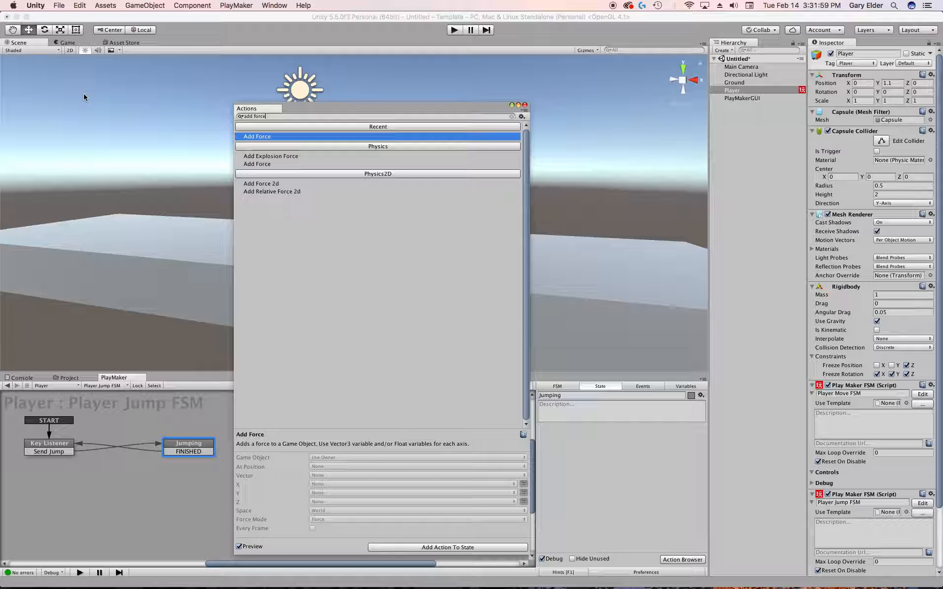
key("Return")
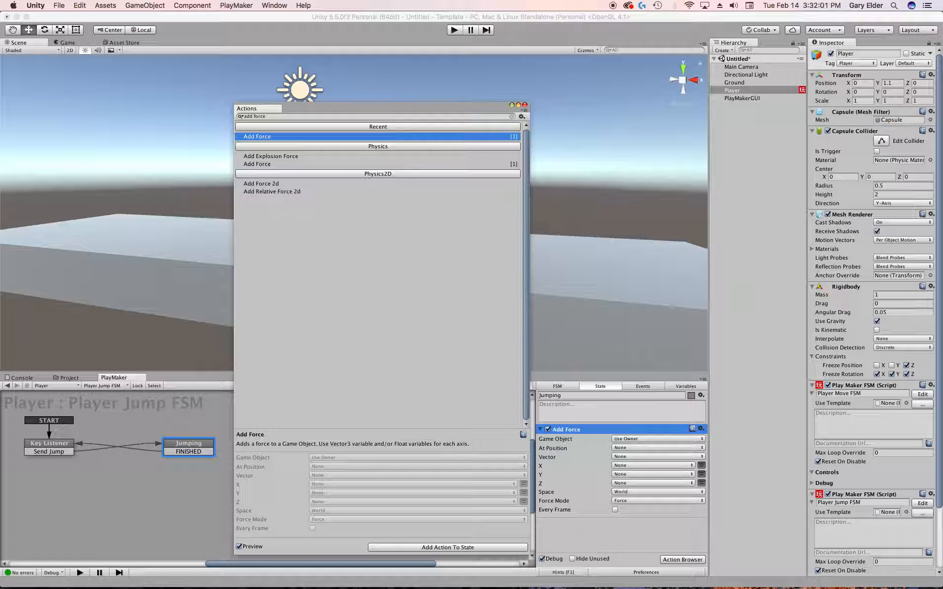
left_click(525, 104)
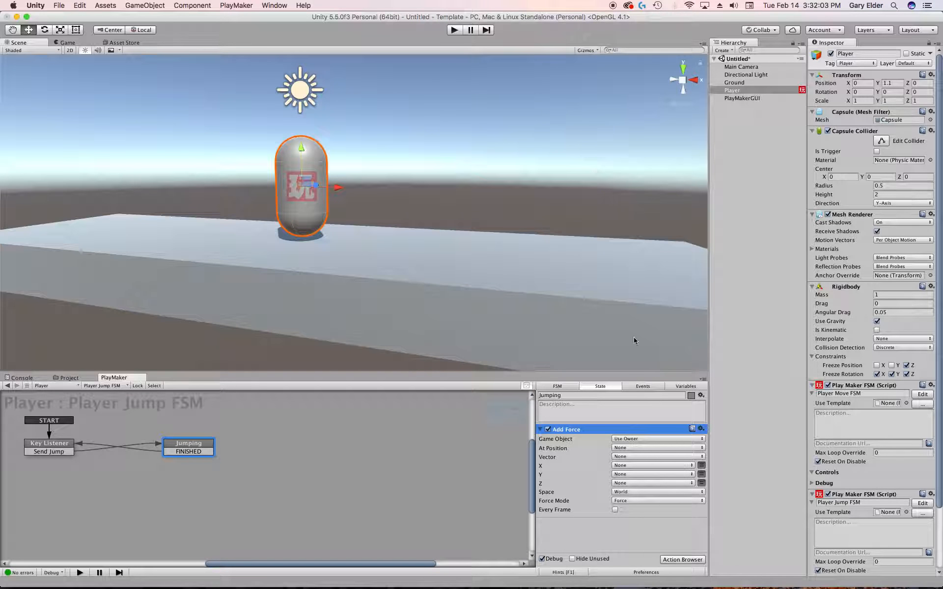
- Switch the Add Force action's Y from a variable to a direct value and set it to 600
left_click_drag(626, 371, 587, 267)
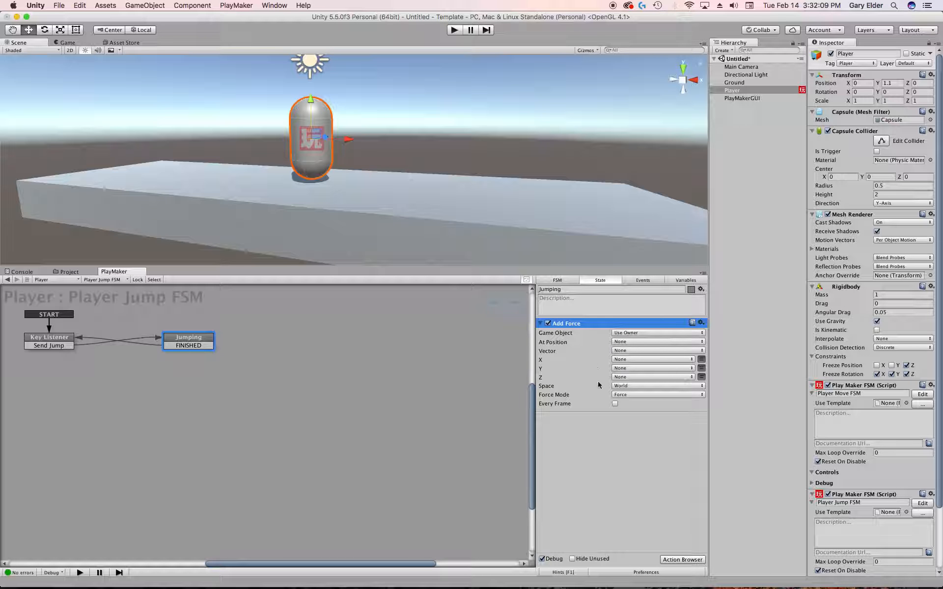
left_click(682, 368)
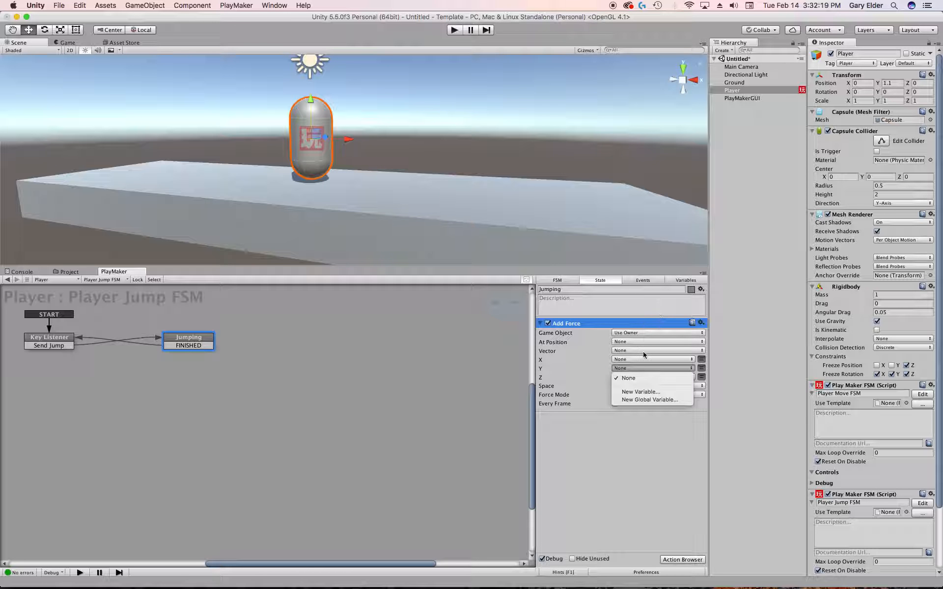
left_click(572, 398)
left_click(701, 368)
left_click(649, 369)
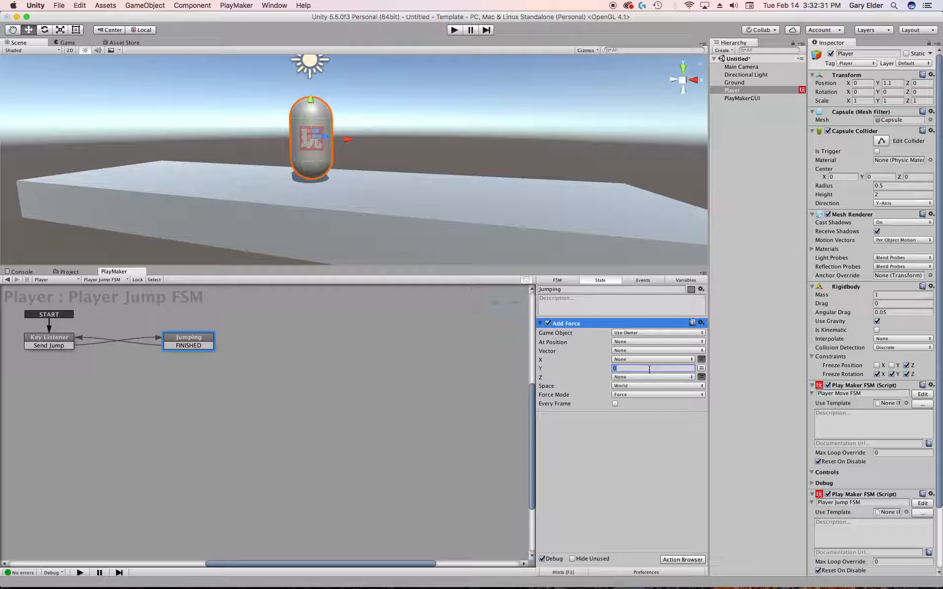
double_click(616, 368)
- Open the project's Physics settings and check the Y gravity value
left_click(79, 6)
mouse_move(147, 216)
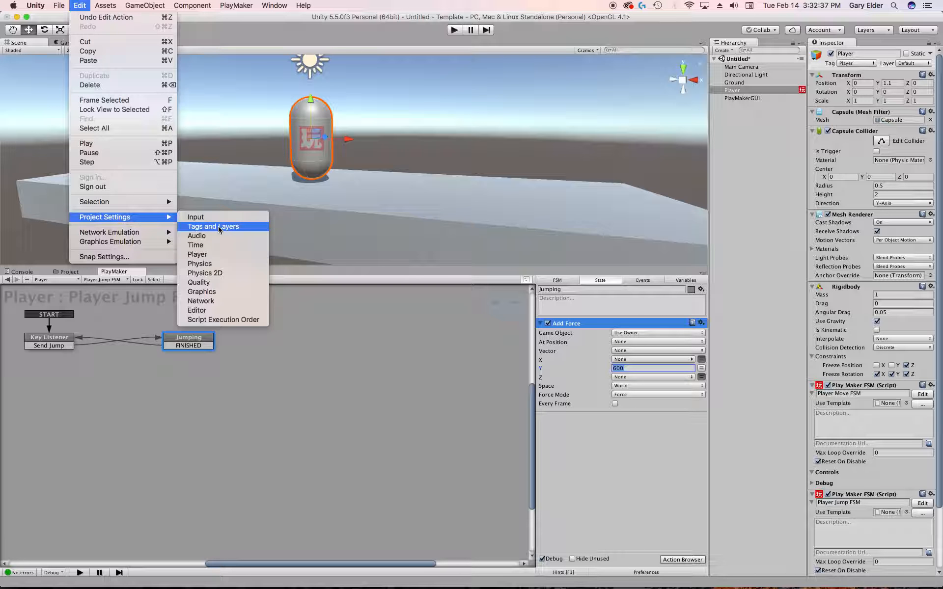
left_click(197, 265)
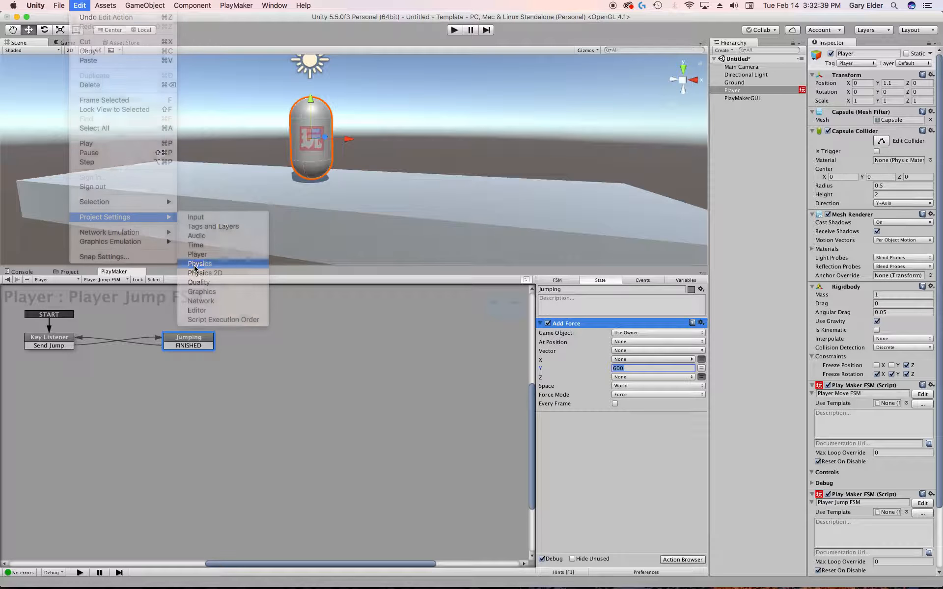
left_click(886, 82)
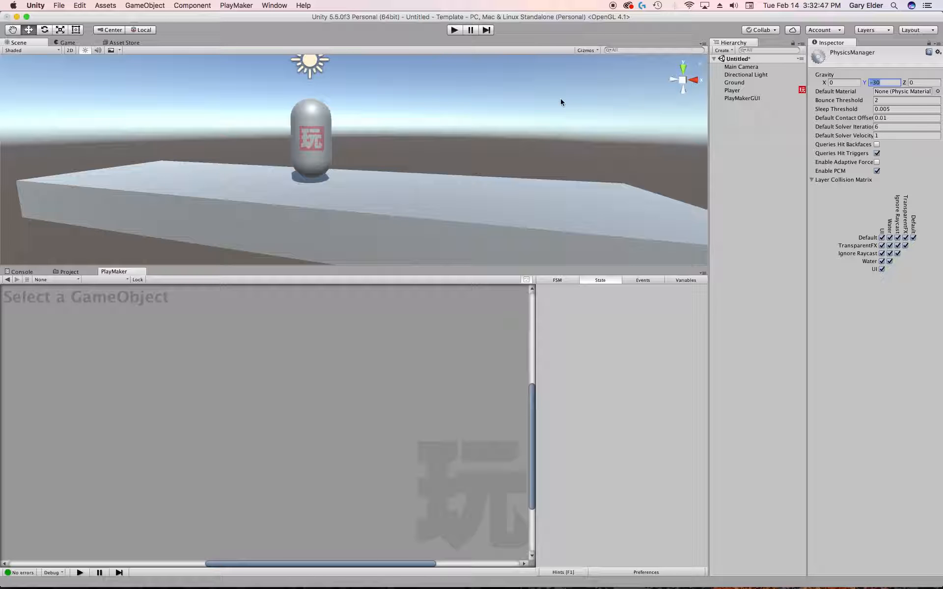
scroll(394, 182, "down", 2)
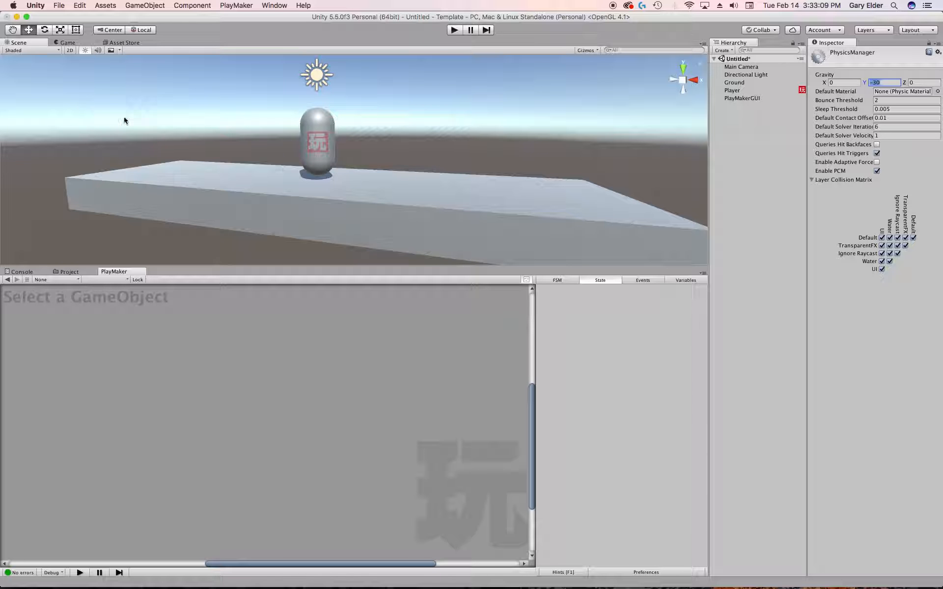
- Reselect the player and review the Key Listener and Jumping states, including Add Force's Y value, Force Mode and Space options
left_click_drag(313, 269, 314, 335)
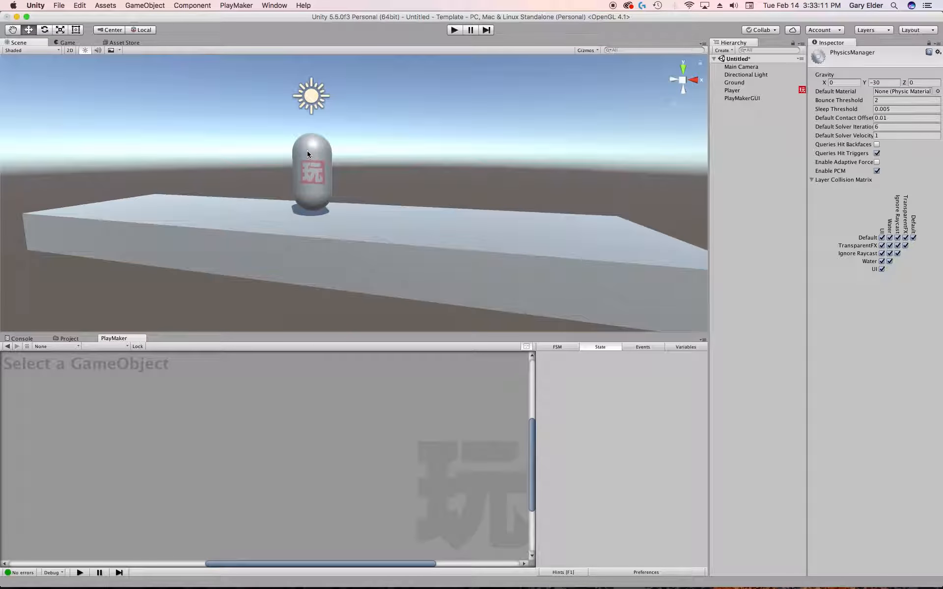
left_click(308, 155)
left_click(64, 413)
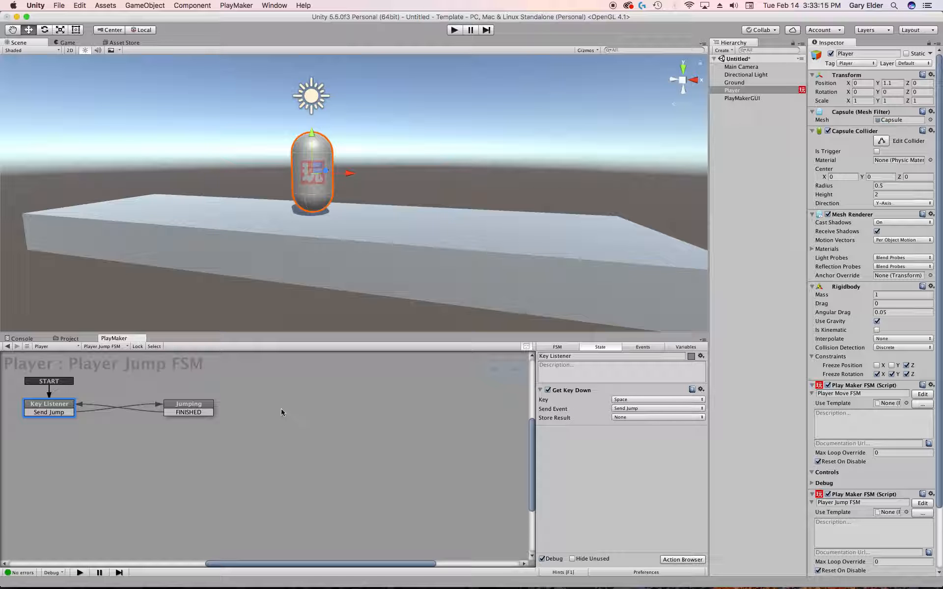
left_click(190, 410)
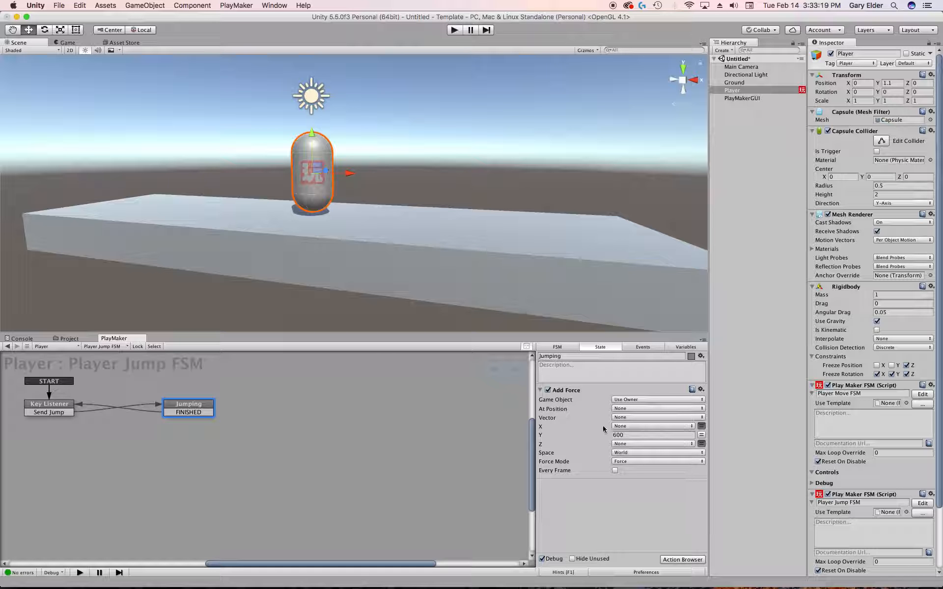
left_click(638, 434)
left_click(627, 461)
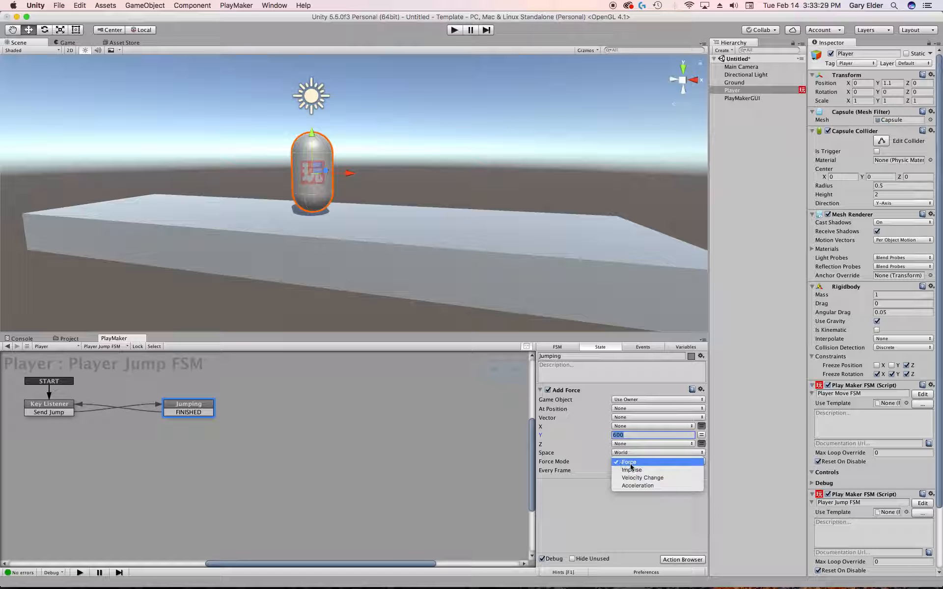
left_click(624, 462)
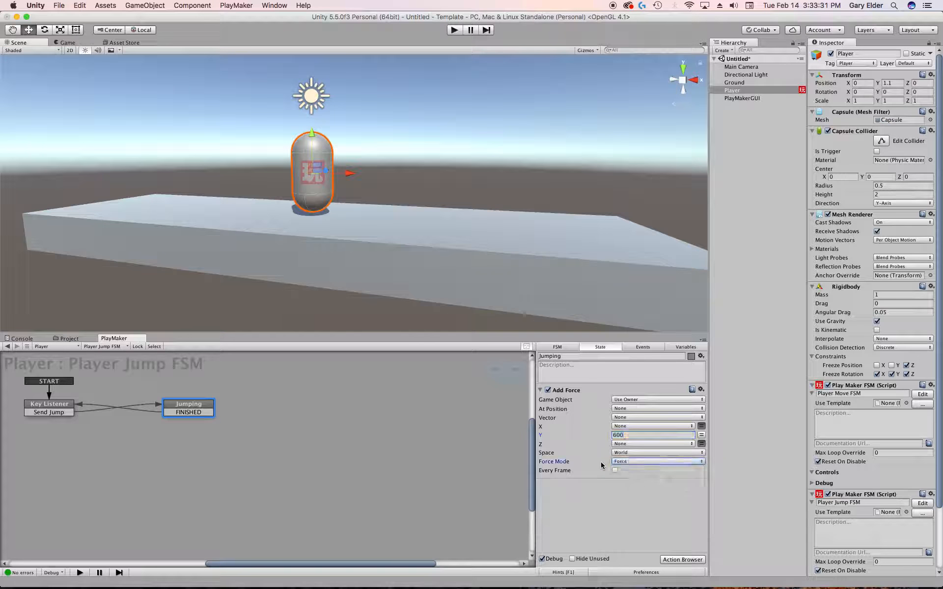
left_click(642, 453)
left_click(632, 454)
left_click(634, 506)
- Run the scene, test moving the player left and right while jumping repeatedly, including jumps in mid-air, and stop playback
left_click(449, 31)
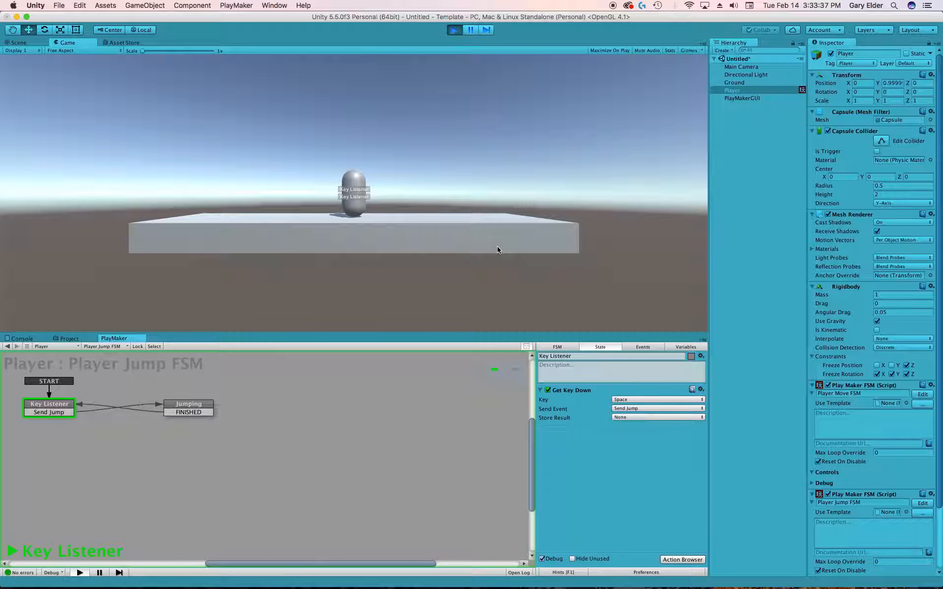
key("Left")
key("space")
key("Right")
key("space")
key("space")
key("Left")
key("space")
key("Right")
key("space")
key("space")
key("Left")
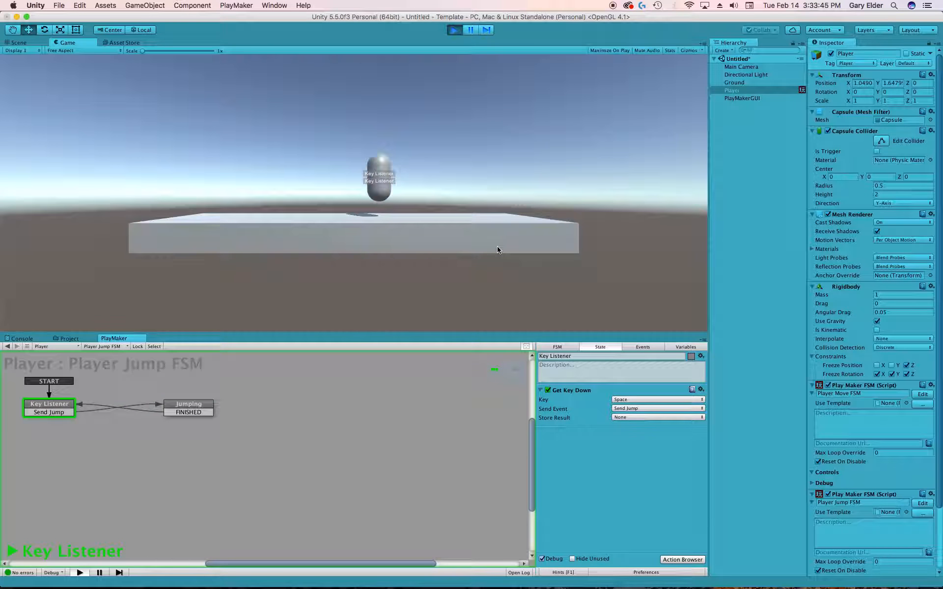
key("space")
key("Right")
key("space")
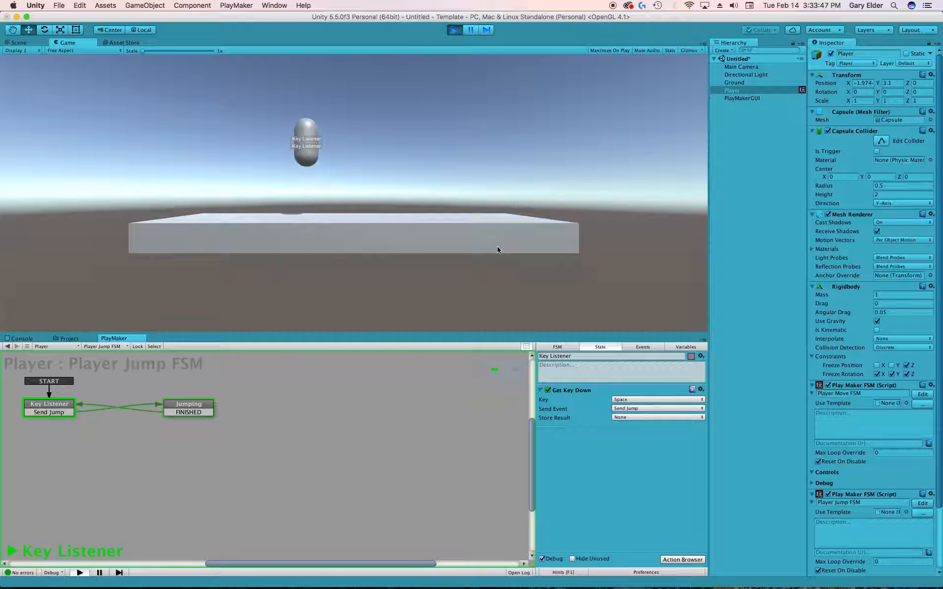
key("Left")
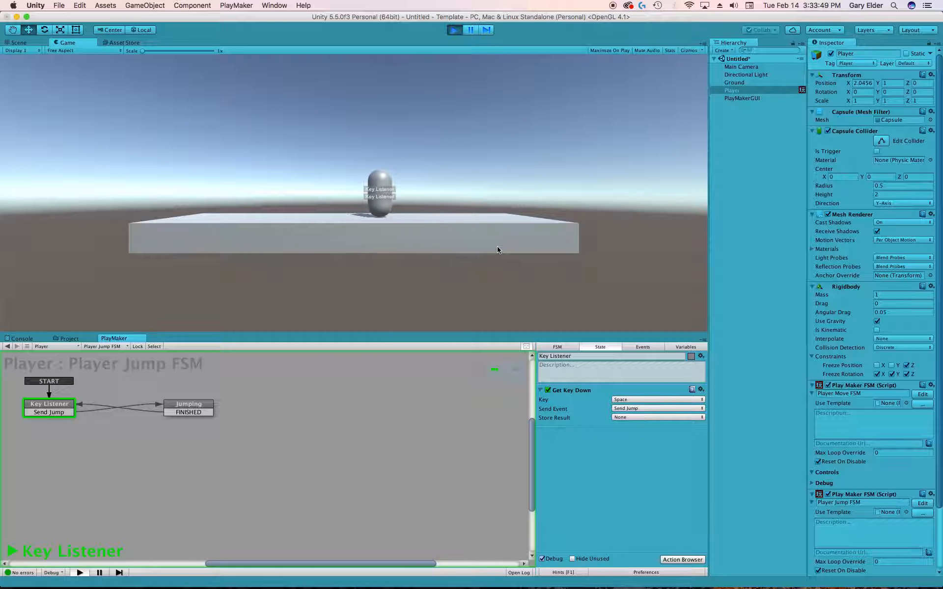
key("Right")
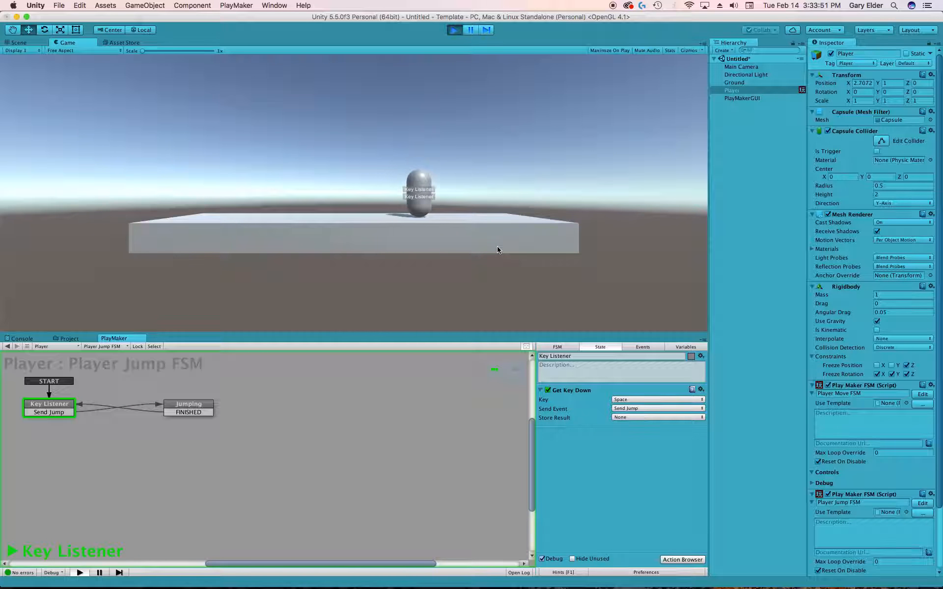
key("Left")
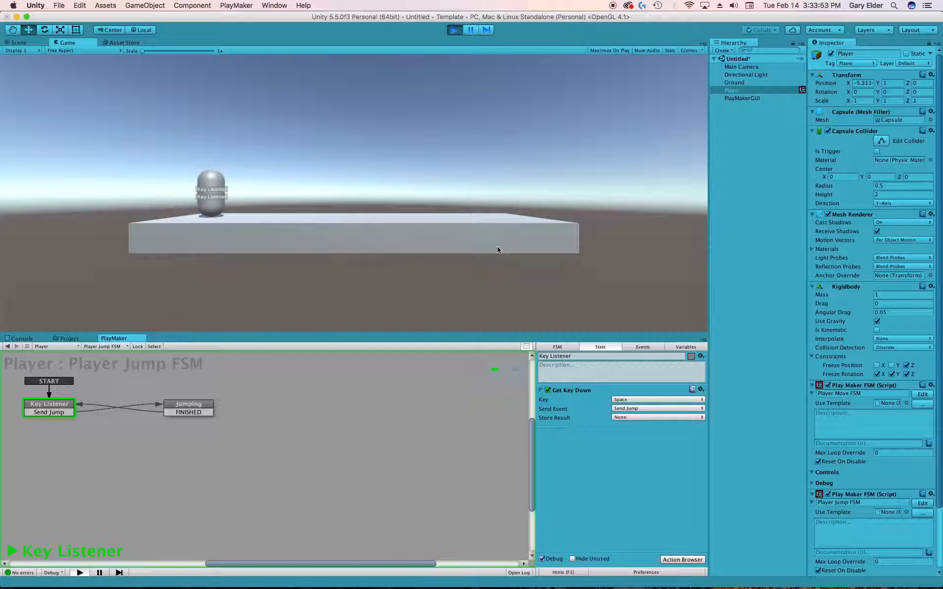
key("Right")
key("Left")
key("space")
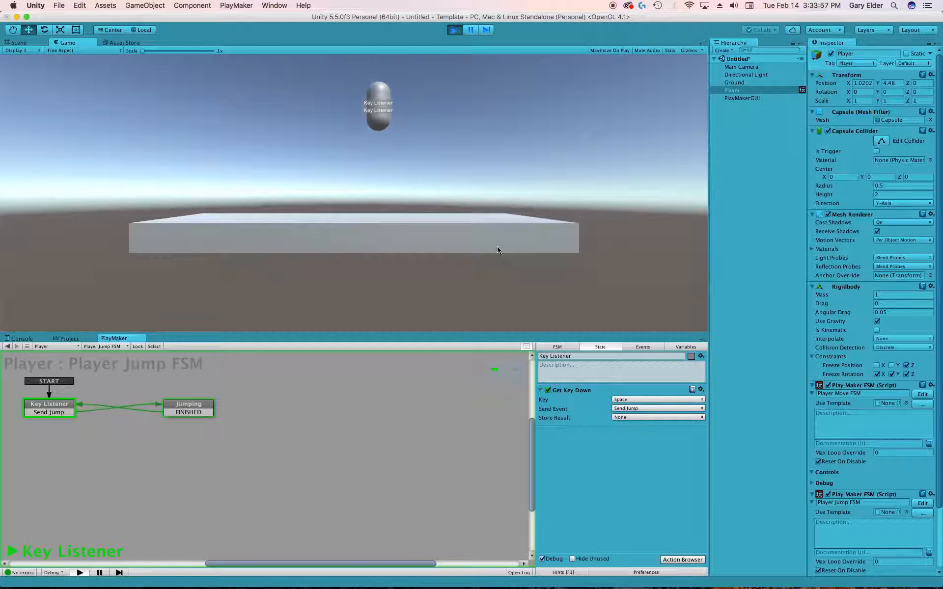
key("space")
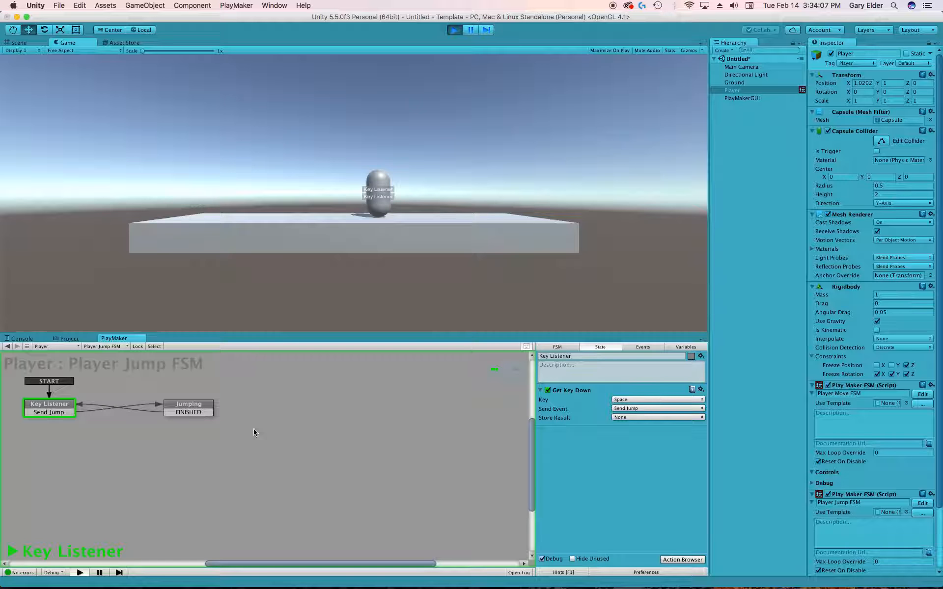
key("space")
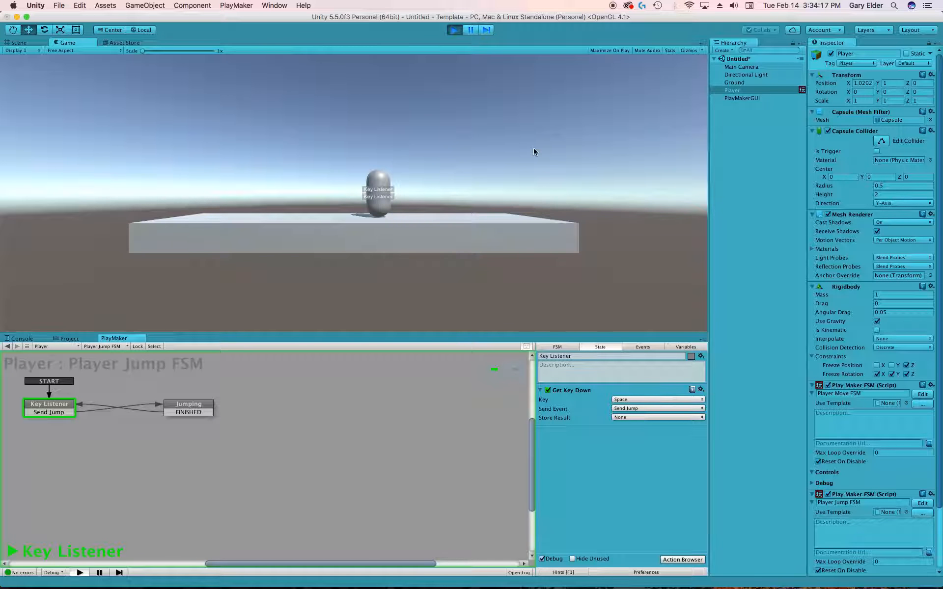
left_click(454, 29)
left_click_drag(337, 334, 346, 395)
scroll(318, 199, "down", 10)
scroll(344, 216, "up", 8)
left_click_drag(361, 232, 351, 253, "alt")
mouse_move(352, 253)
right_mouse_down("alt")
mouse_move(359, 271)
mouse_move(344, 268)
right_mouse_up("alt")
left_click_drag(343, 267, 375, 259, "alt")
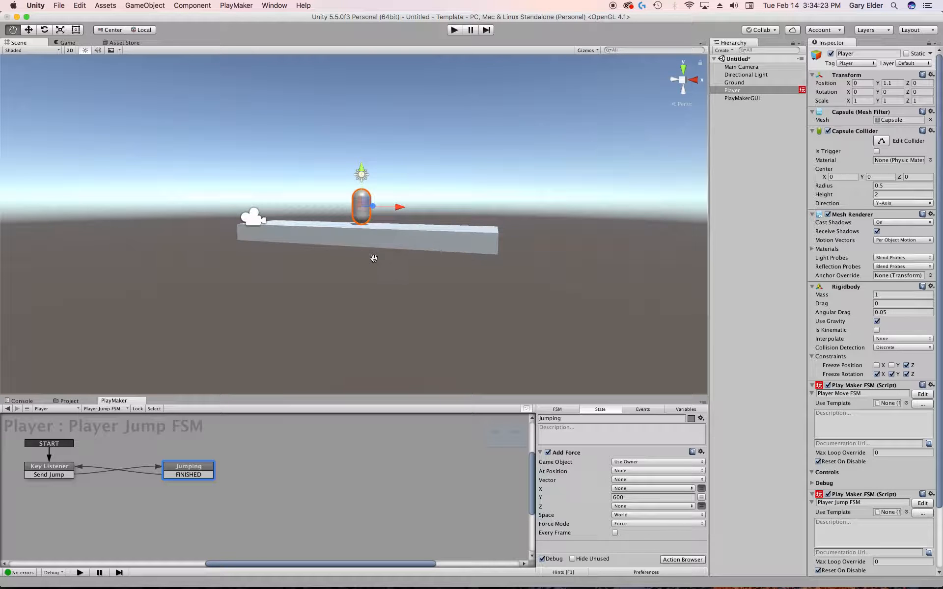
- Select the Main Camera and add a new PlayMaker FSM to it
right_click_drag(374, 259, 392, 266, "alt")
left_click_drag(392, 265, 339, 264, "alt")
key("w")
left_click_drag(165, 213, 221, 254)
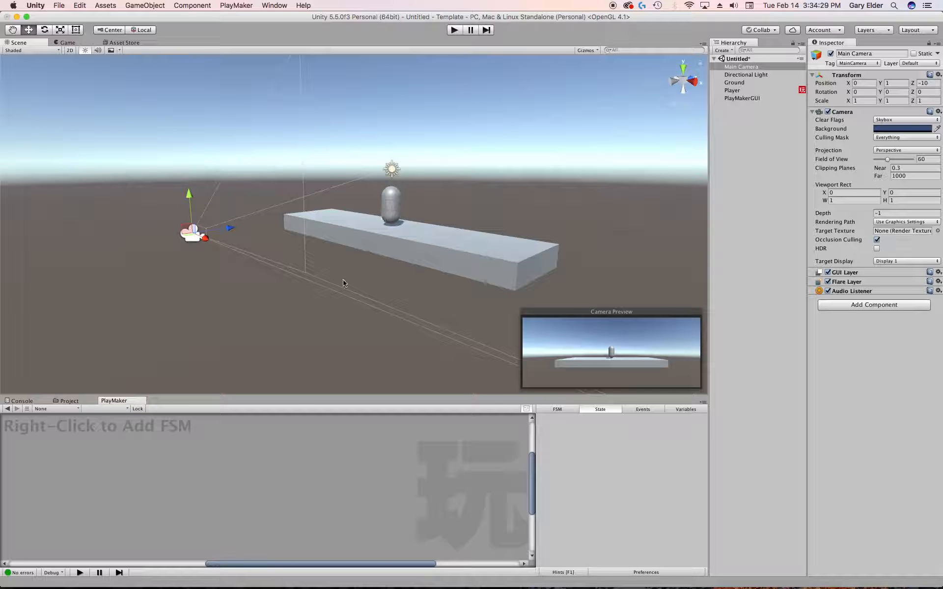
left_click(742, 103)
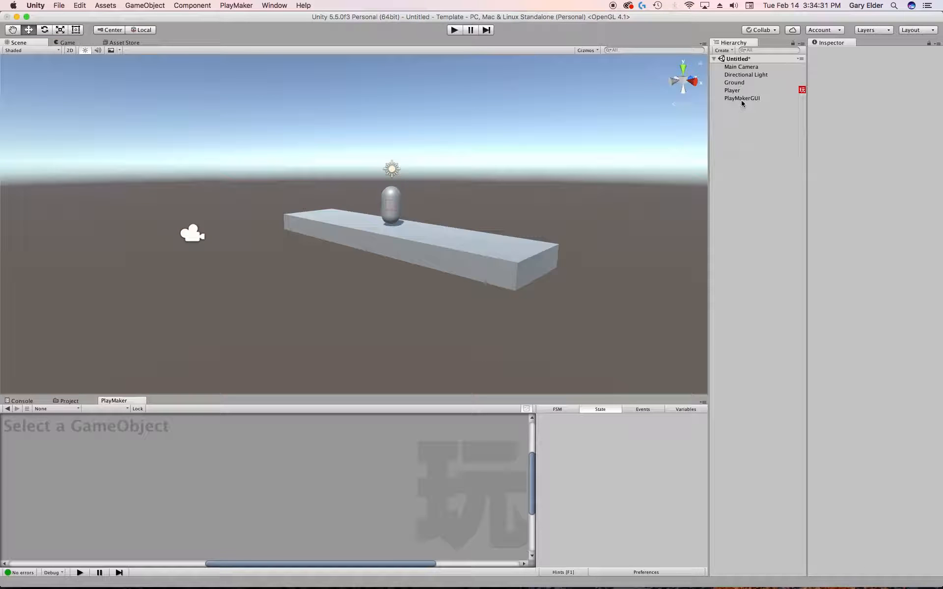
left_click(744, 67)
right_click(184, 436)
left_click(207, 436)
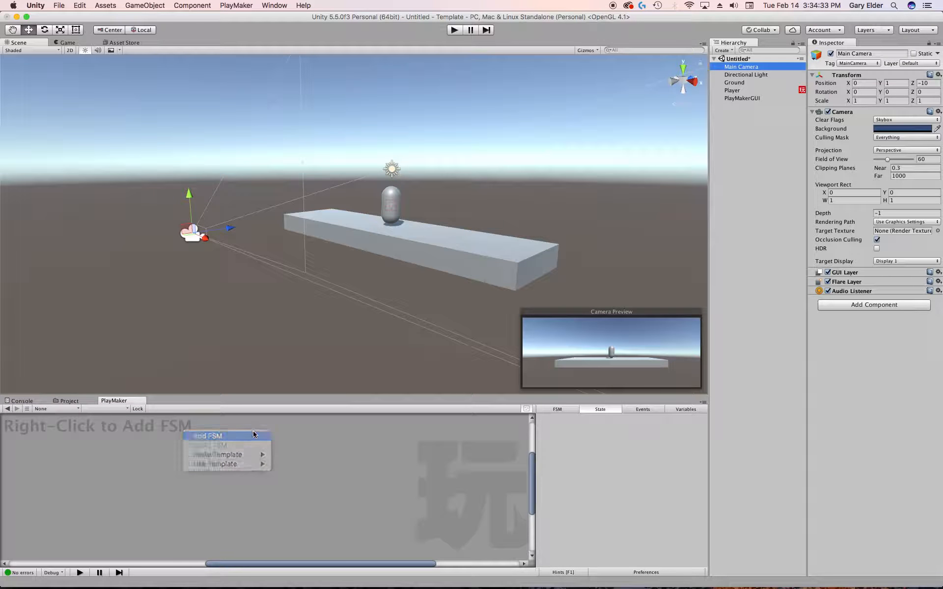
- Name the camera's FSM "Camera Follow FSM" and rename its start state "Following"
left_click_drag(260, 395, 261, 329)
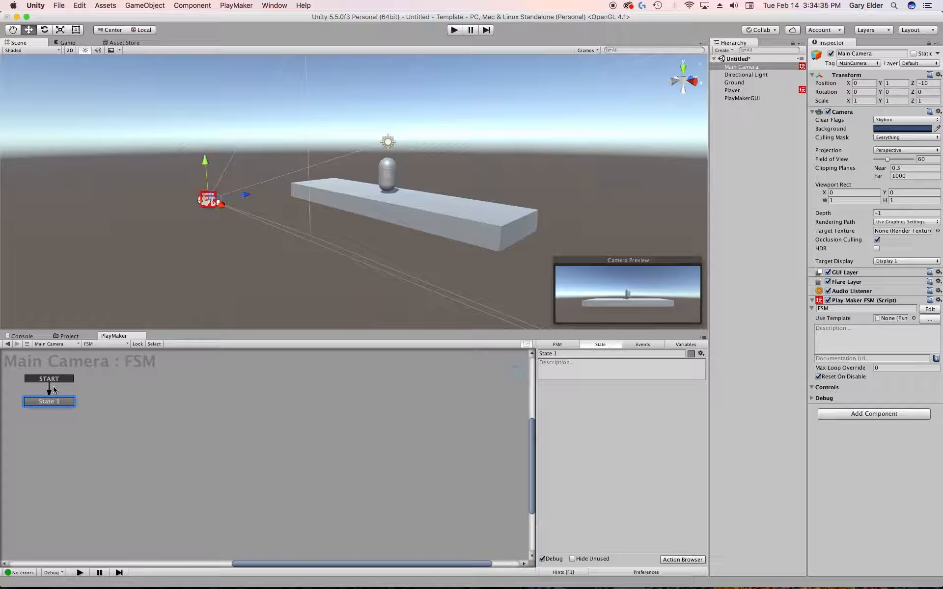
left_click(564, 344)
left_click(563, 353)
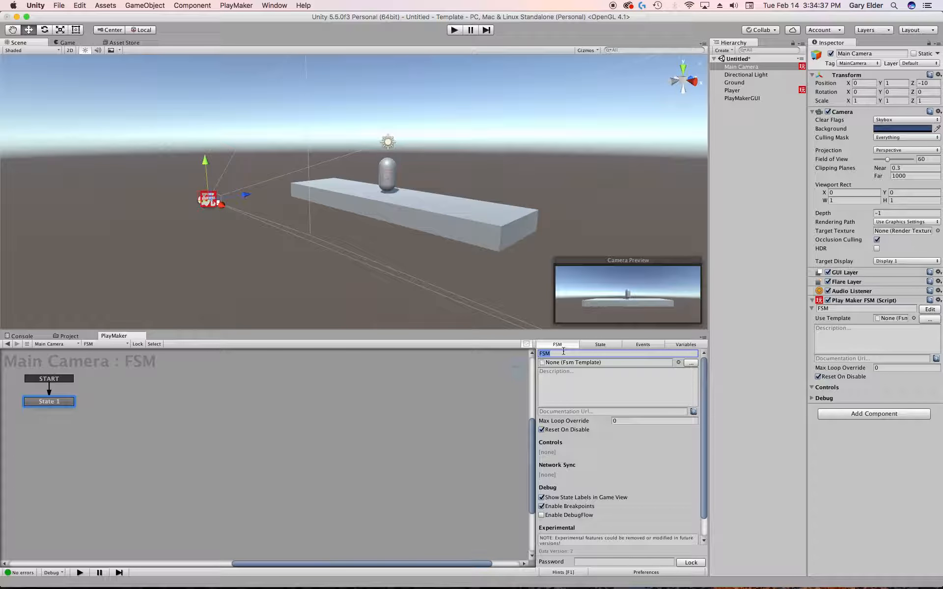
type("Camera Fo")
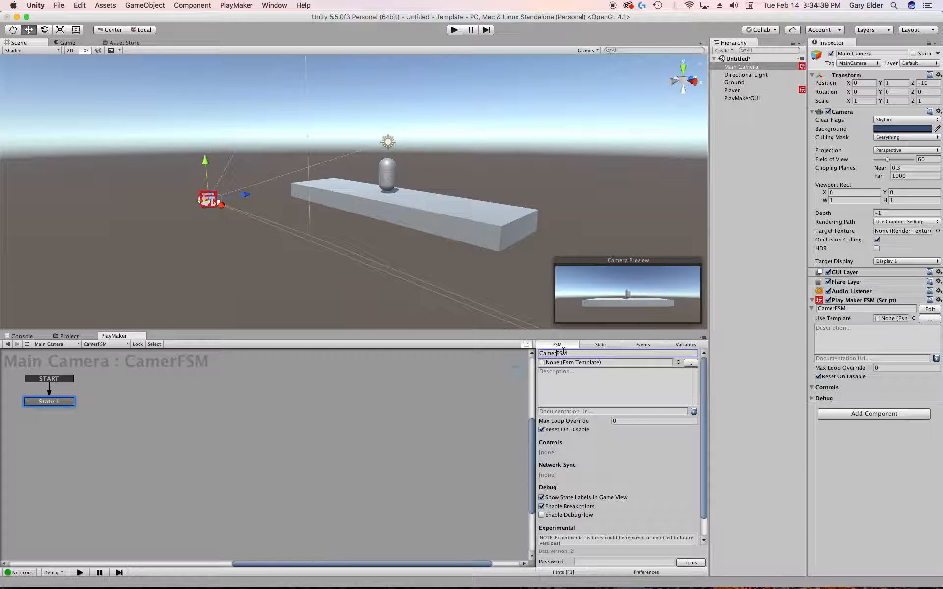
type("llow")
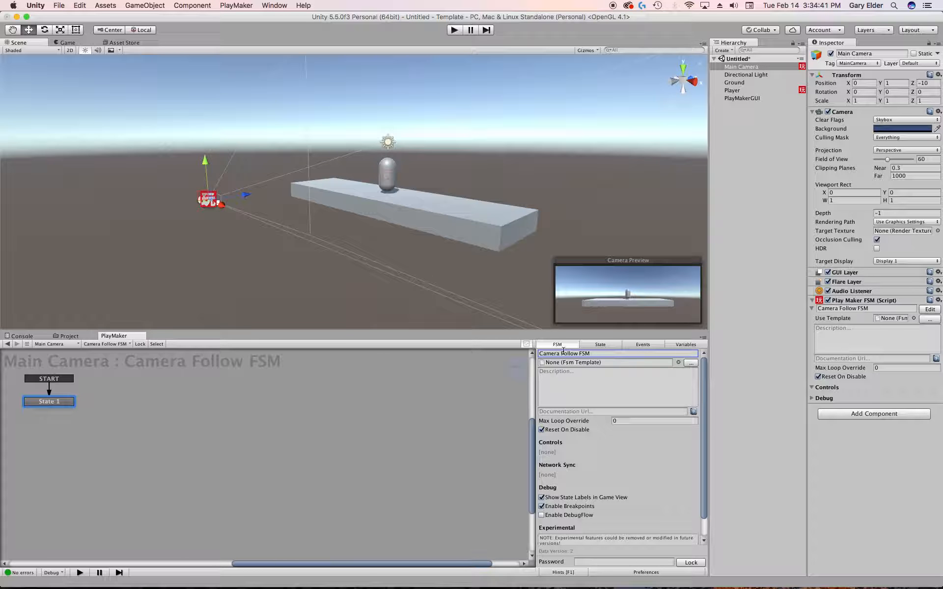
left_click(599, 345)
type("Following")
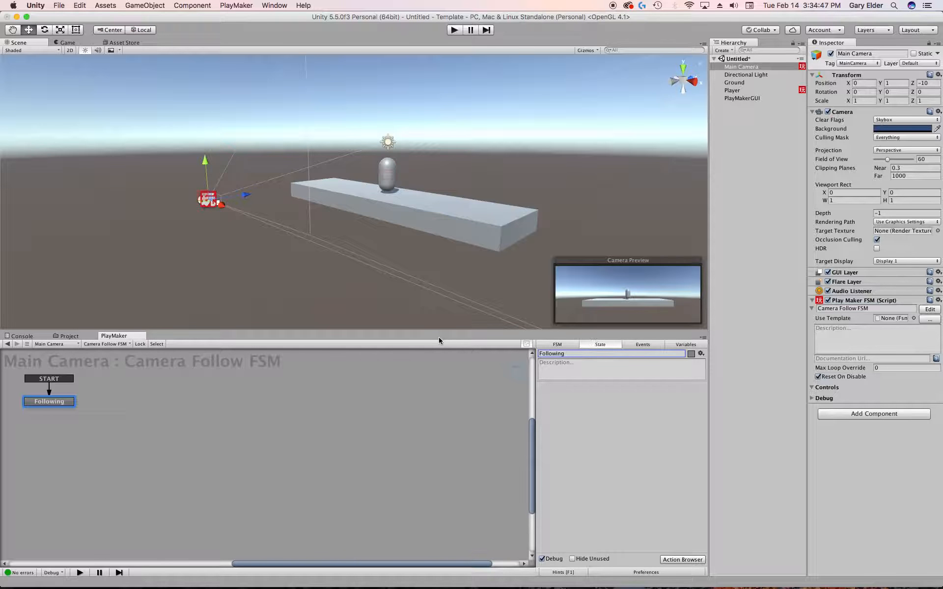
key("Return")
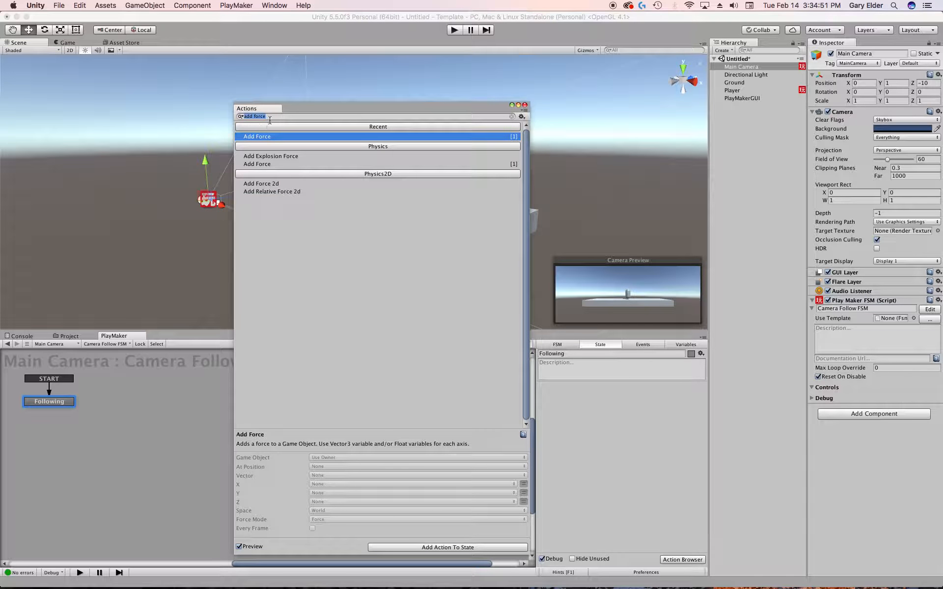
- Add a Smooth Follow Action to the Following state and assign Player as its Target Object
type("smoot")
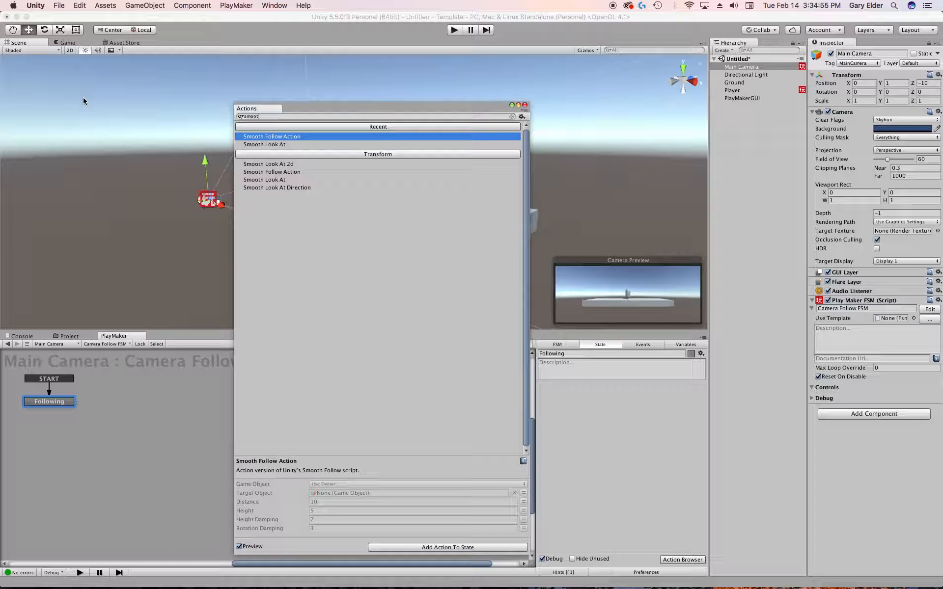
left_click(284, 172)
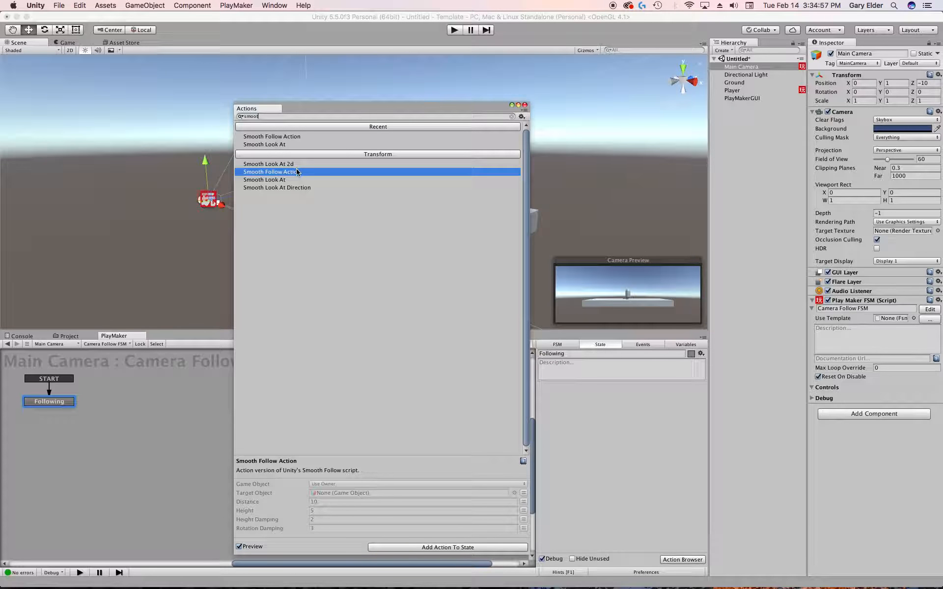
left_click(485, 546)
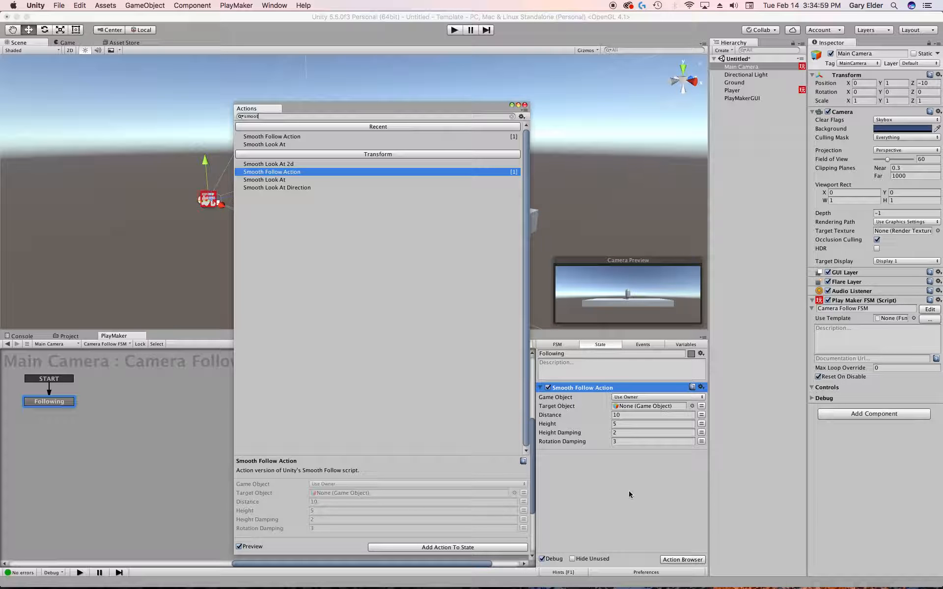
left_click(524, 104)
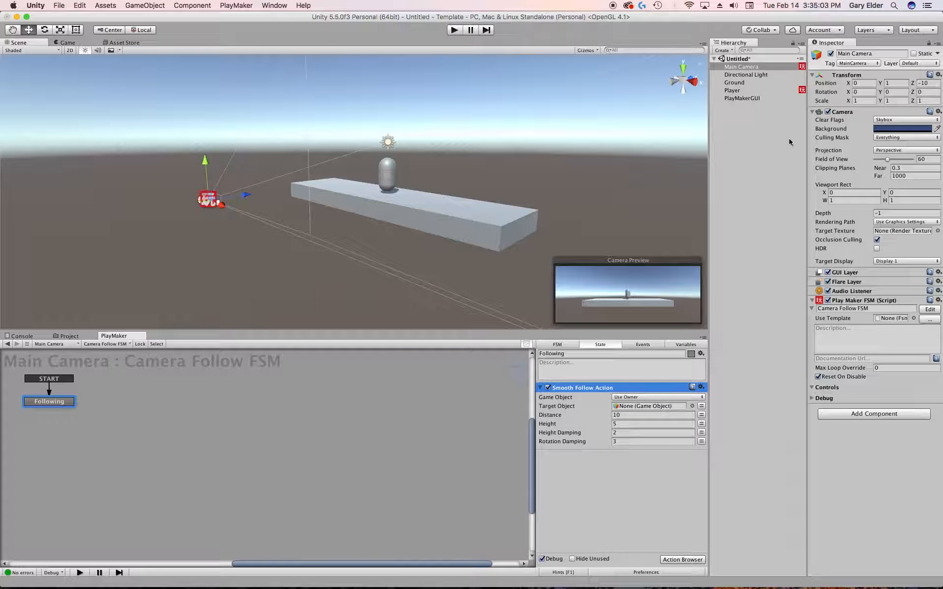
left_click_drag(733, 94, 638, 406)
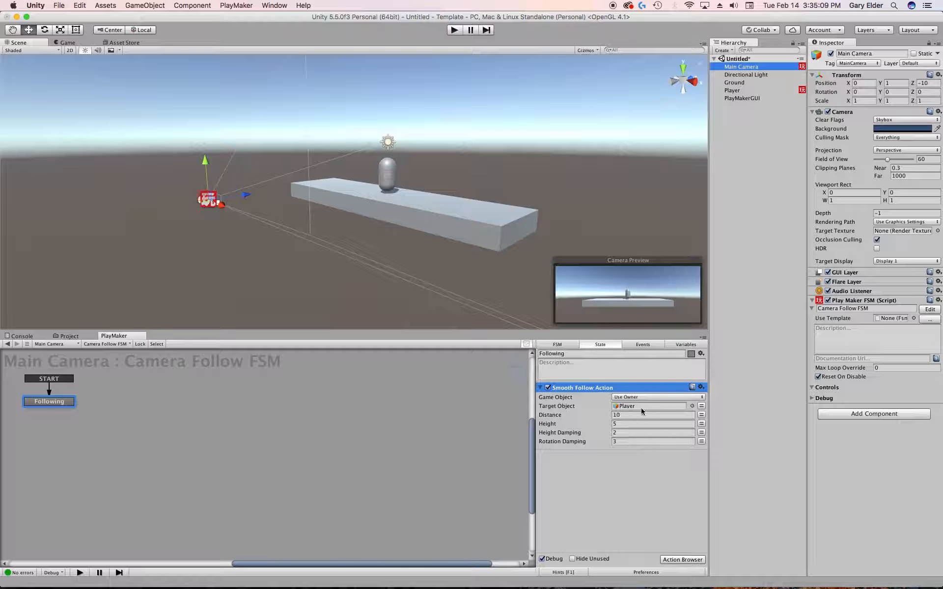
- Run the scene, try Smooth Follow heights of 2 and -0.2 and distances of 5, 15 and 6.8 during play, and stop playback
left_click(454, 32)
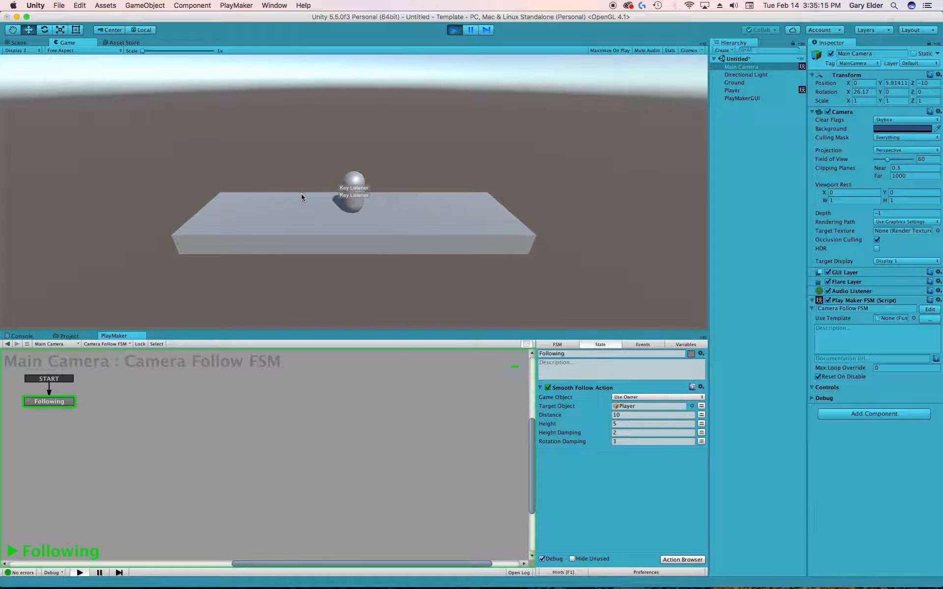
left_click(628, 424)
type("2")
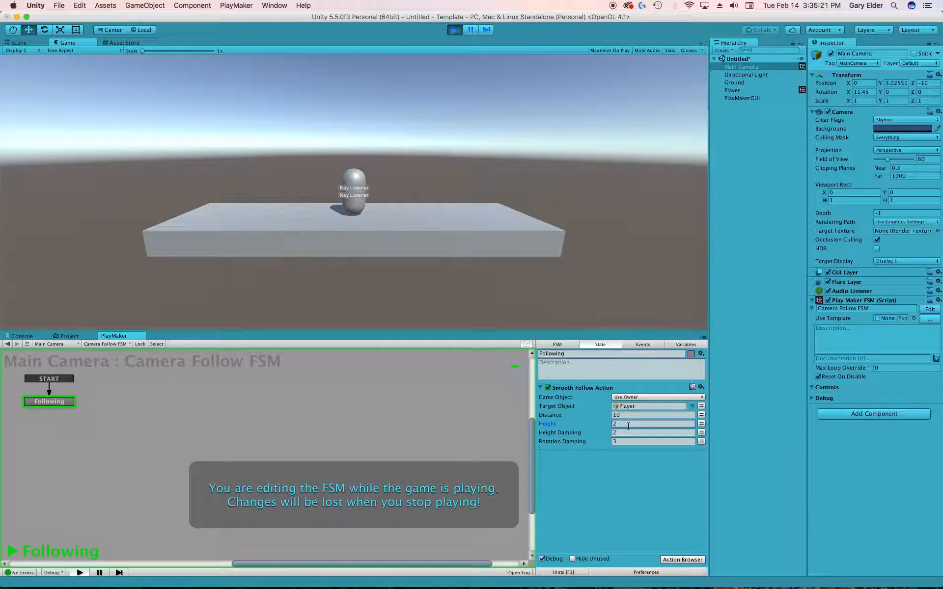
left_click(625, 414)
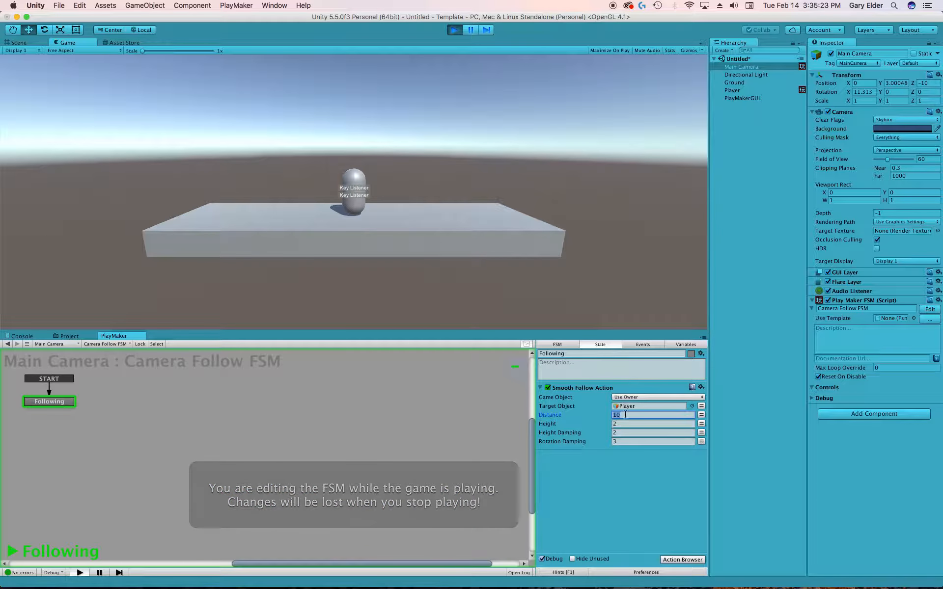
type("5")
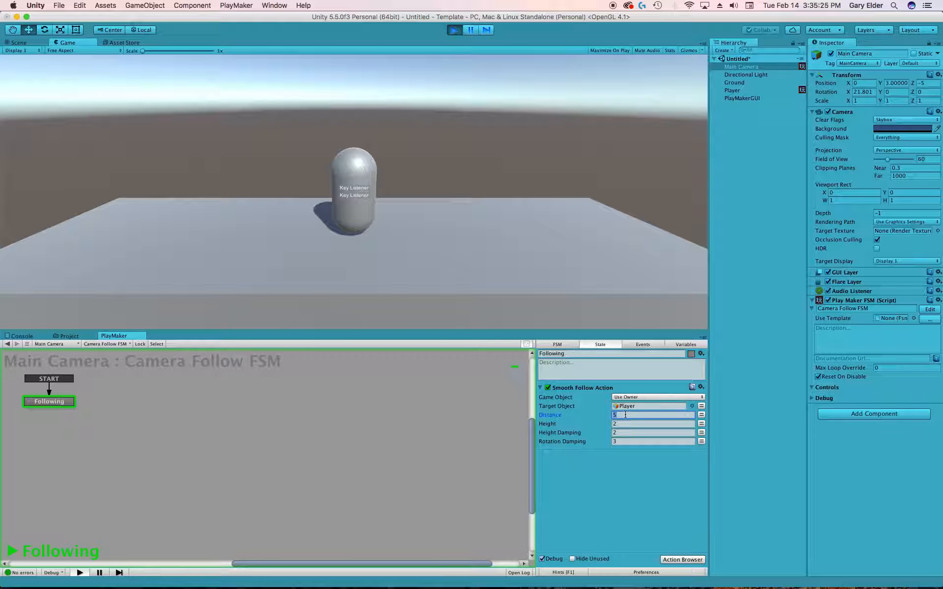
left_click(628, 415)
key("BackSpace")
type("15")
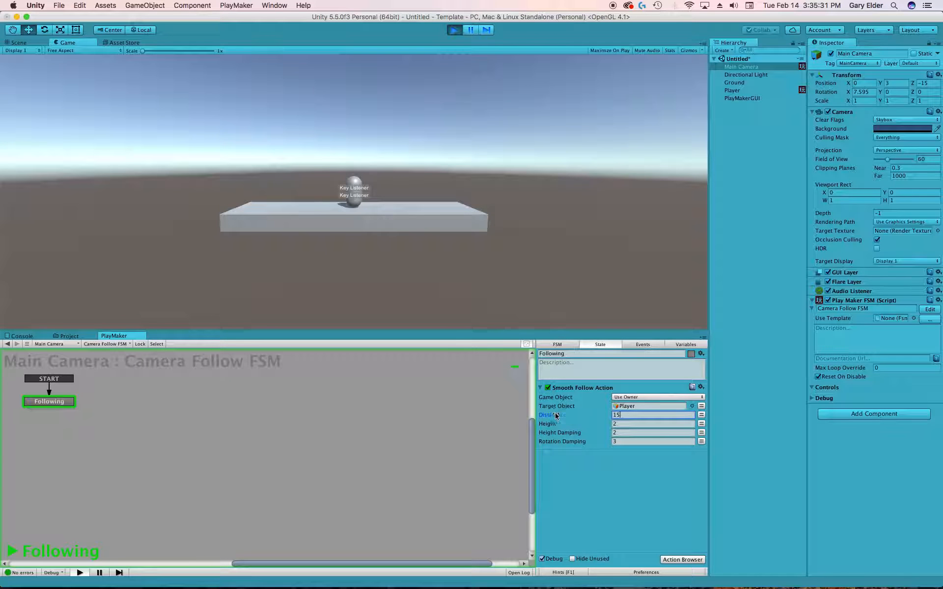
mouse_move(553, 417)
left_mouse_down()
mouse_move(562, 414)
mouse_move(393, 412)
mouse_move(638, 433)
mouse_move(524, 419)
mouse_move(538, 422)
left_mouse_up()
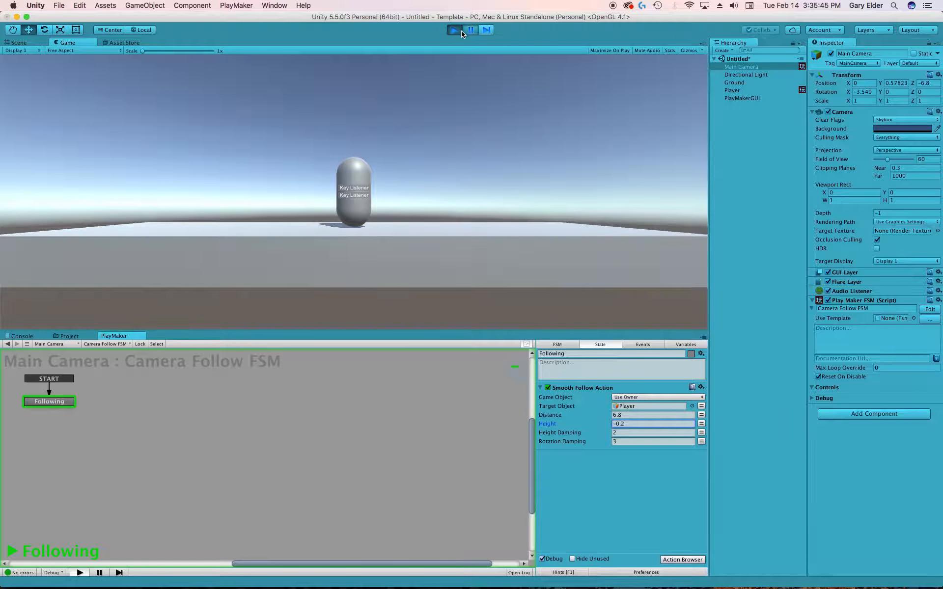
left_click(452, 30)
- Set the Smooth Follow Action's Distance to 8 and Height to 1
left_click(636, 415)
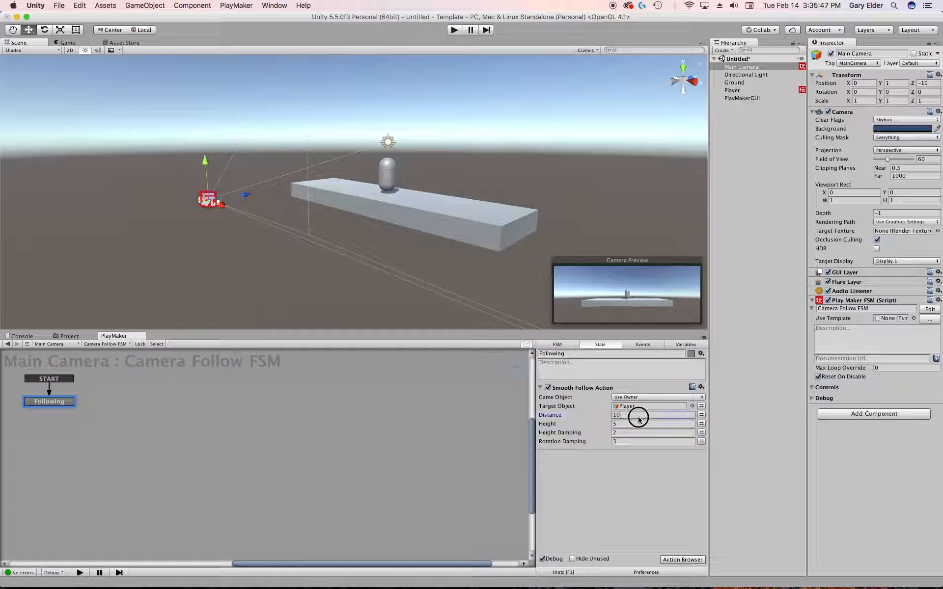
type("8")
key("Tab")
type("1")
key("Tab")
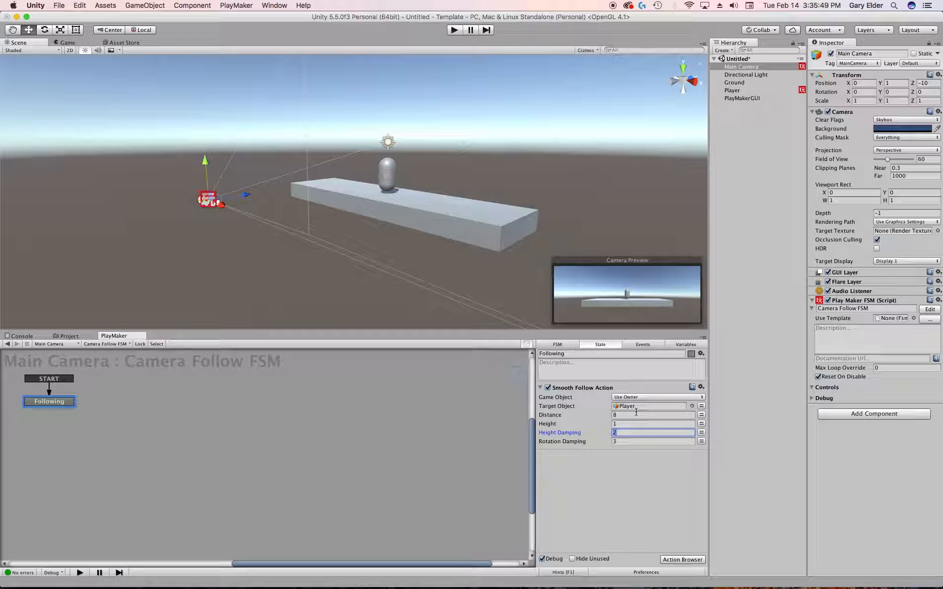
- Run the scene, test how the camera follows the player moving and jumping, check both damping values, and stop playback
left_click(455, 30)
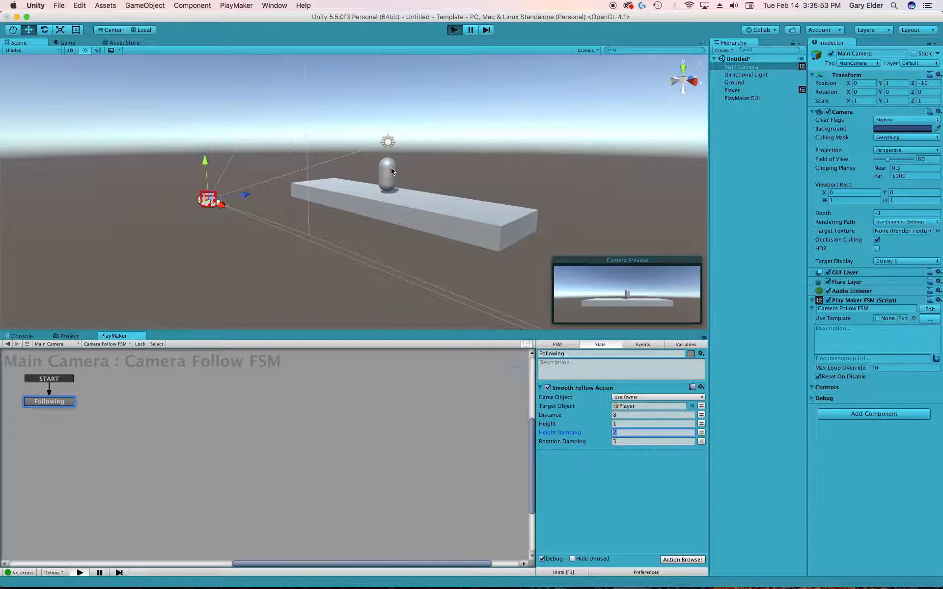
key("Left")
key("Right")
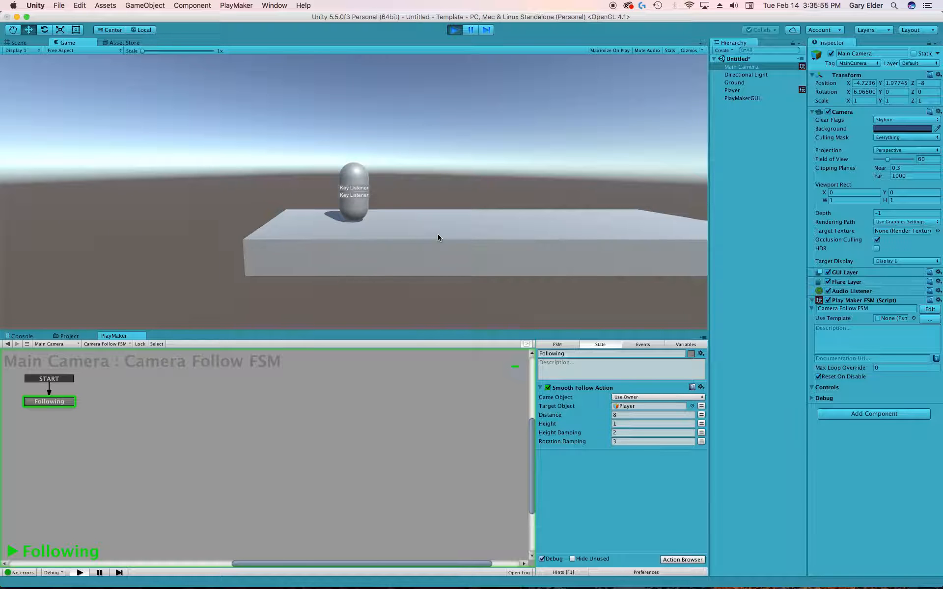
key("Left")
key("space")
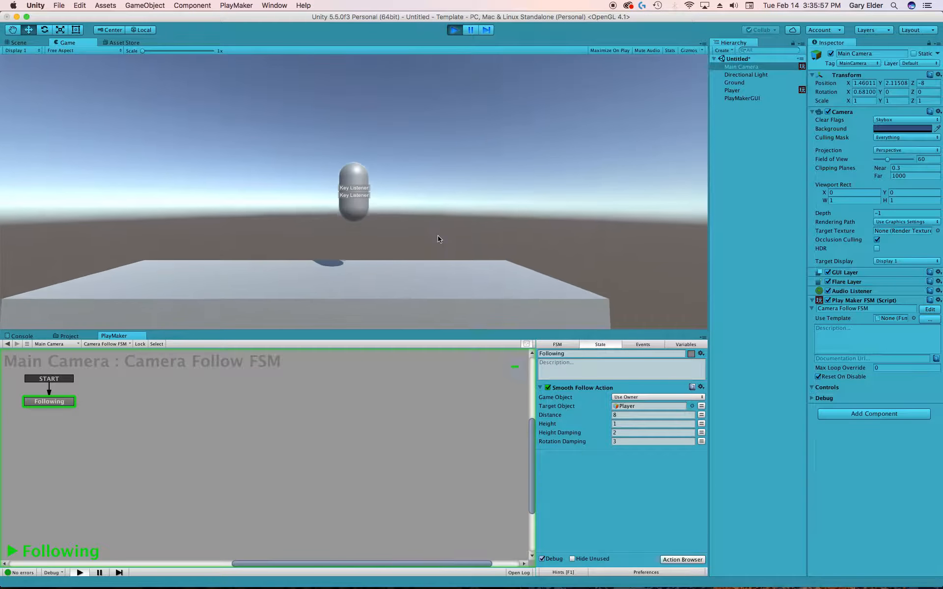
key("space")
key("Right")
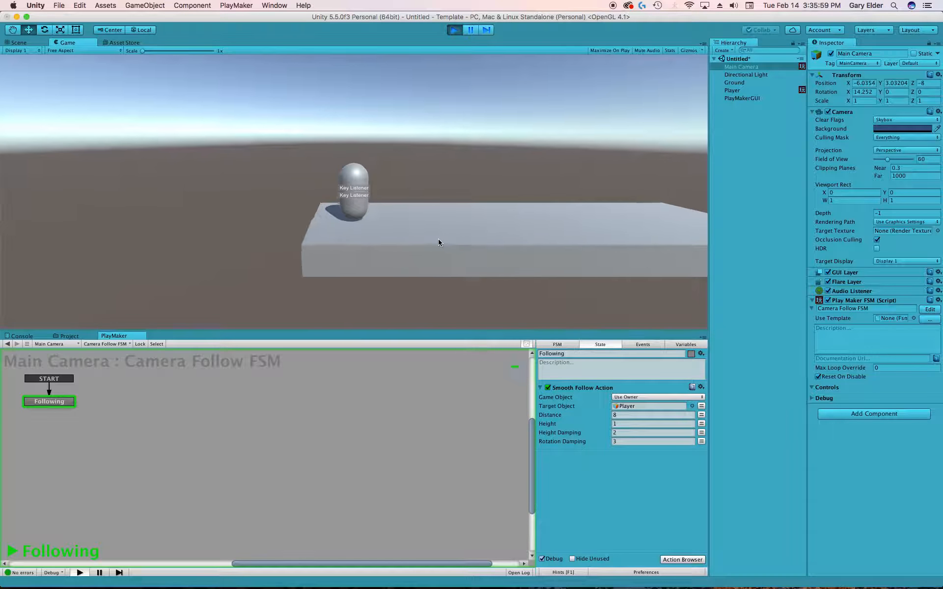
key("space")
key("space")
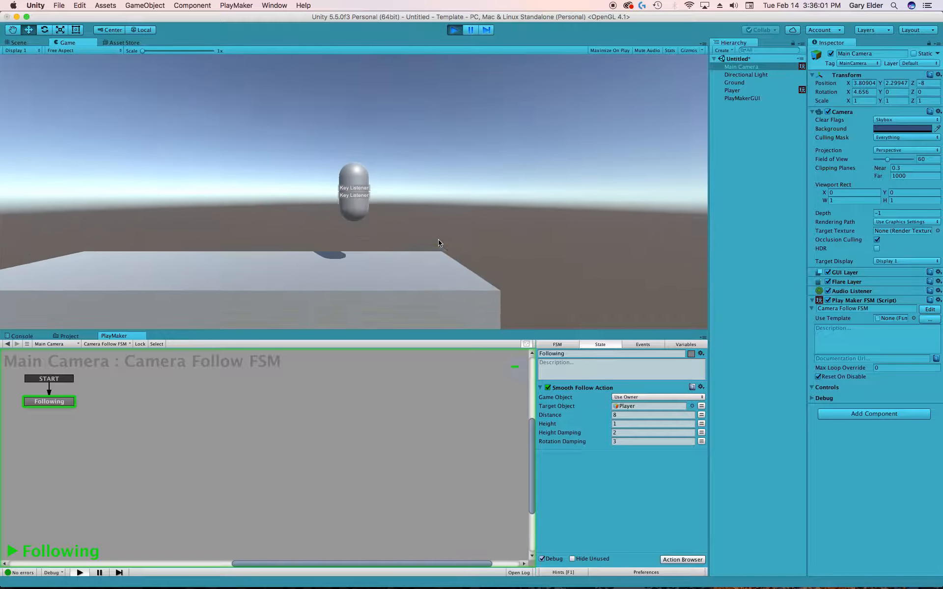
key("space")
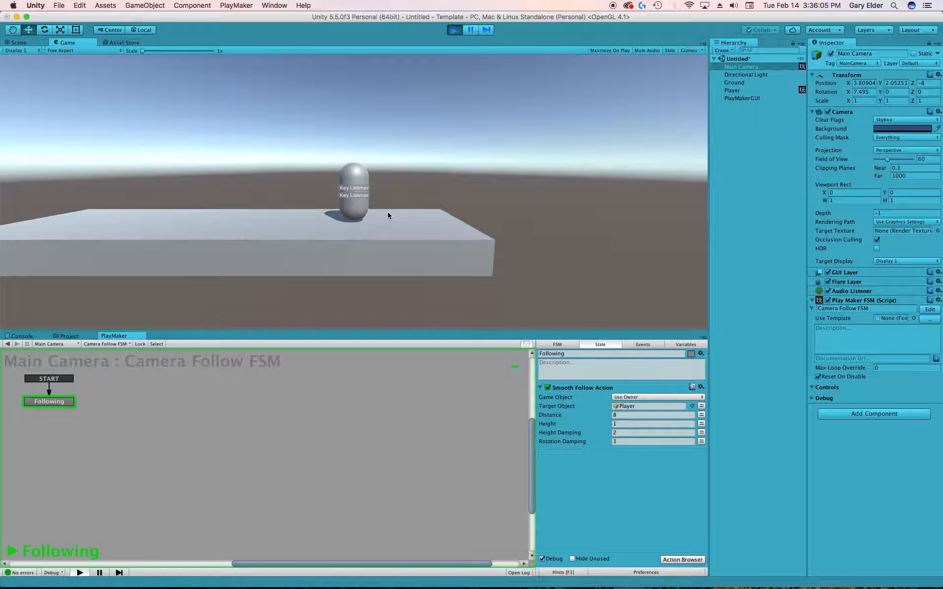
left_click(632, 433)
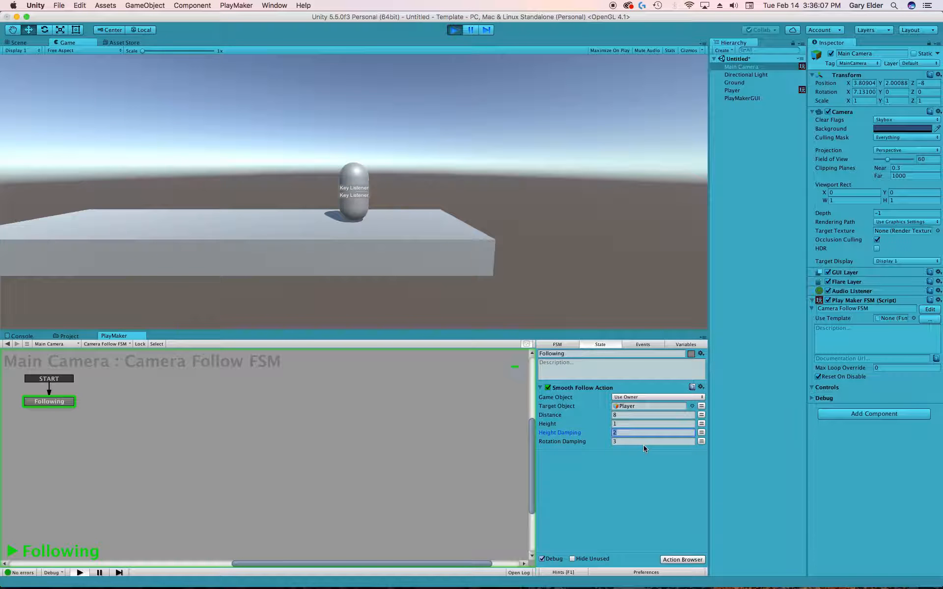
left_click(642, 442)
left_click(454, 30)
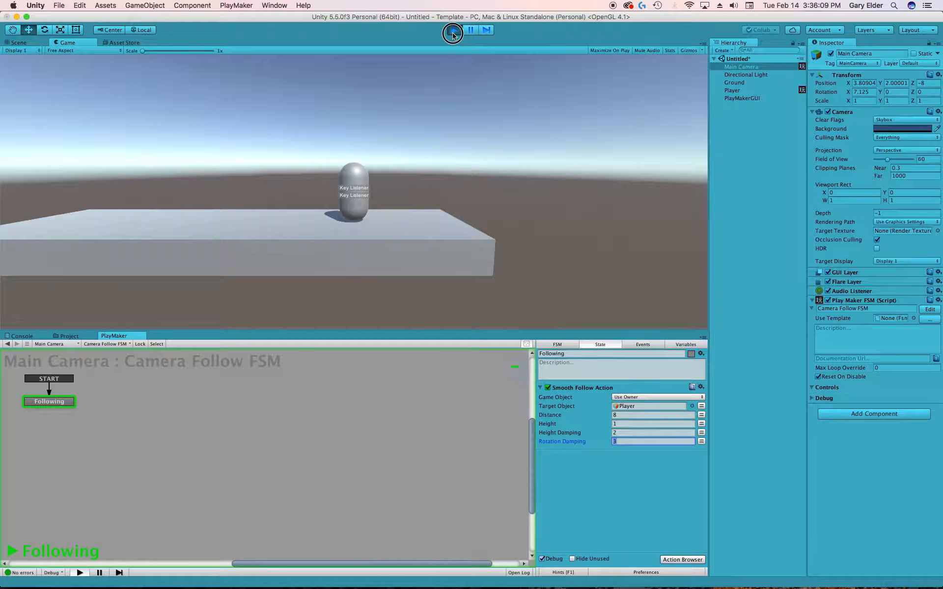
- Try Height Damping and Rotation Damping at 0, running the scene to test the camera while the player moves and jumps, and stop playback
left_click(622, 432)
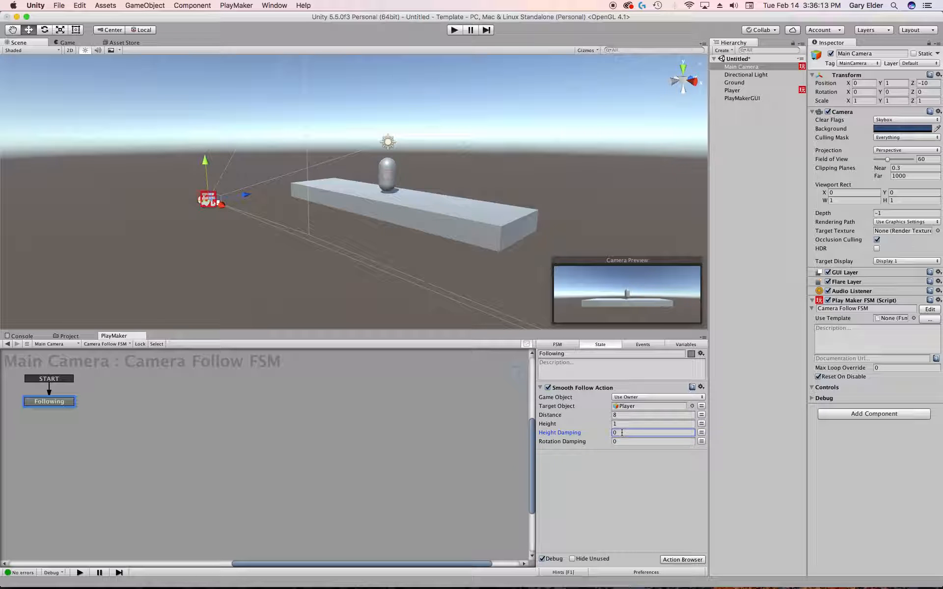
left_click(454, 30)
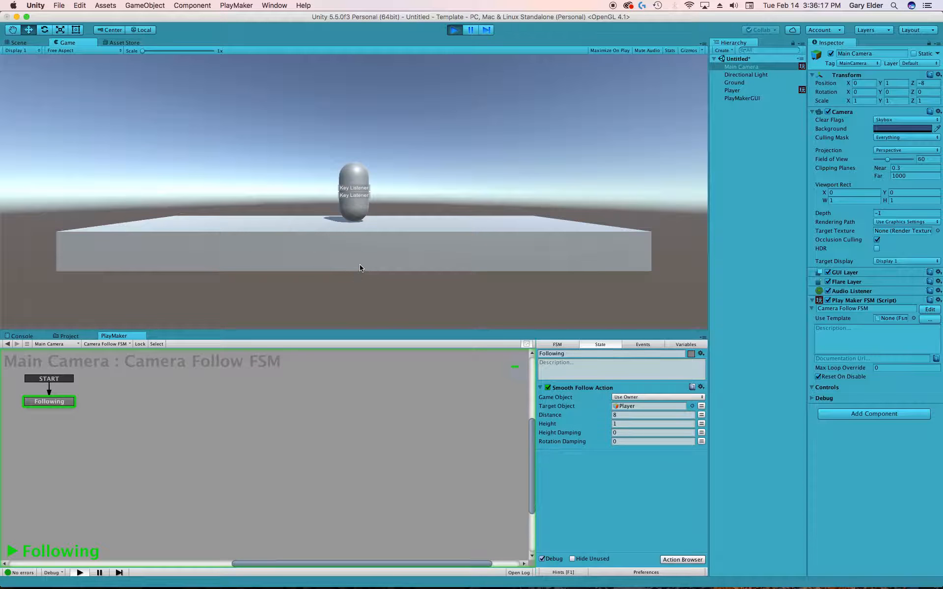
key("space")
key("space")
key("a")
key("space")
key("d")
key("a")
key("super+p")
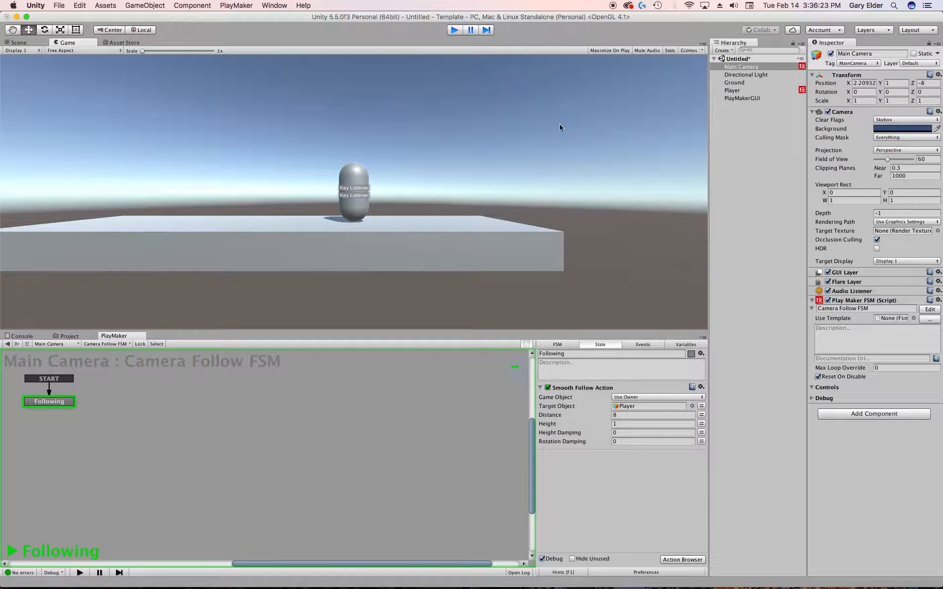
- Set both Height Damping and Rotation Damping of the Smooth Follow Action to 2
left_click(639, 432)
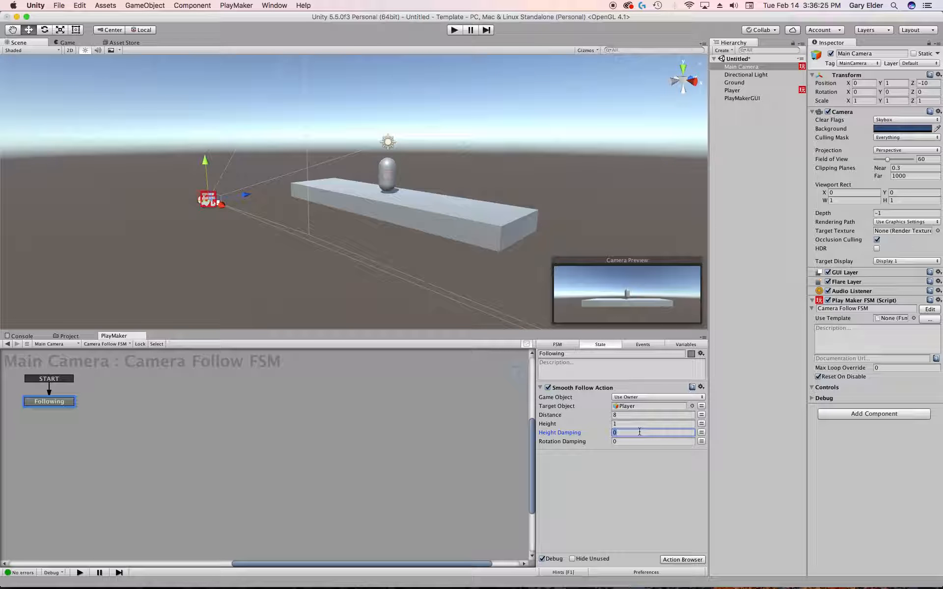
key("Tab")
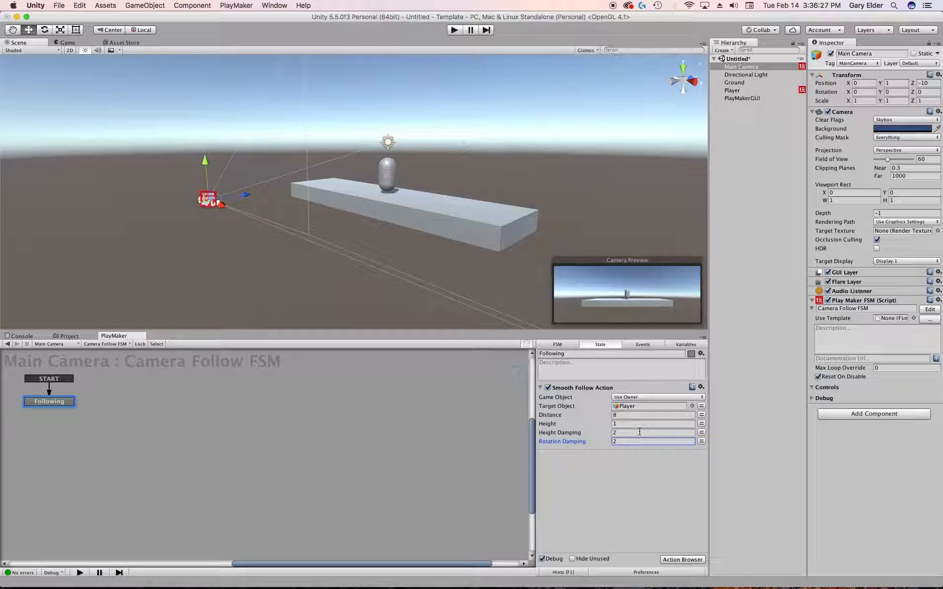
- Run the scene, move and jump the player to test how the camera follows with both dampings at 2, and stop playback
left_click(450, 31)
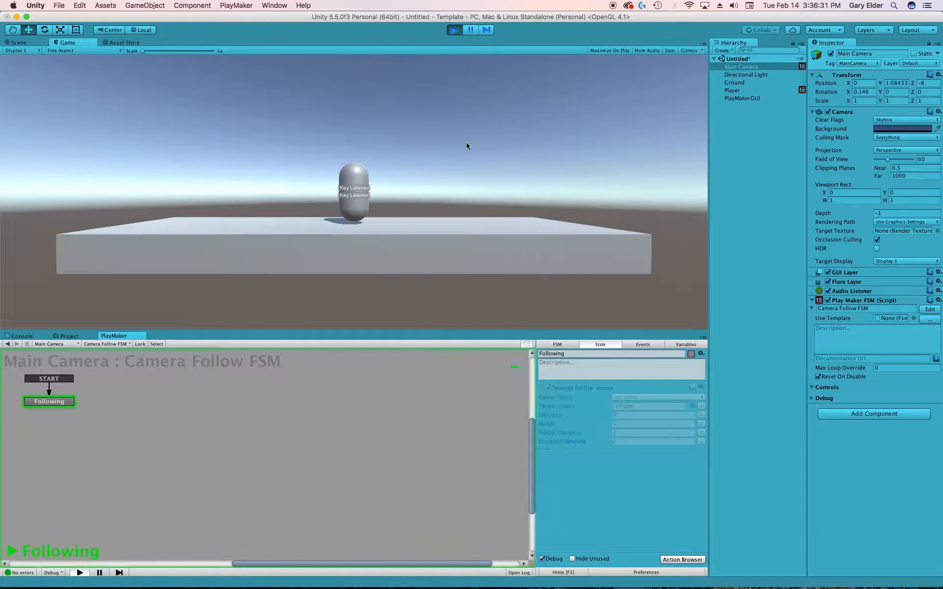
key("Left")
key("space")
key("Right")
key("space")
key("Left")
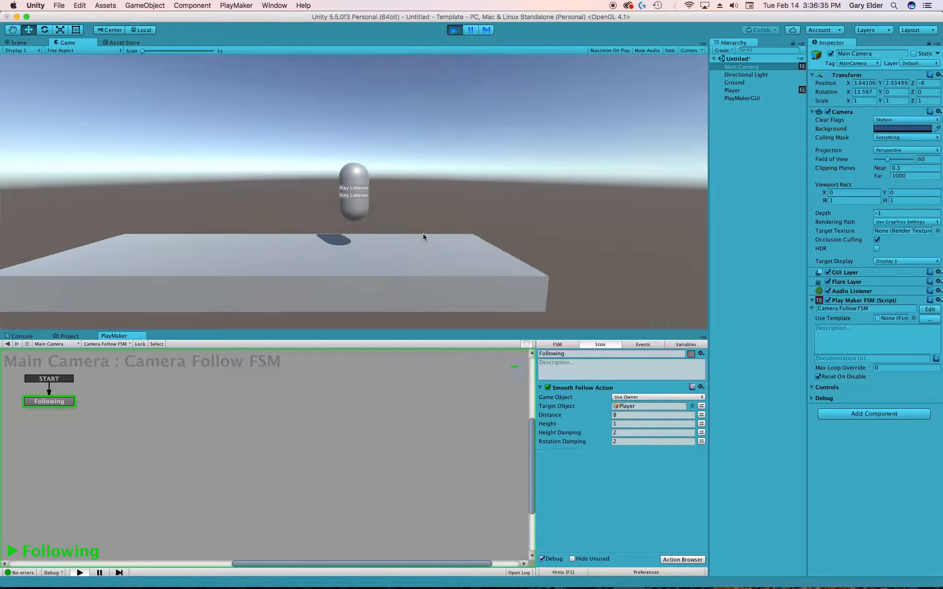
key("space")
key("space")
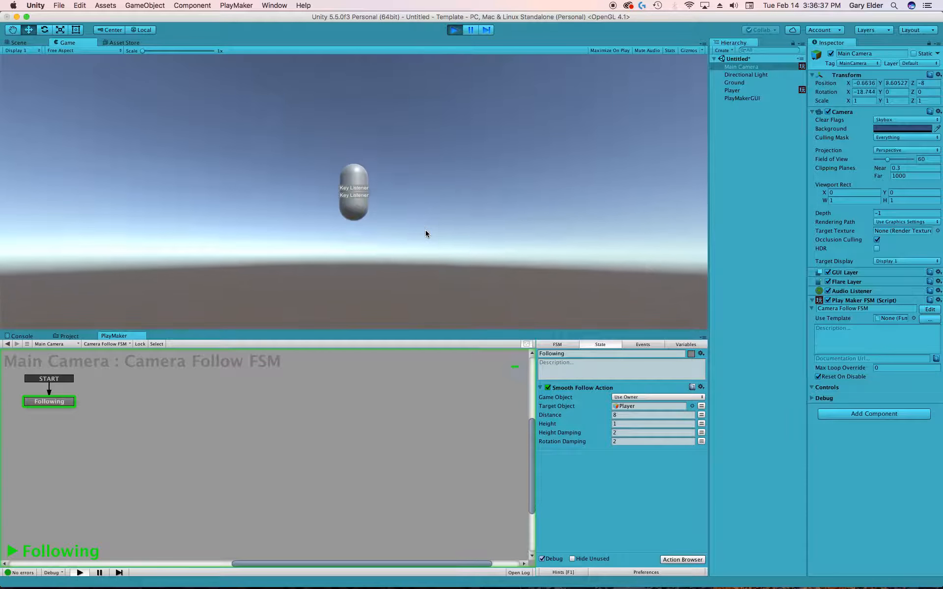
key("space")
key("space")
key("space")
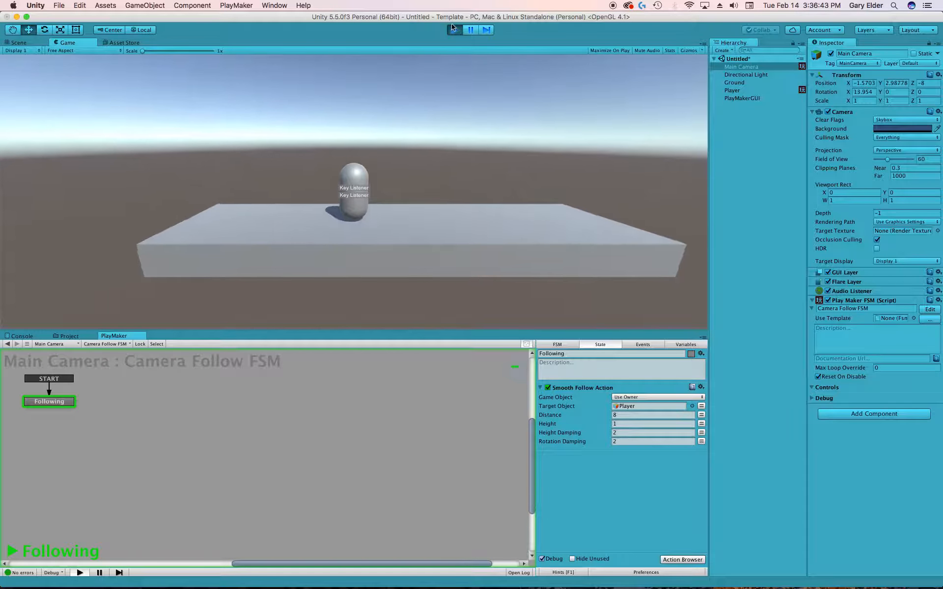
left_click(454, 30)
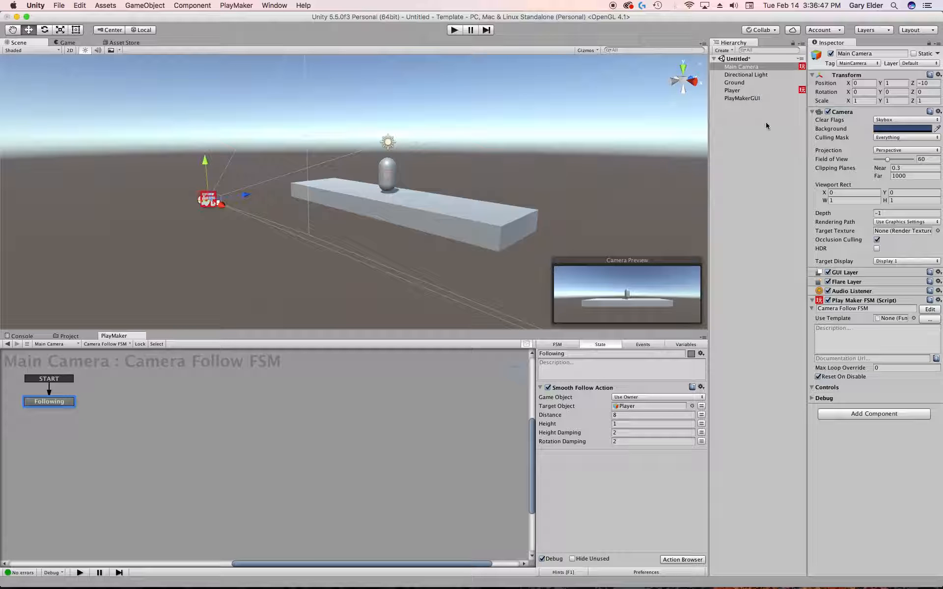
- Select the Player and, in its Player Jump FSM, move the Jumping state farther away from Key Listener
left_click(737, 90)
left_click(199, 404)
left_click_drag(199, 404, 281, 398)
left_click(123, 385)
left_click_drag(207, 425, 196, 423)
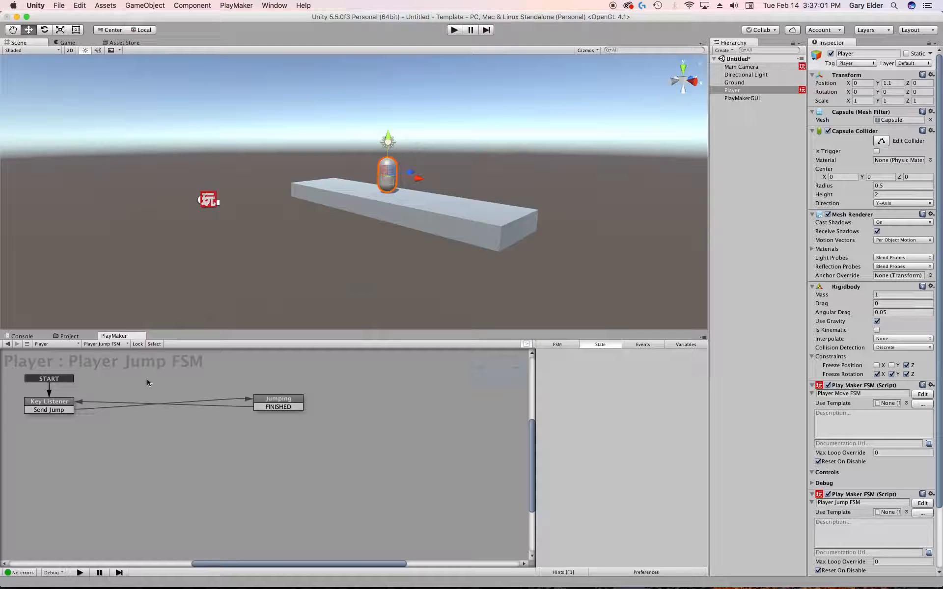
- Add a new state to the Player Jump FSM and route Key Listener's Send Jump transition to it
right_click(153, 427)
left_click(161, 431)
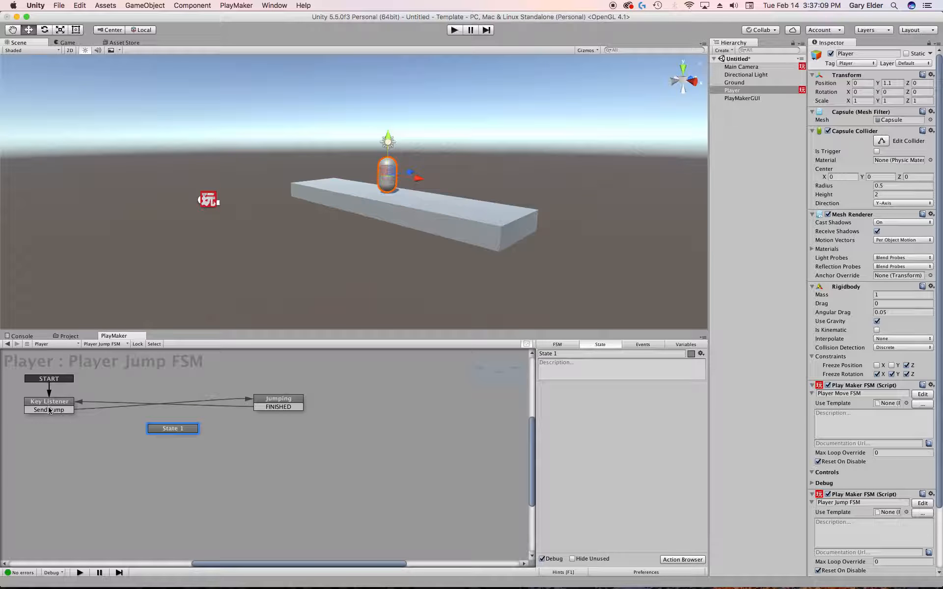
left_click_drag(72, 408, 172, 429)
- Name the new state Check Ground and enlarge the PlayMaker editor area slightly
left_click(172, 429)
left_click(575, 353)
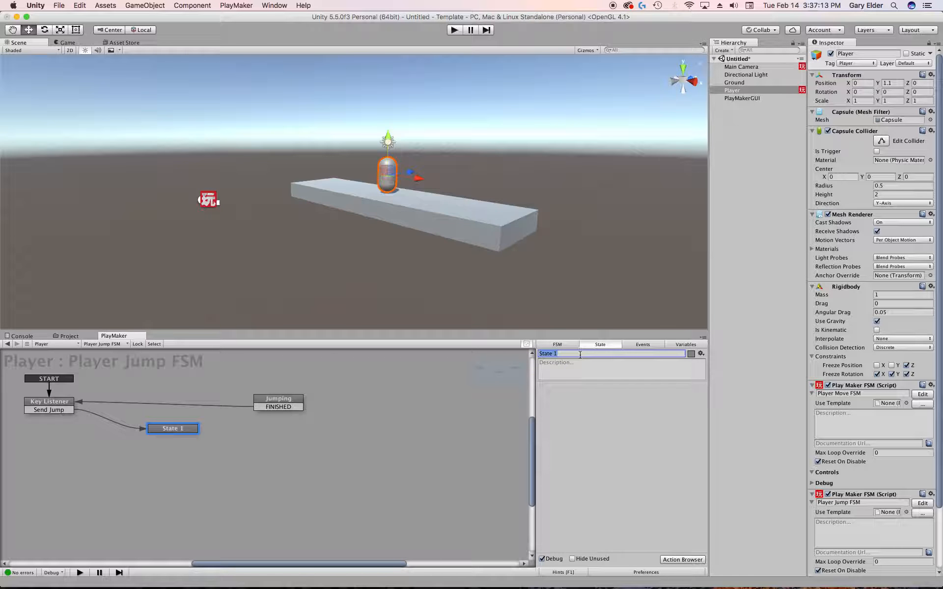
type("Check Groiun")
key("BackSpace")
key("BackSpace")
type("uun")
left_click_drag(267, 329, 271, 313)
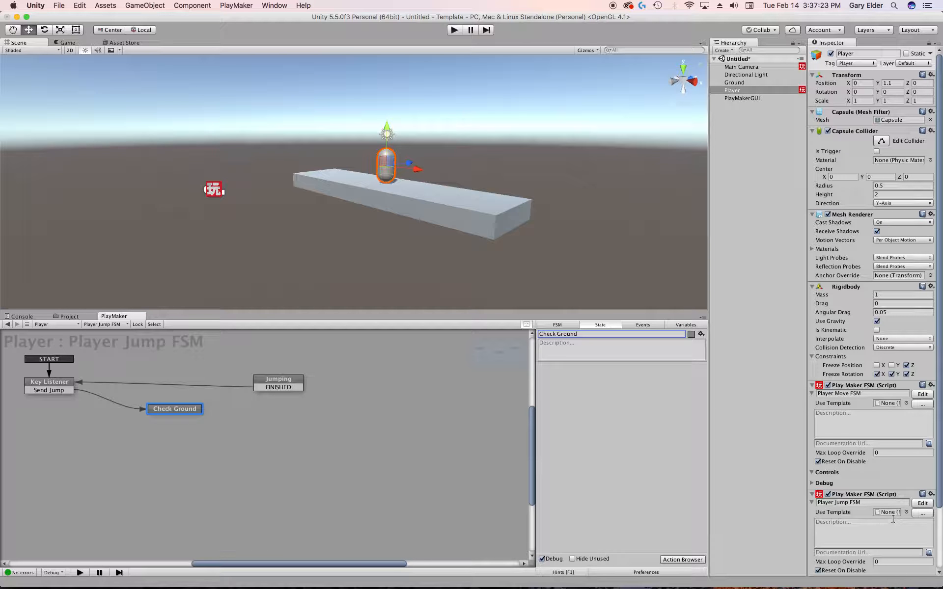
- Rearrange the graph by moving Check Ground nearer and below Key Listener and Jumping slightly closer
left_click_drag(199, 413, 181, 419)
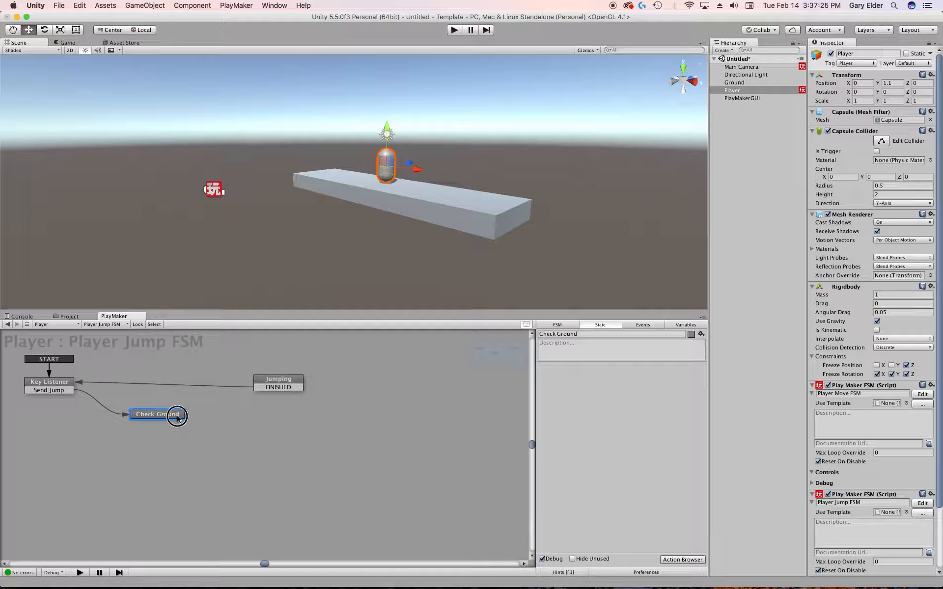
left_click_drag(305, 378, 286, 369)
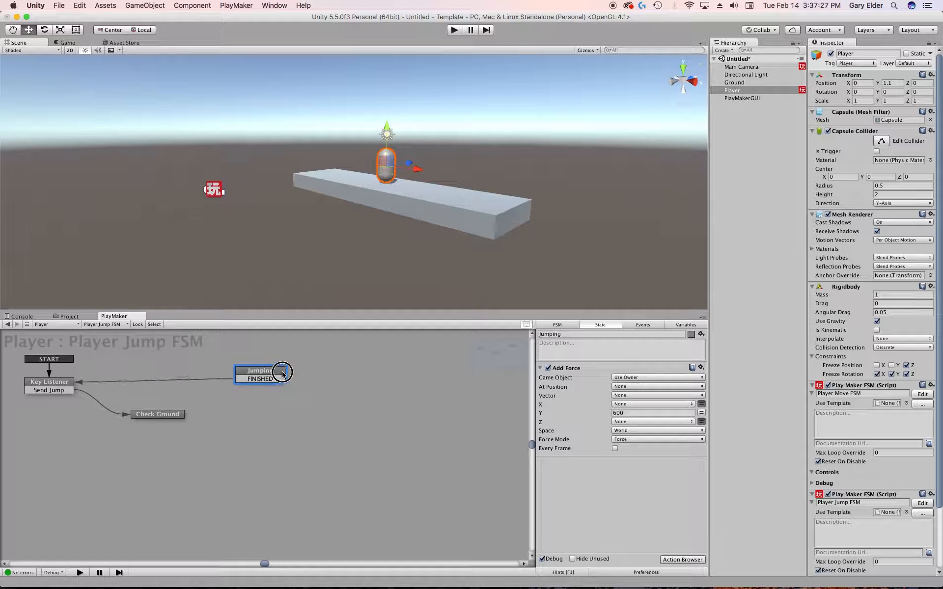
left_click(166, 416)
left_click_drag(166, 416, 154, 421)
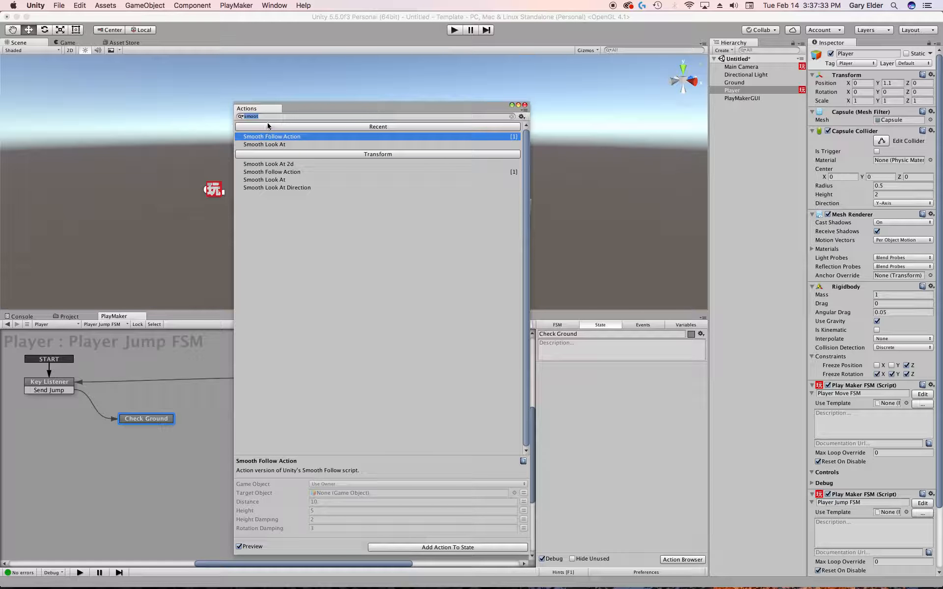
- Find the Raycast action, add it to the Check Ground state, and make room to see all its settings
left_click_drag(260, 117, 204, 117)
type("rayca")
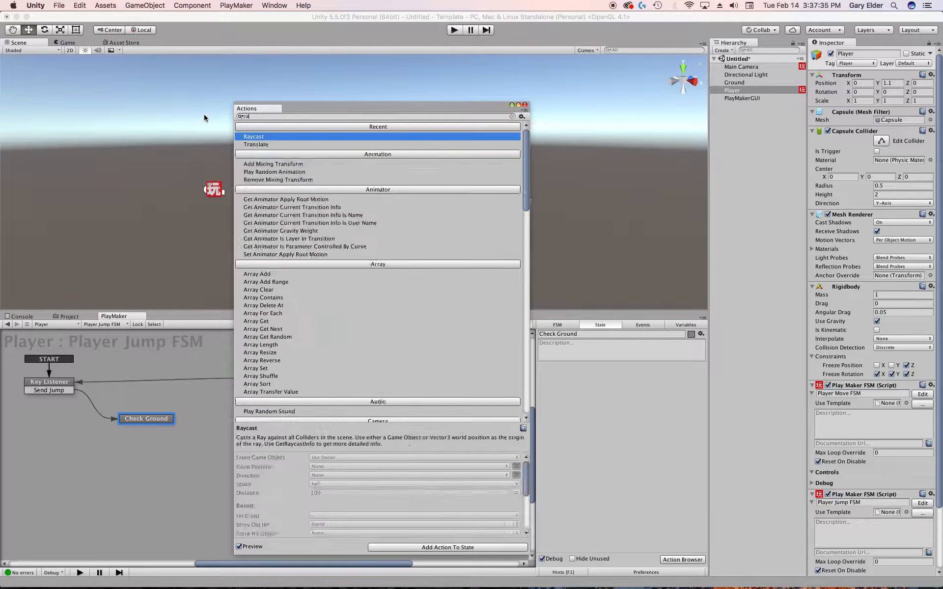
key("Return")
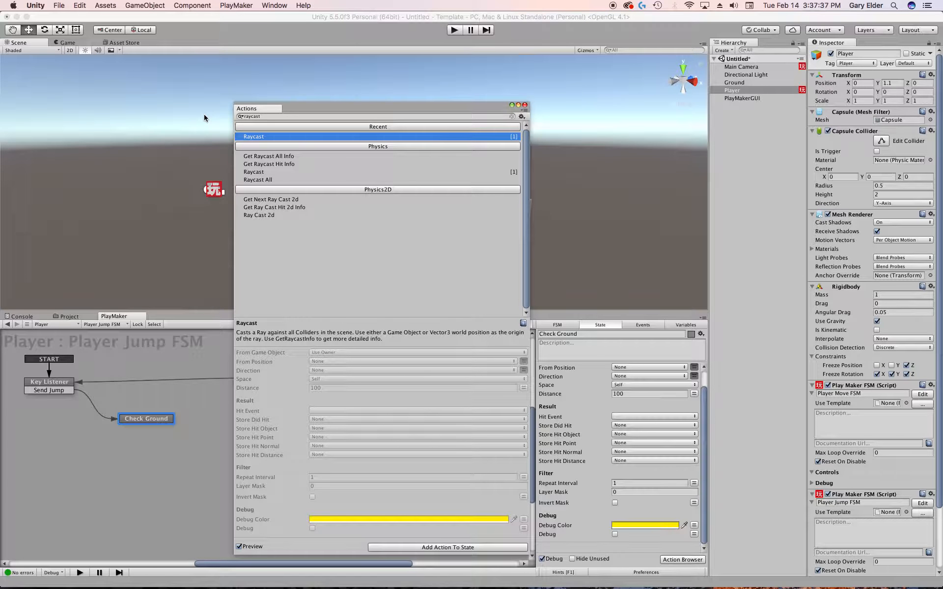
left_click(525, 105)
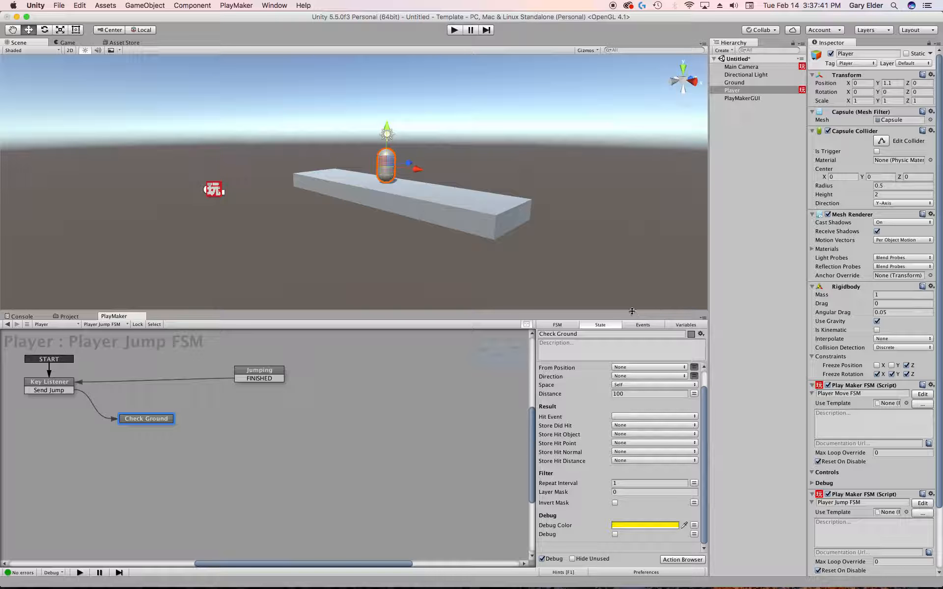
left_click_drag(632, 311, 631, 272)
- Keep the Raycast on Use Owner and set its Direction to X 0, Y -1, Z 0 and its Distance to 1
left_click(638, 339)
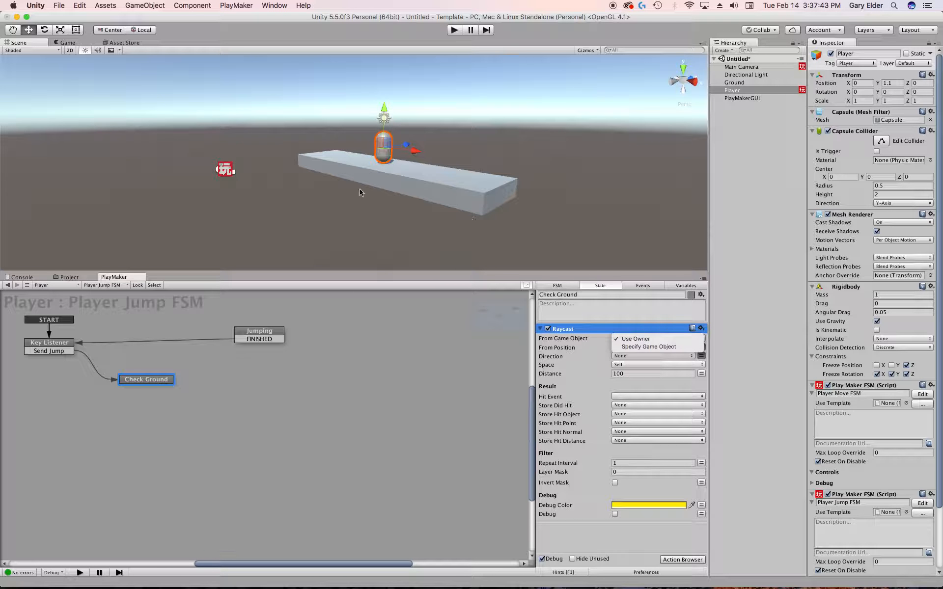
left_click(390, 219)
scroll(393, 219, "up", 5)
left_click_drag(392, 156, 488, 208, "alt")
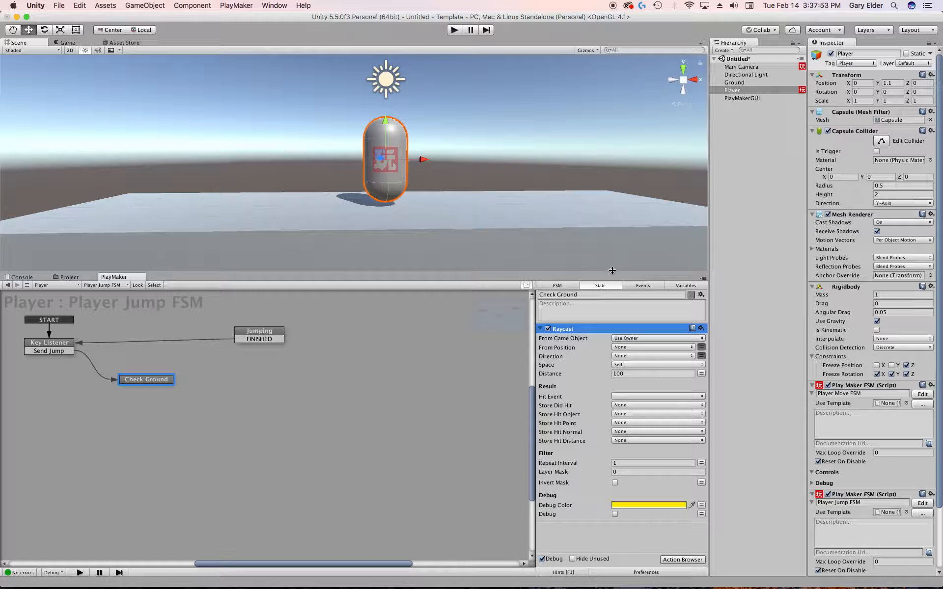
left_click(635, 356)
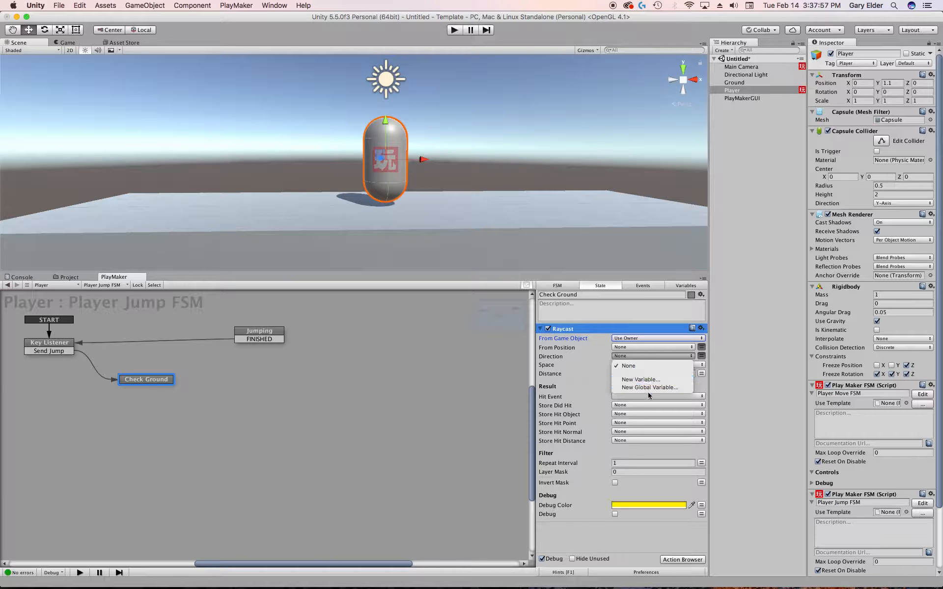
left_click(701, 356)
left_click(701, 356)
left_click(634, 364)
double_click(632, 364)
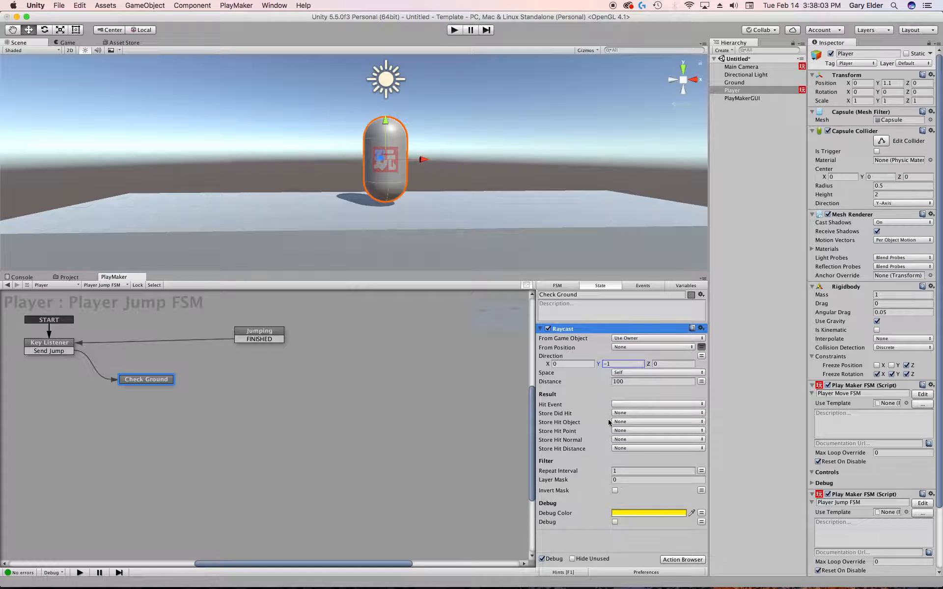
left_click(591, 382)
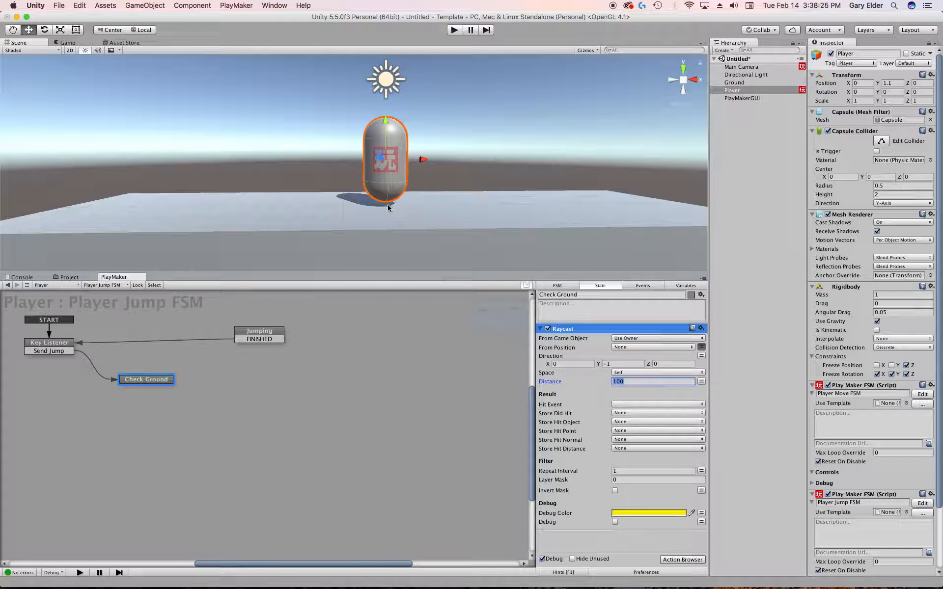
type("1")
- Set the Raycast's Hit Event to Send Jump, add that transition to Check Ground, and connect it to the Jumping state
left_click(626, 404)
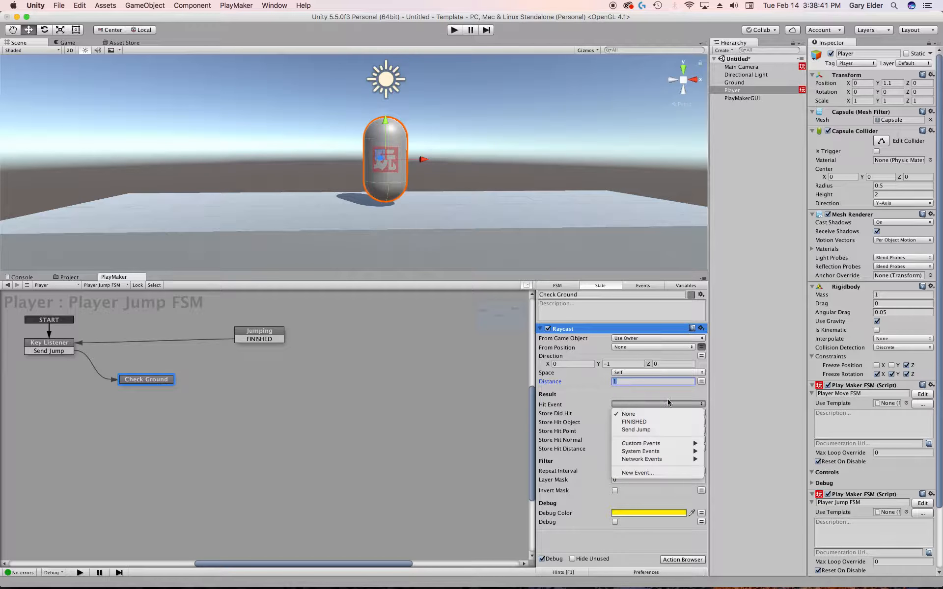
left_click(639, 430)
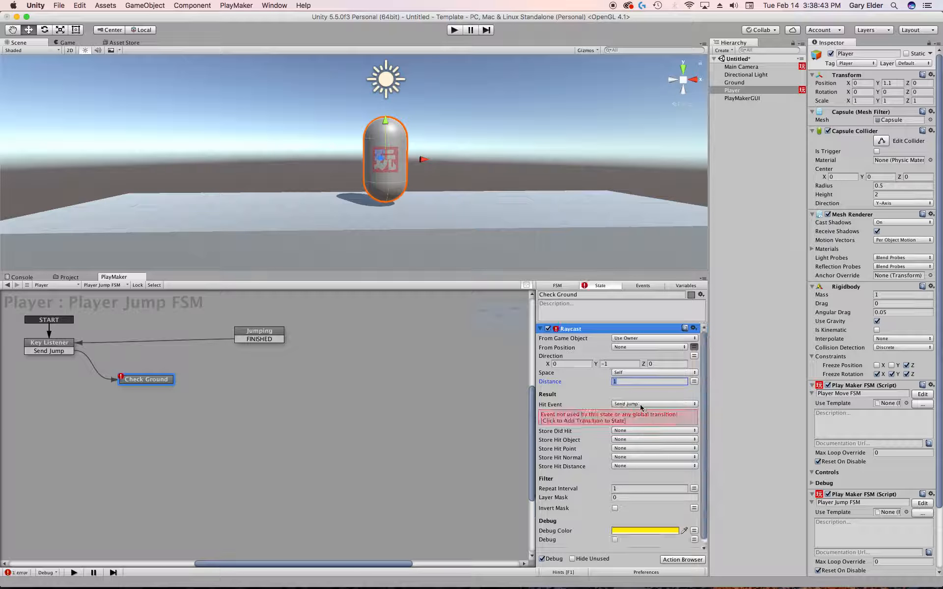
left_click(577, 415)
left_click(128, 378)
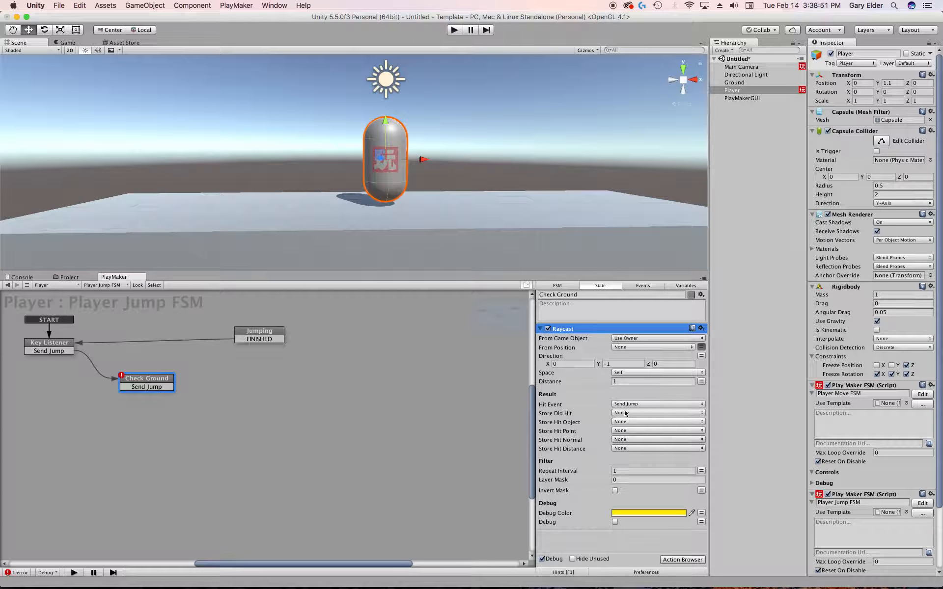
left_click_drag(171, 392, 256, 338)
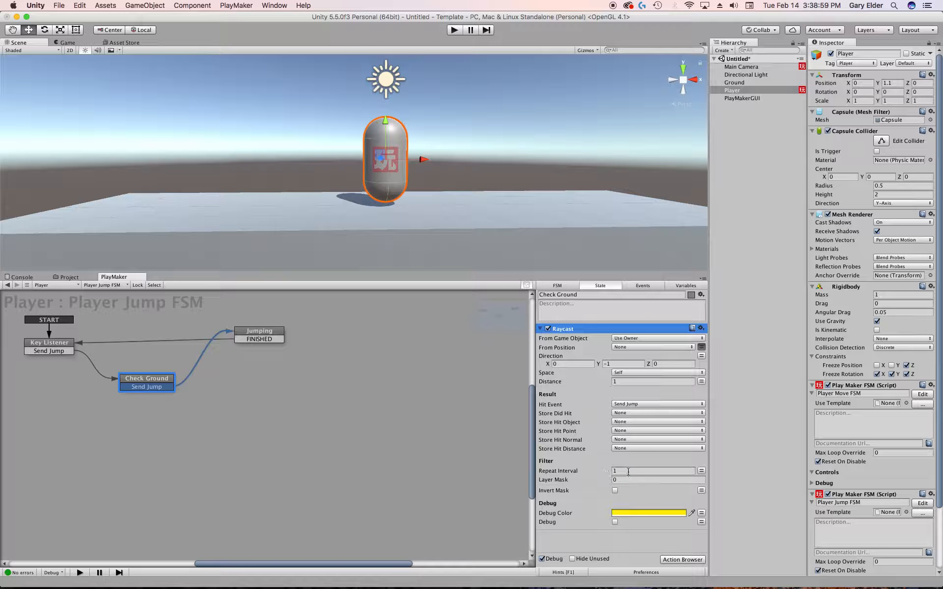
- Set the Raycast's Repeat Interval to 0 and its Space to World
left_click(575, 471)
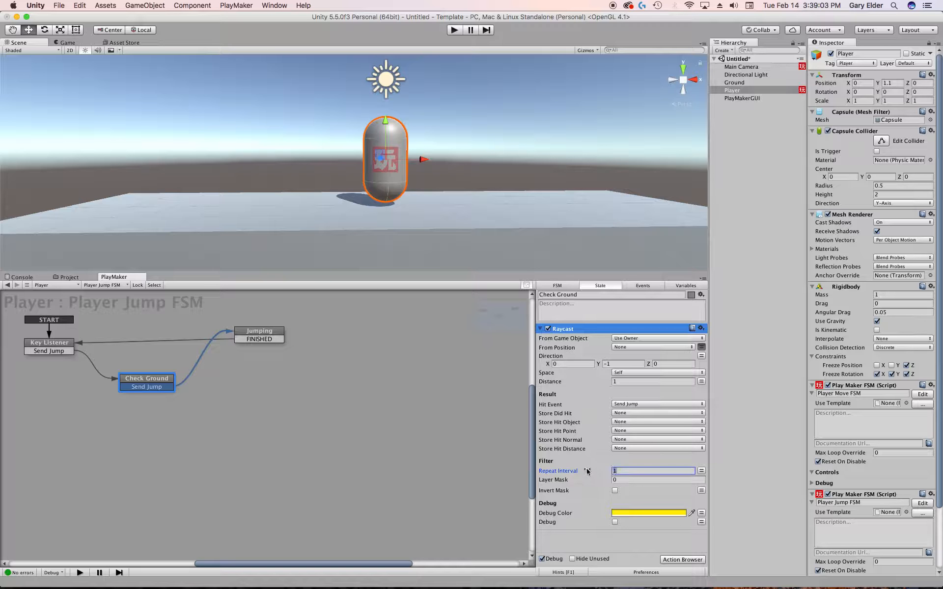
type("2")
key("Return")
left_click(639, 373)
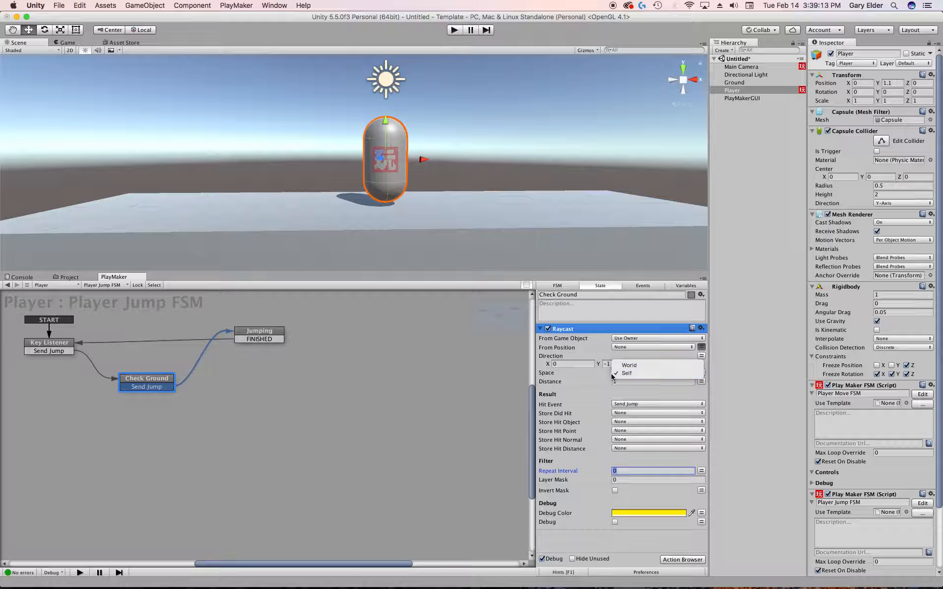
left_click(639, 364)
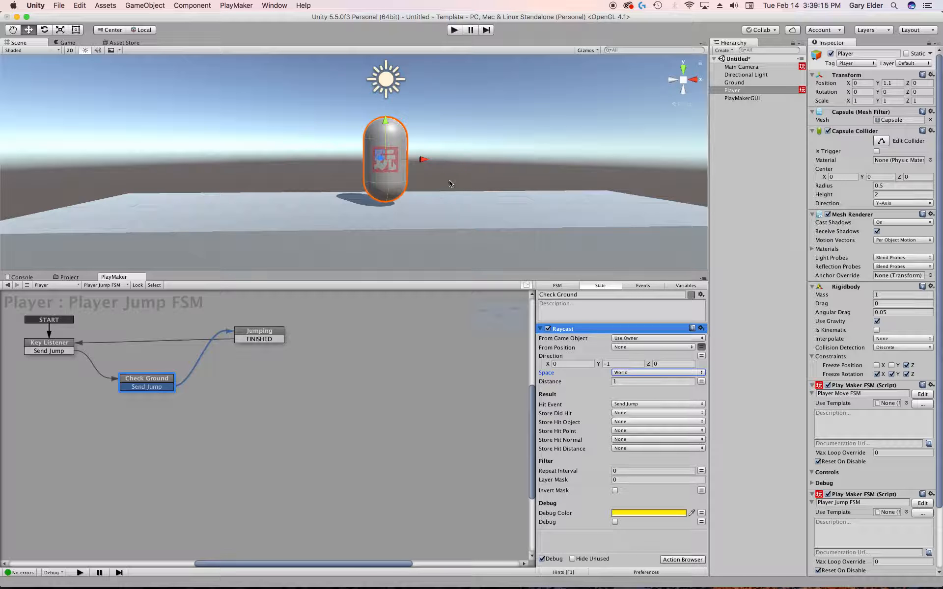
- Review the Raycast distance, the Jumping state's Add Force action, and the Key Listener state's Get Key Down action
left_click(636, 381)
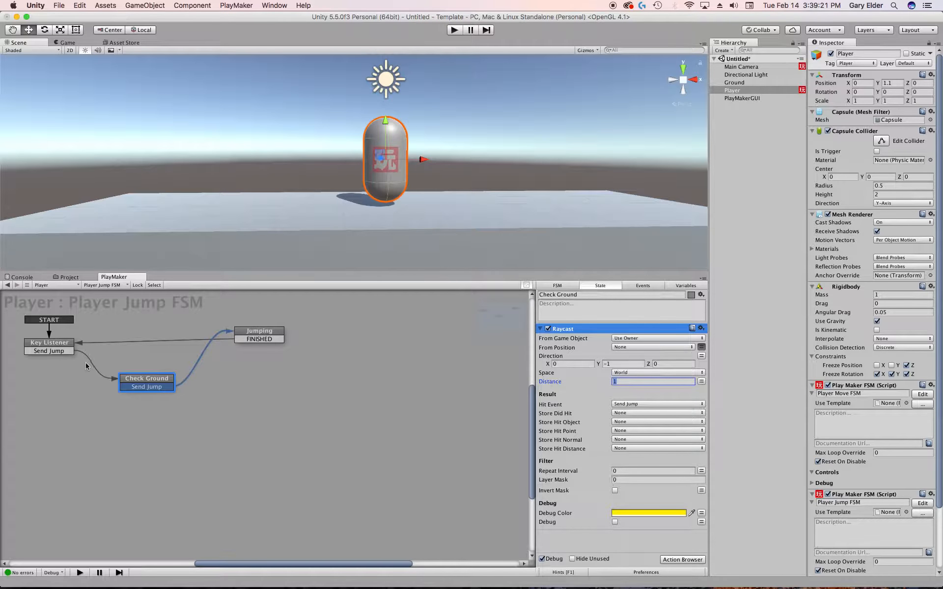
left_click(268, 334)
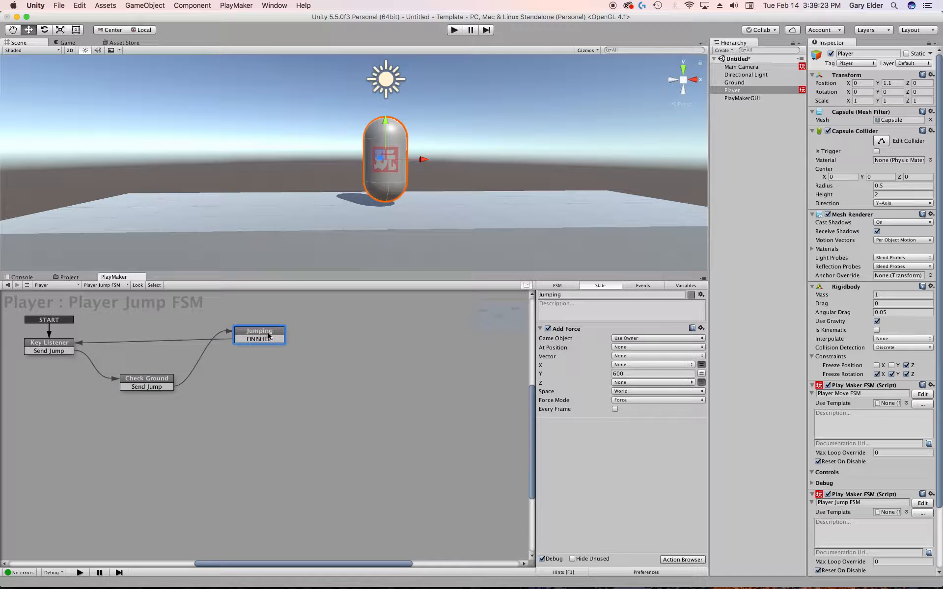
left_click(648, 375)
left_click(36, 346)
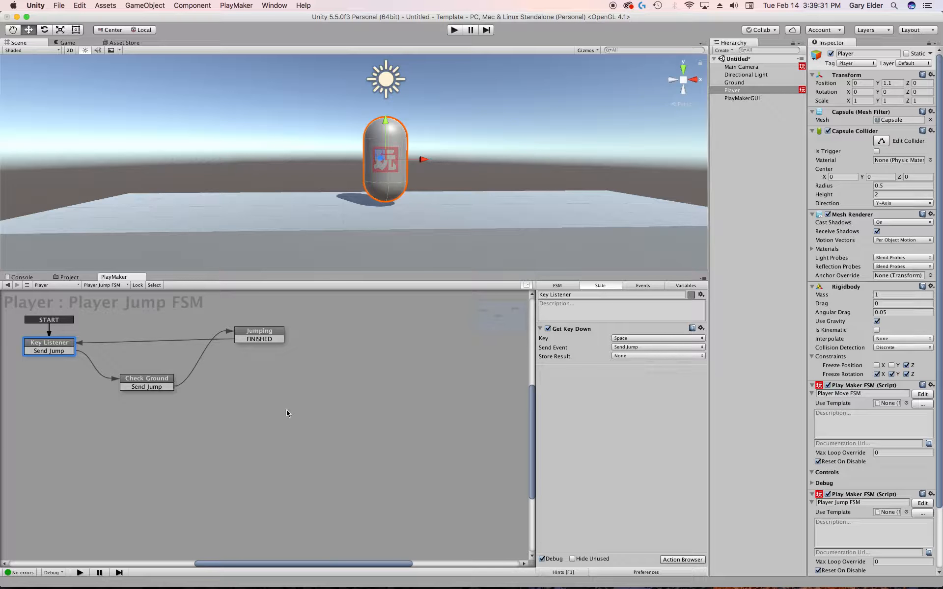
- Run the game and test moving the capsule player back and forth along the ground
left_click_drag(425, 271, 458, 404)
left_click(454, 30)
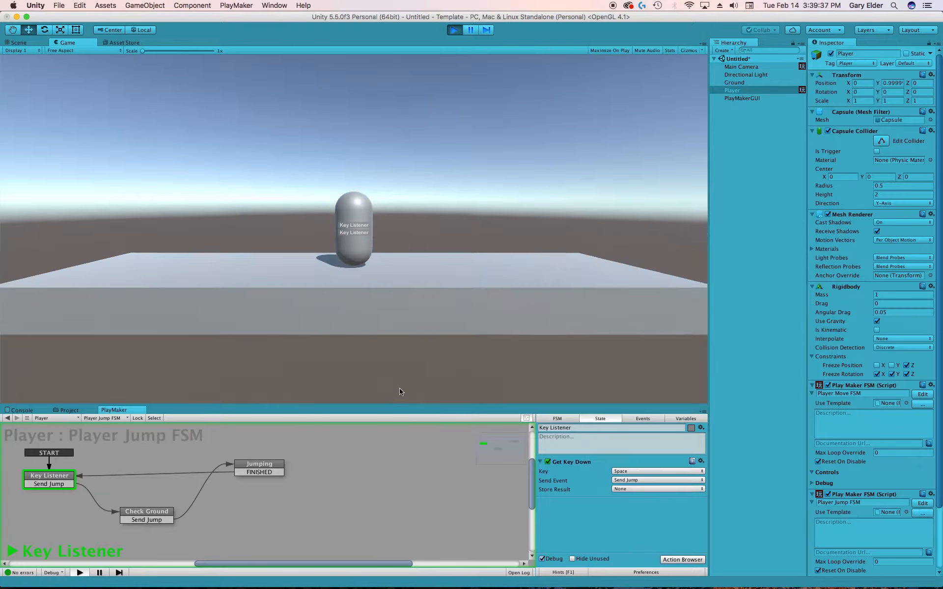
key("a")
key("d")
key("d")
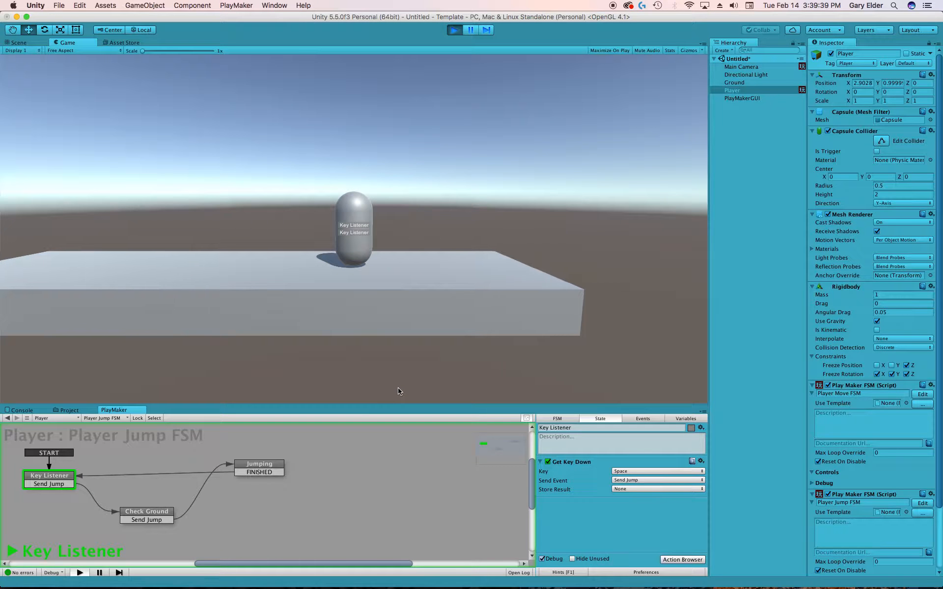
key("a")
key("d")
key("a")
- Test repeated jumping and sideways movement while watching the Player Jump FSM's active state, and stop the game
key("space")
key("space")
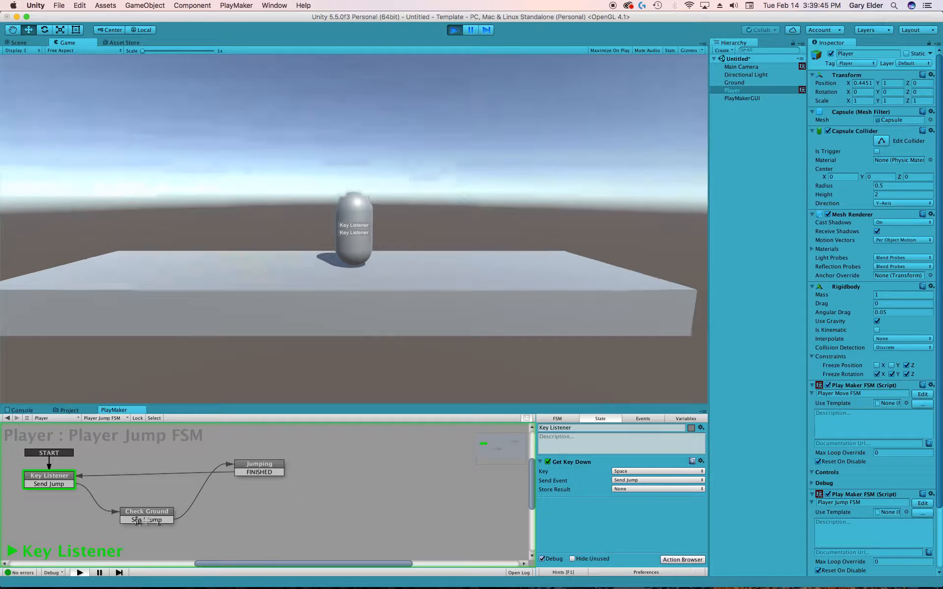
key("space")
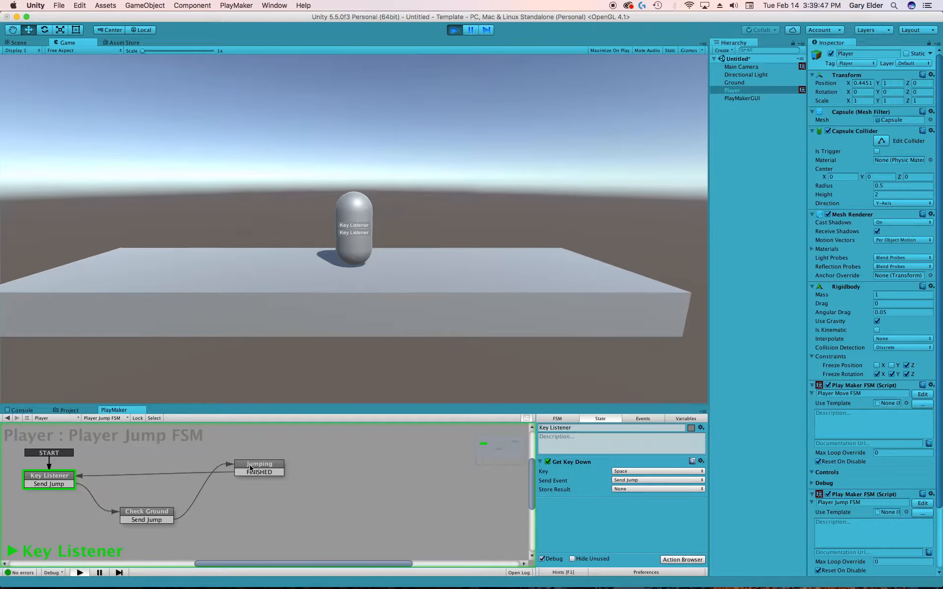
key("space")
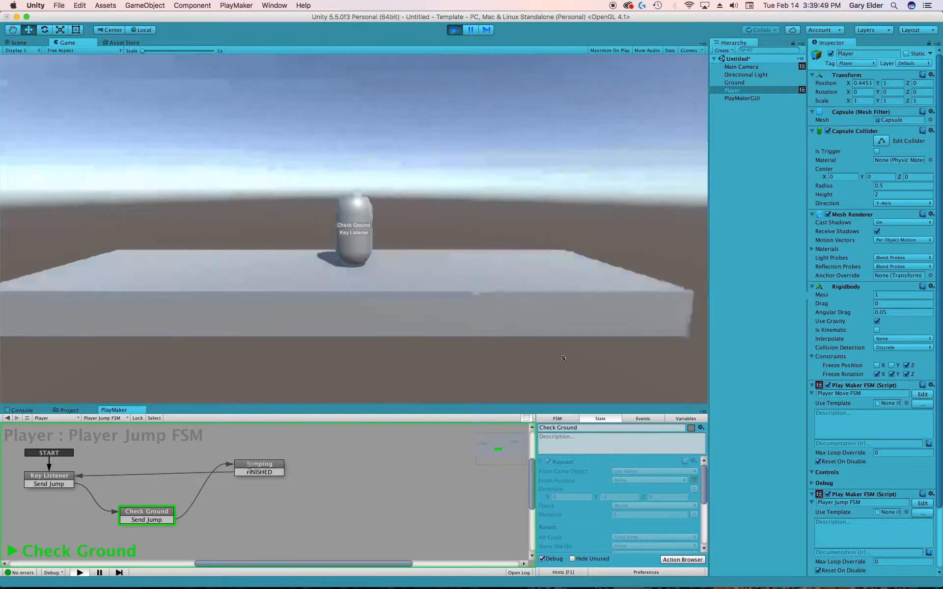
key("a")
key("d")
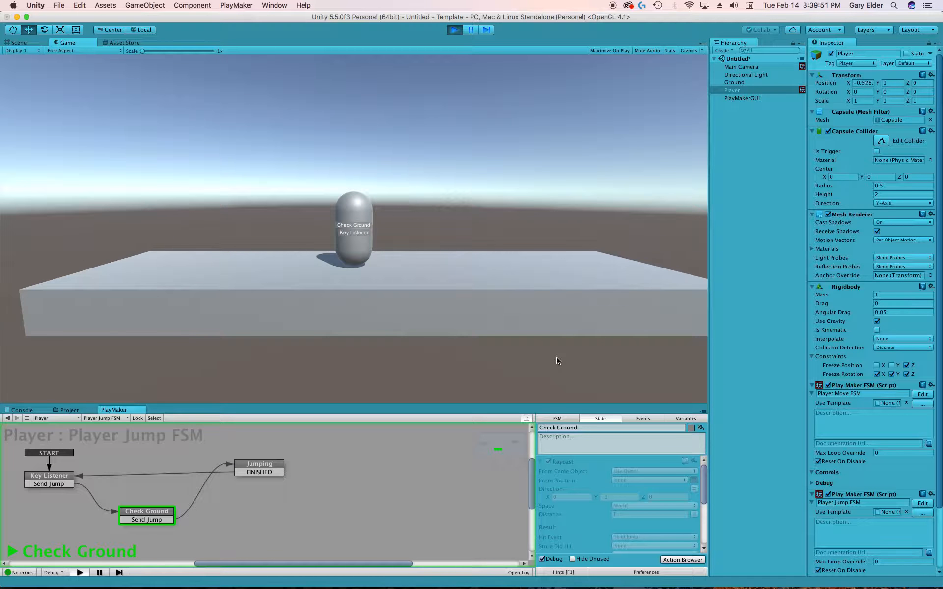
key("a")
key("d")
left_click_drag(328, 406, 337, 342)
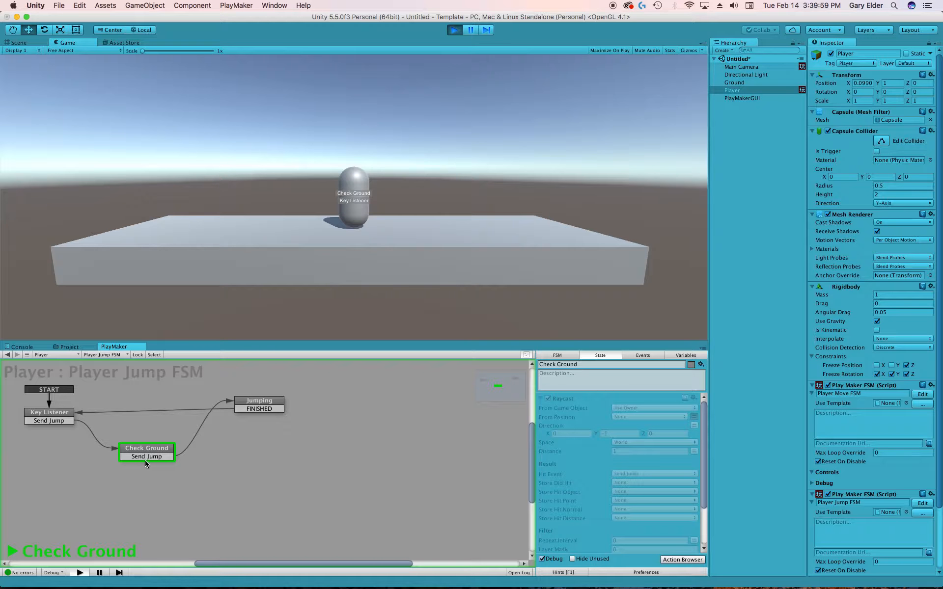
left_click(452, 31)
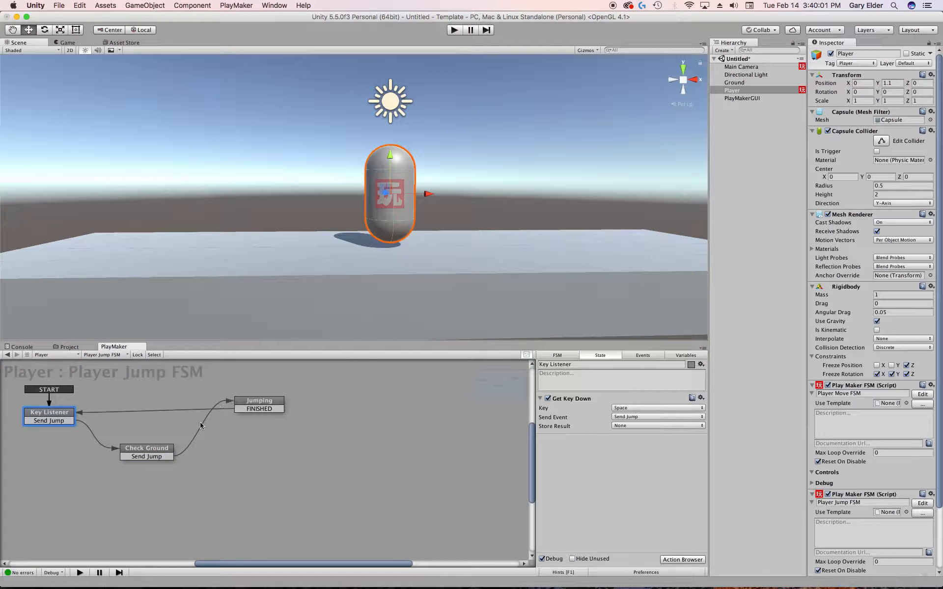
- Add a FINISHED transition to the Check Ground state and connect it to the Key Listener state
left_click_drag(625, 342, 622, 252)
right_click(135, 360)
mouse_move(162, 363)
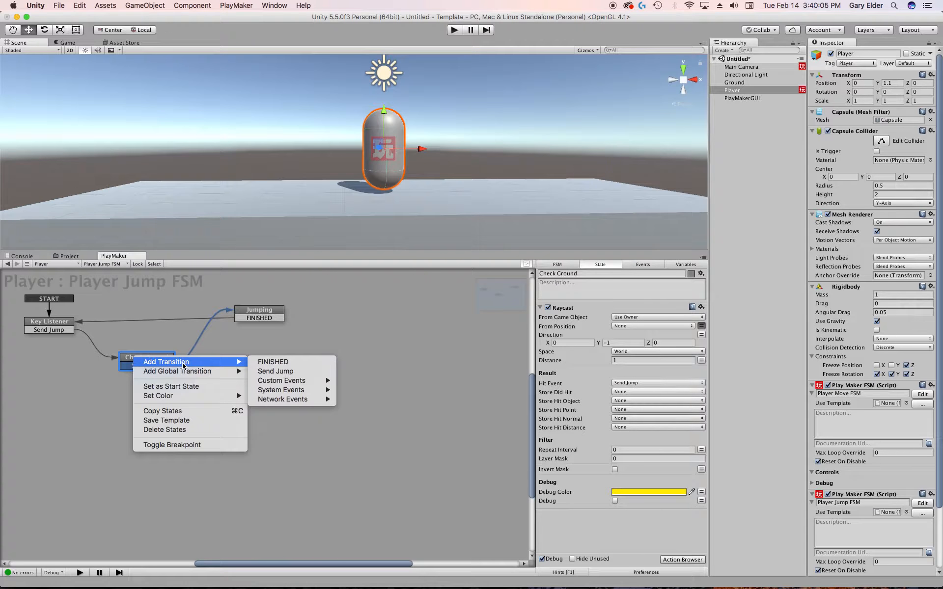
left_click(292, 364)
left_click_drag(134, 375, 64, 322)
left_click(158, 363)
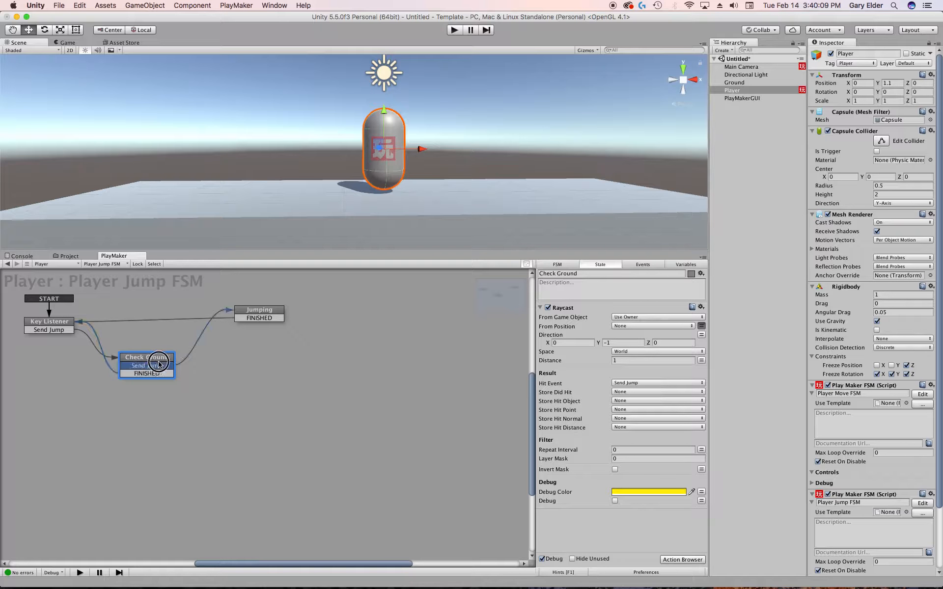
- Reposition the Check Ground state between the Key Listener and Jumping states so its transition lines are easy to follow
left_click(210, 362)
left_click_drag(147, 363, 222, 348)
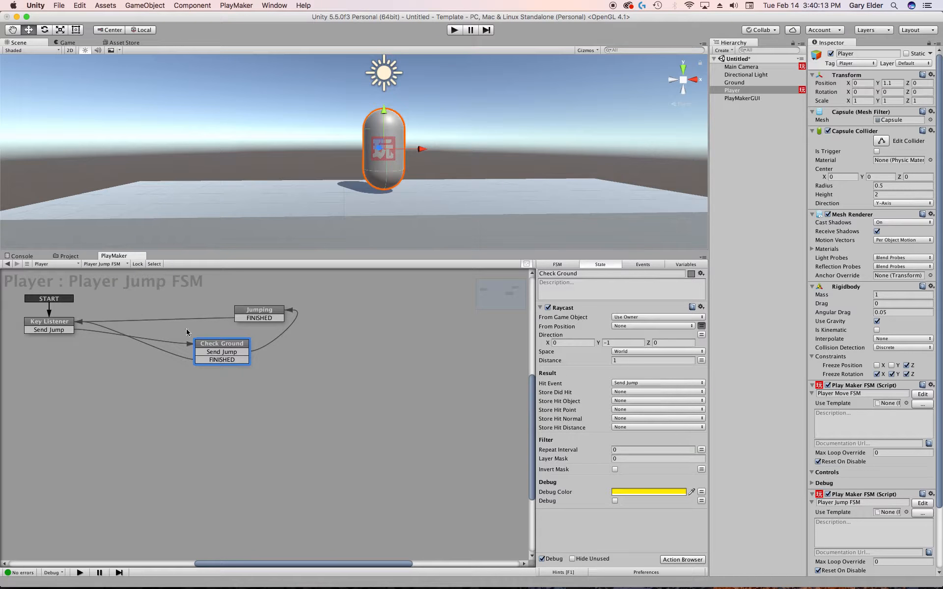
left_click_drag(233, 346, 178, 347)
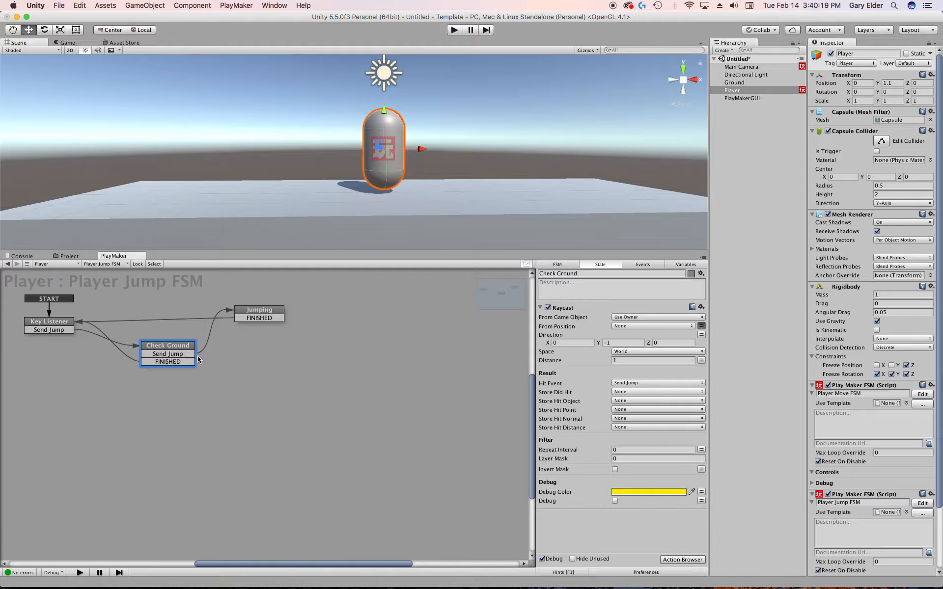
- Run the game again and test moving the player sideways and jumping with the new transition
left_click_drag(522, 249, 522, 403)
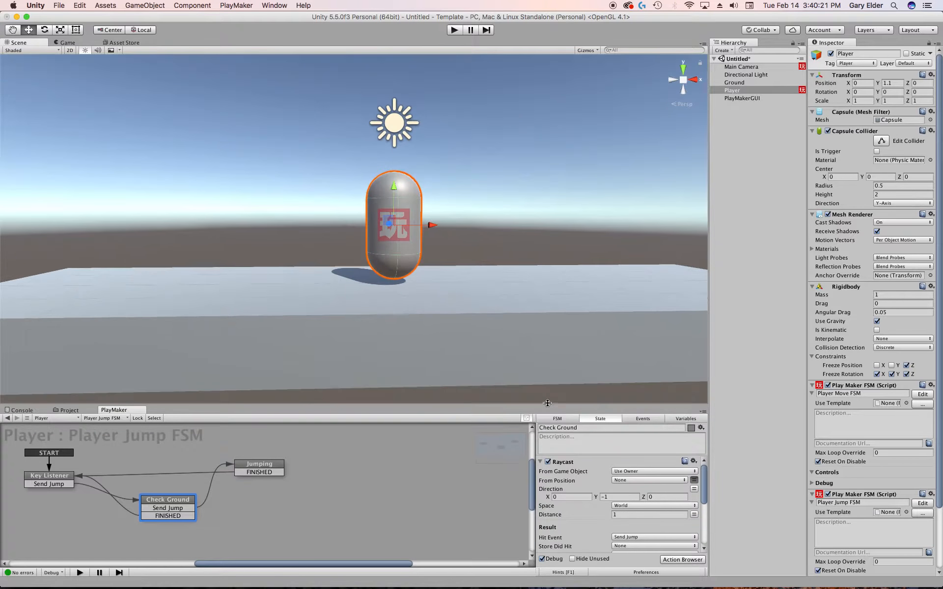
left_click(454, 30)
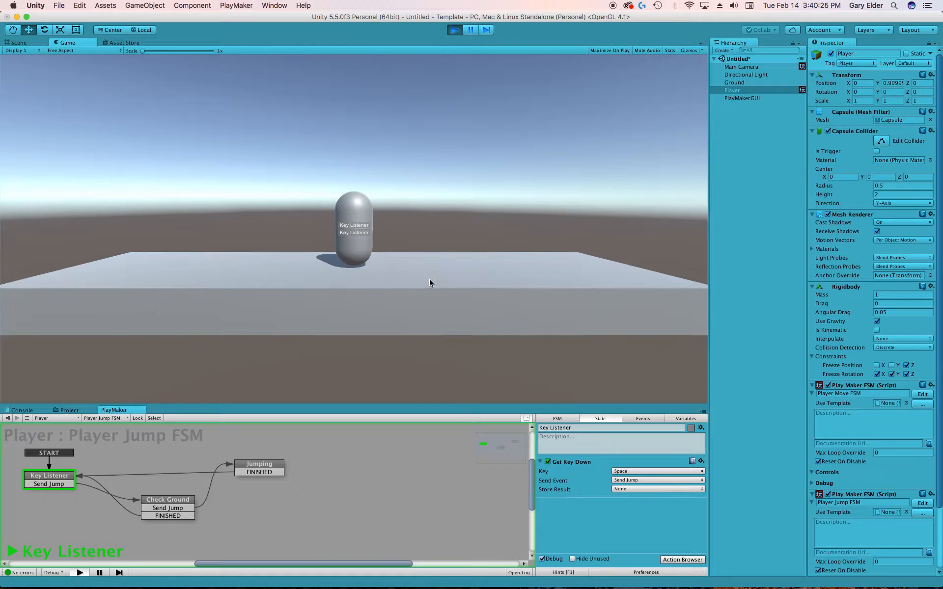
key("a")
key("d")
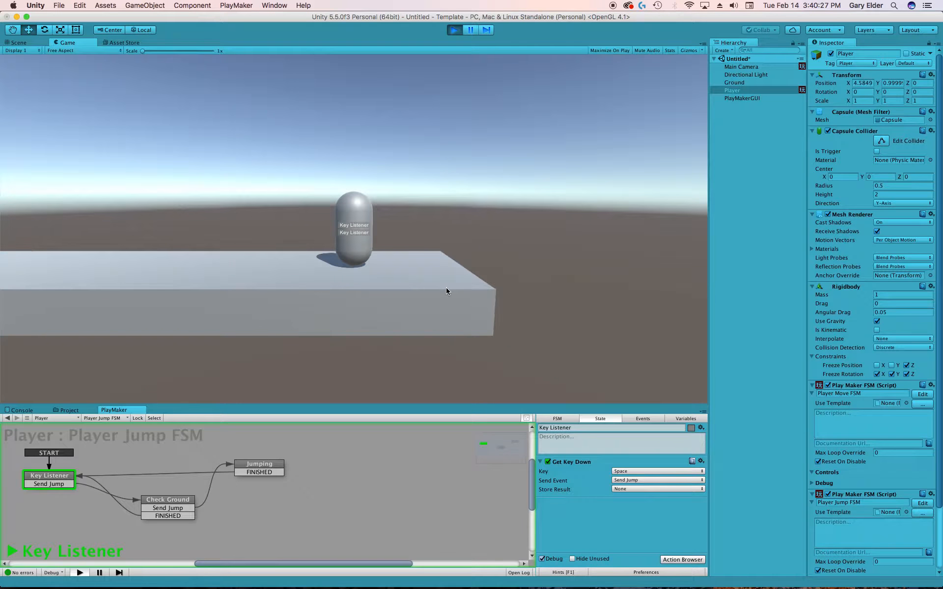
key("space")
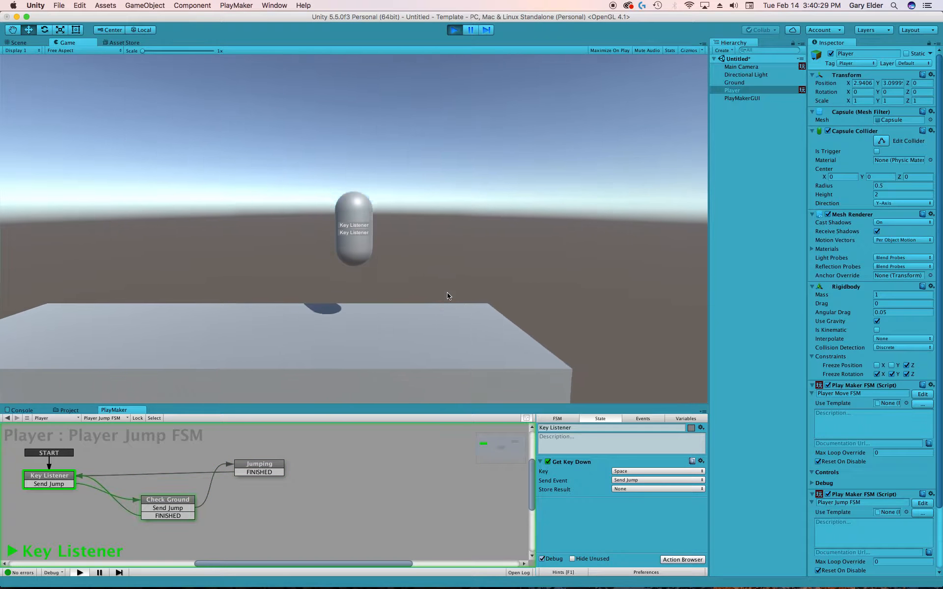
key("space")
key("space")
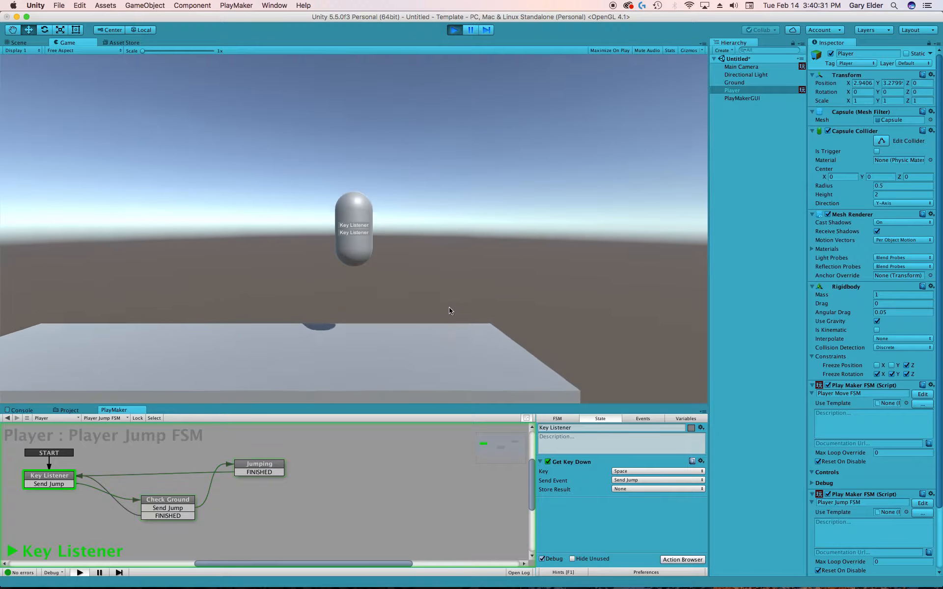
- Test repeated jump attempts combined with moving the player in both directions across the ground
key("space")
key("space")
key("space")
key("Left")
key("space")
key("Left")
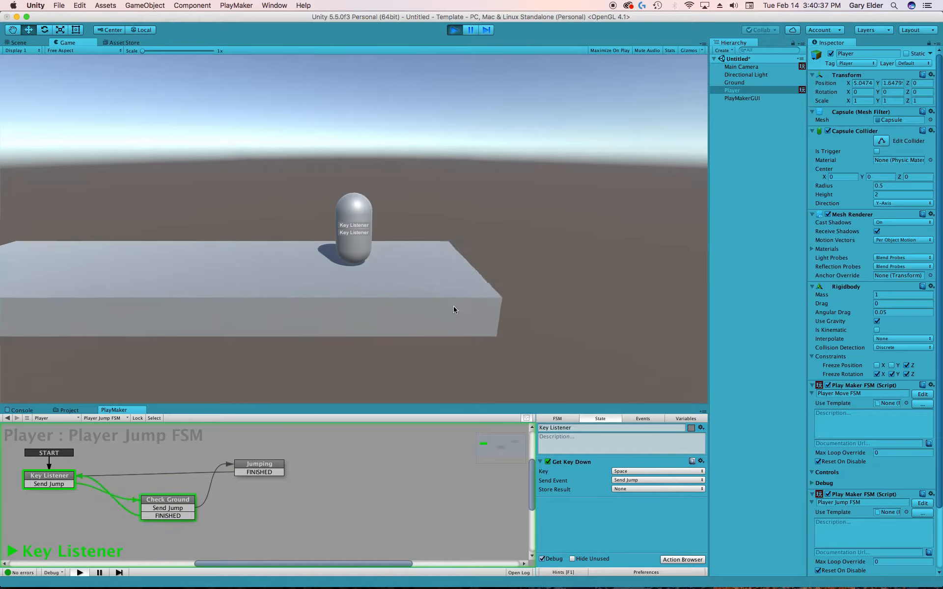
key("space")
key("Right")
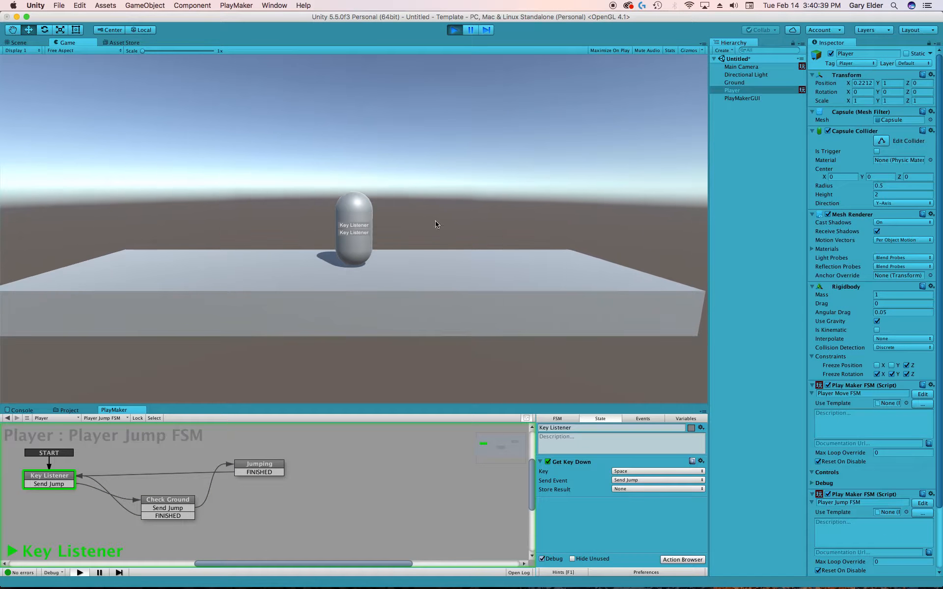
- Try shifting the Check Ground state closer to Key Listener during play, and stop the game
left_click_drag(360, 406, 359, 331)
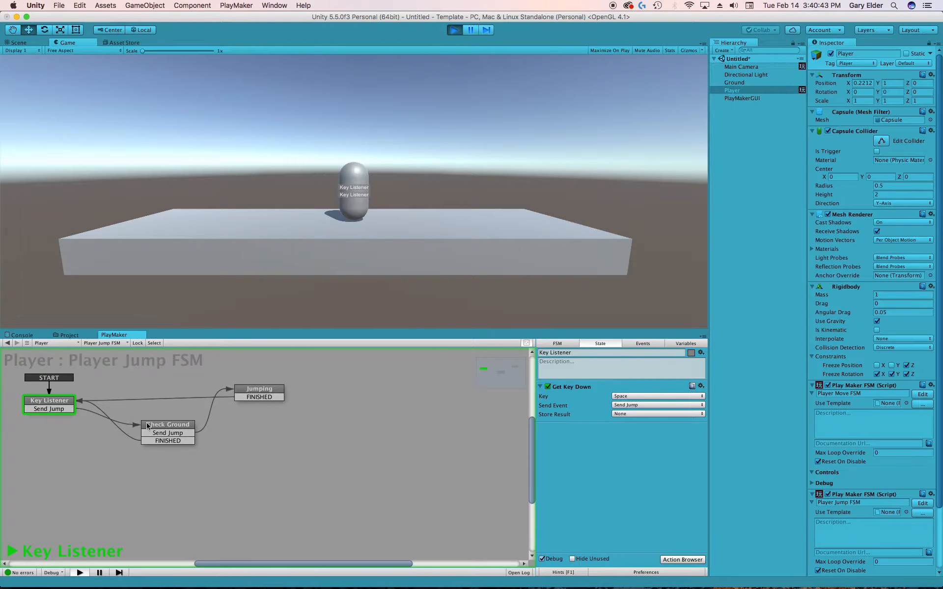
left_click_drag(161, 428, 134, 434)
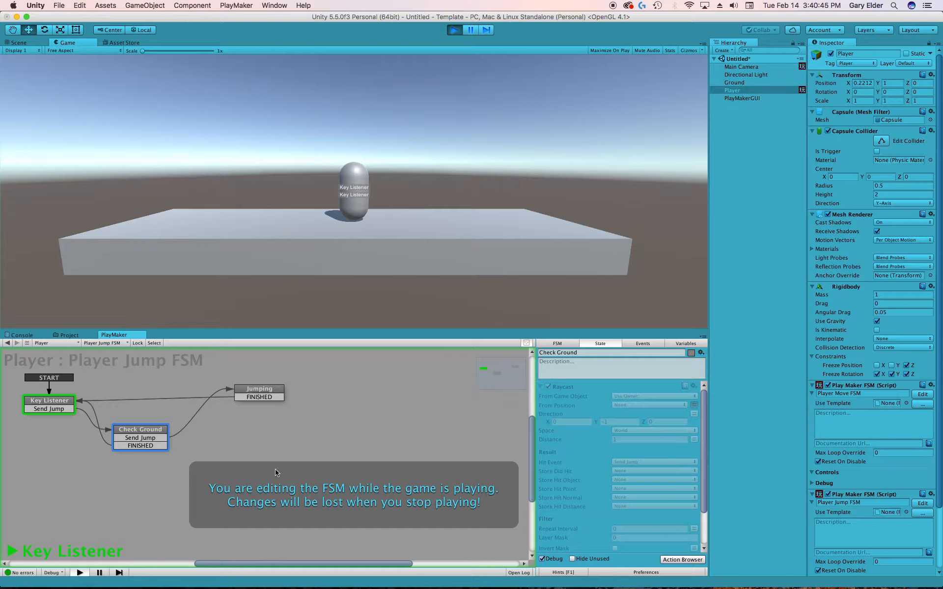
left_click(454, 30)
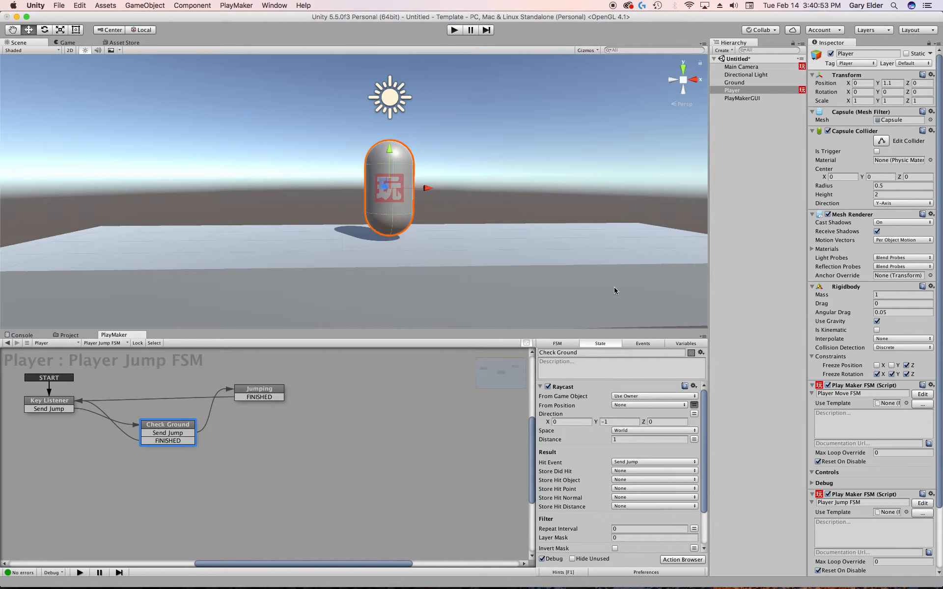
left_click_drag(536, 331, 550, 448)
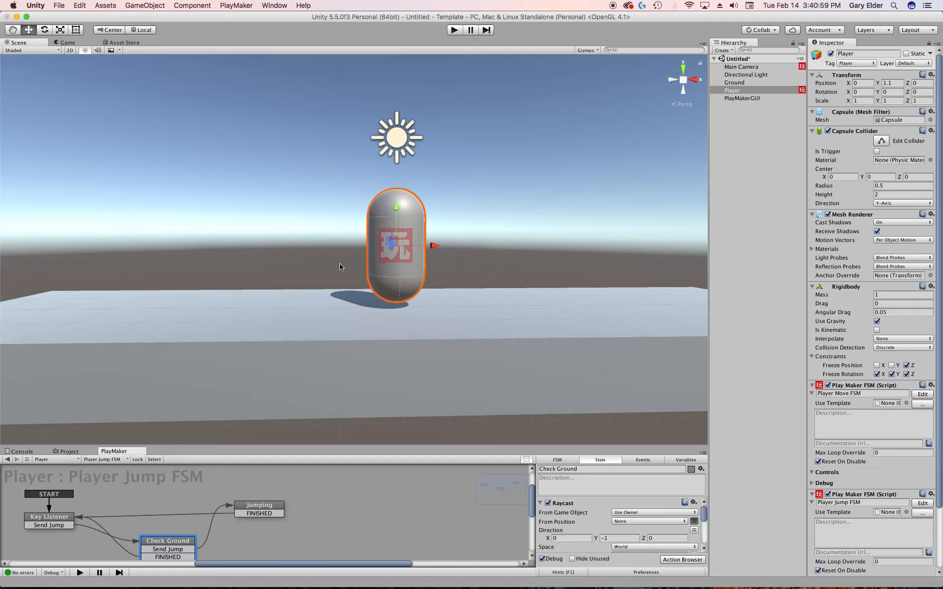
left_click_drag(536, 452, 528, 382)
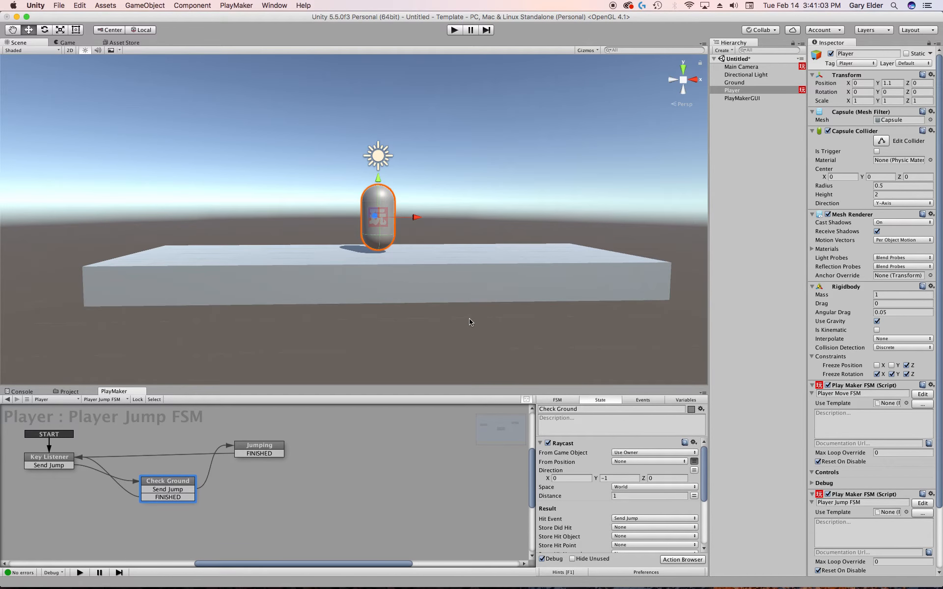
left_click_drag(507, 313, 130, 179, "alt")
left_click_drag(683, 304, 471, 316, "alt")
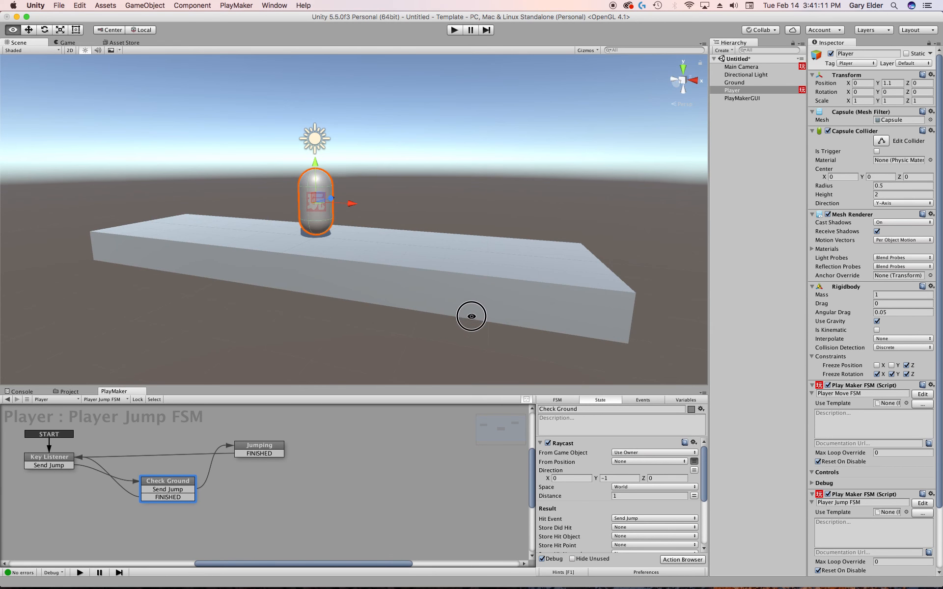